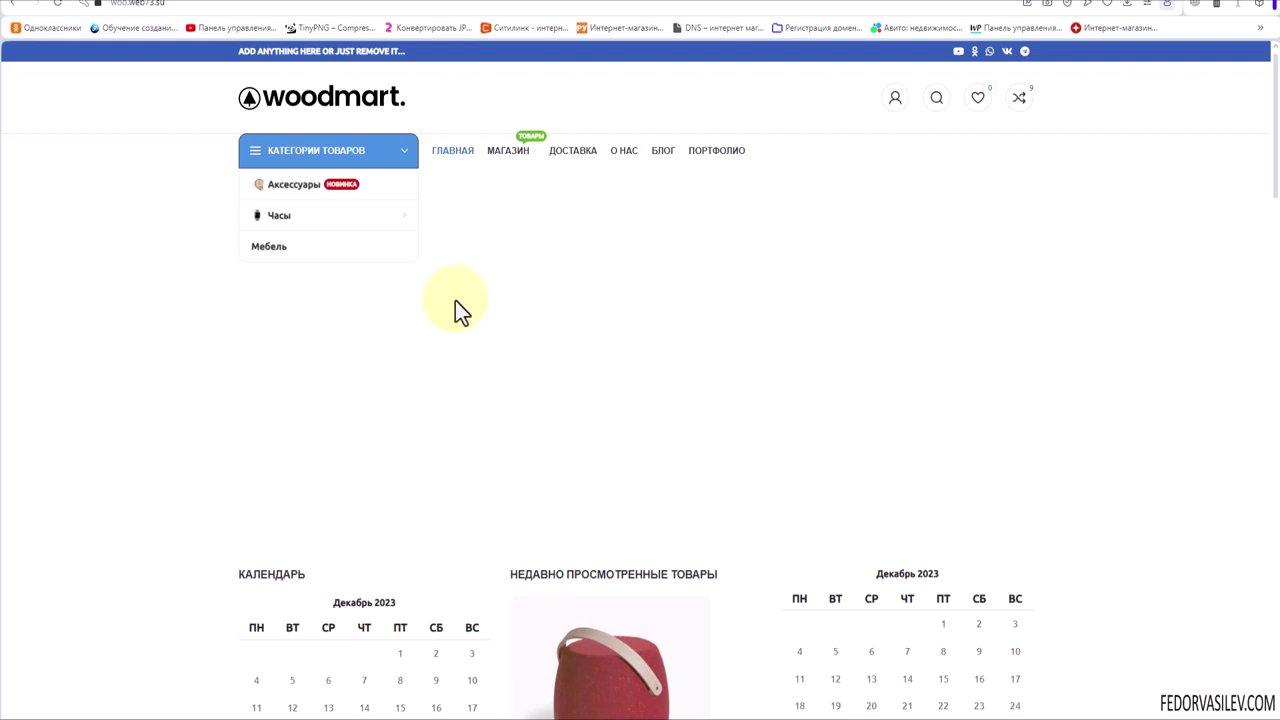
pyautogui.scroll(-2, 528, 498)
pyautogui.scroll(2, 507, 442)
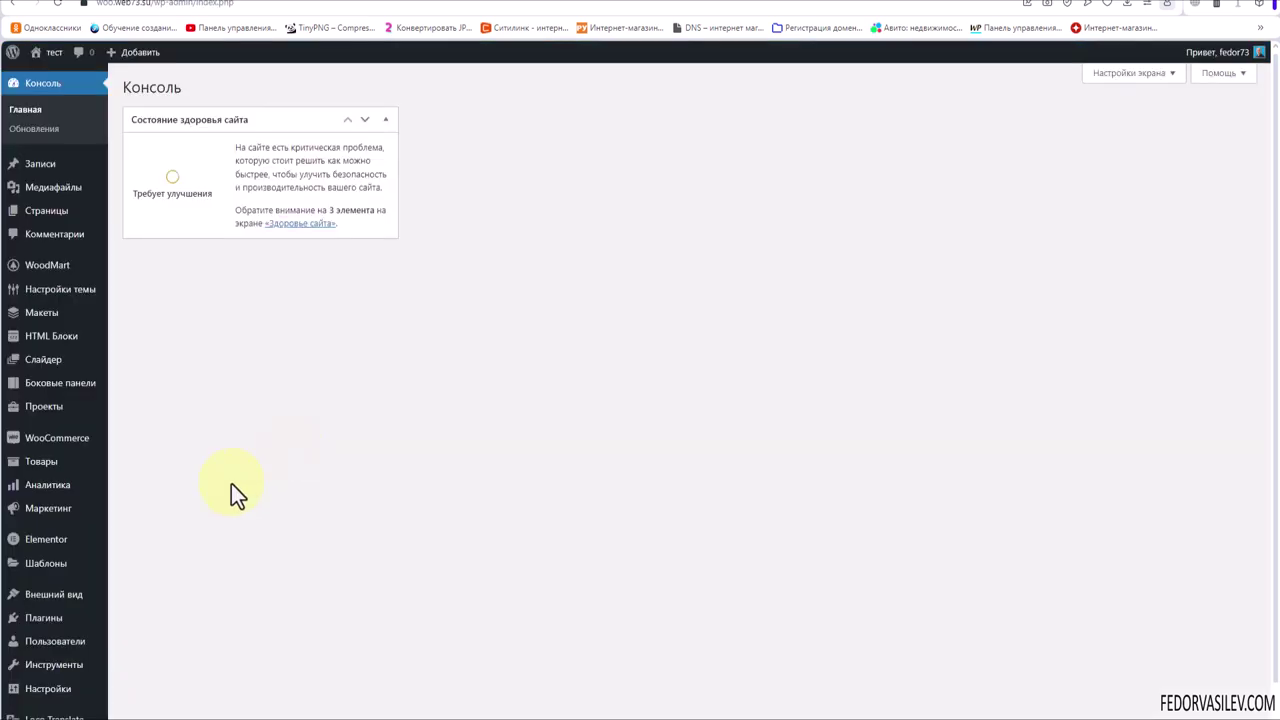
# Step: Open the theme's slide list in the site admin and start a new slide
pyautogui.moveTo(88, 466)
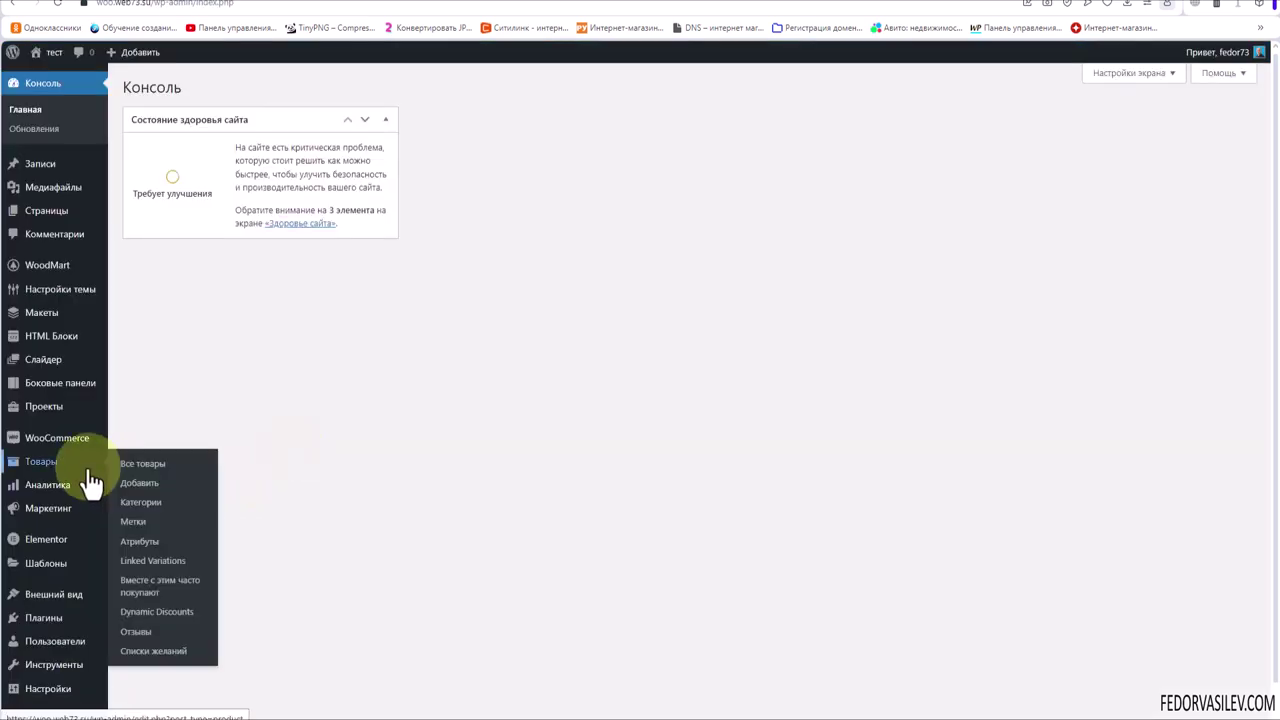
pyautogui.moveTo(58, 372)
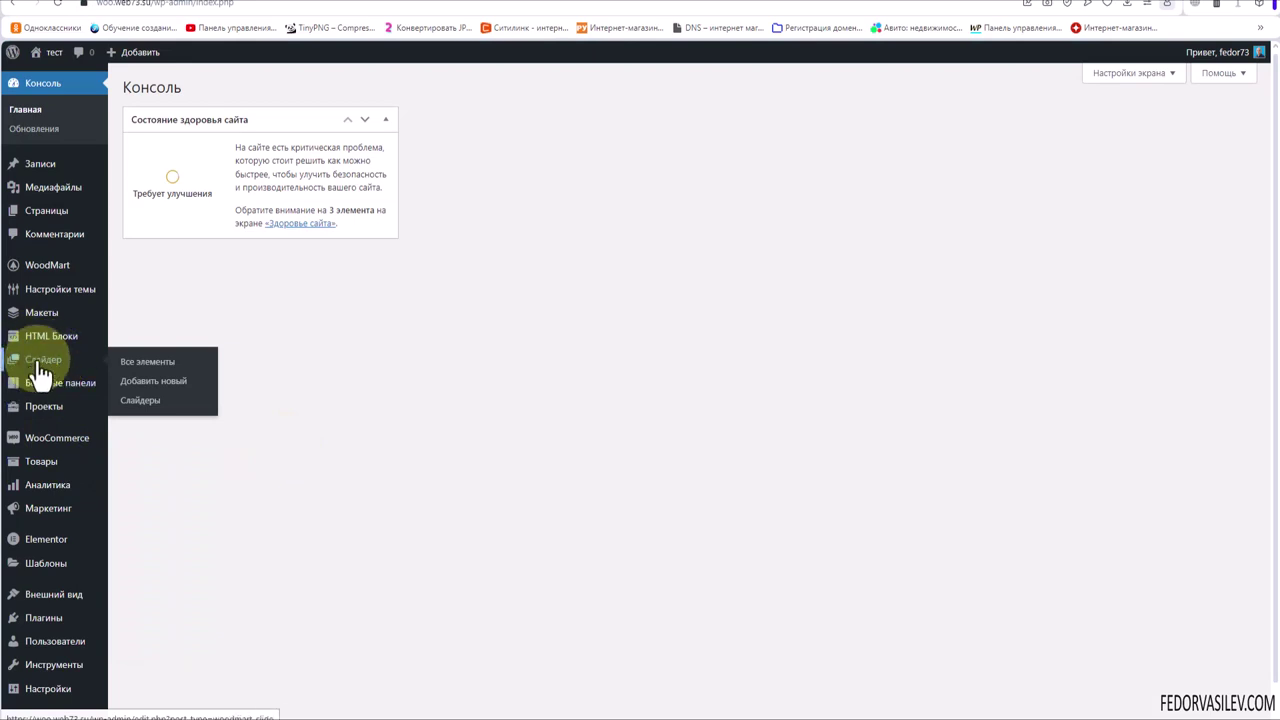
pyautogui.click(37, 359)
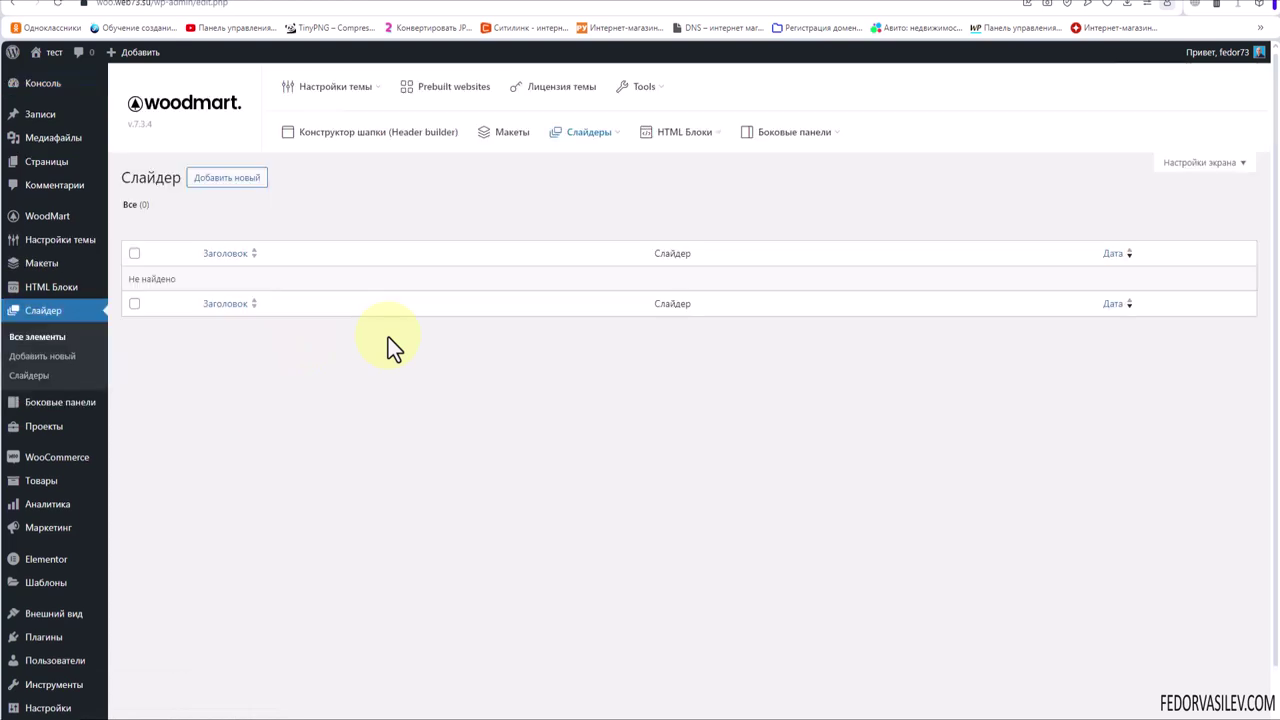
pyautogui.moveTo(123, 386); pyautogui.dragTo(80, 349)
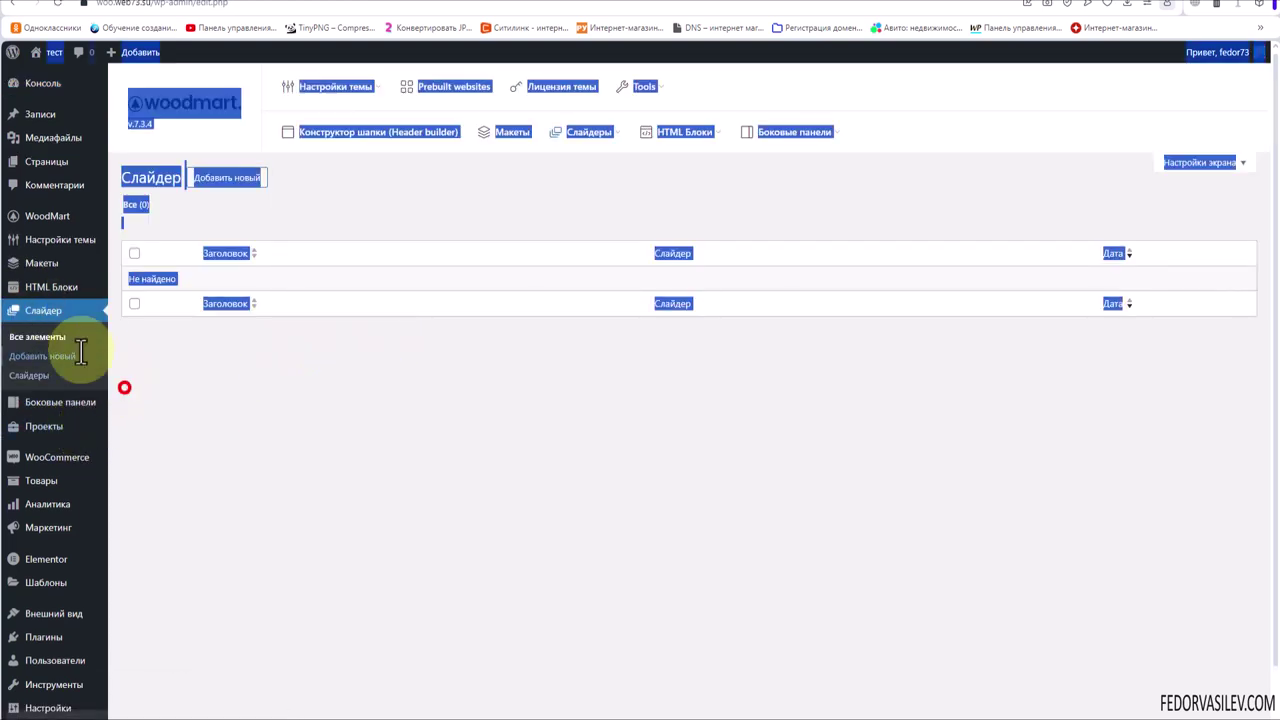
pyautogui.click(200, 376)
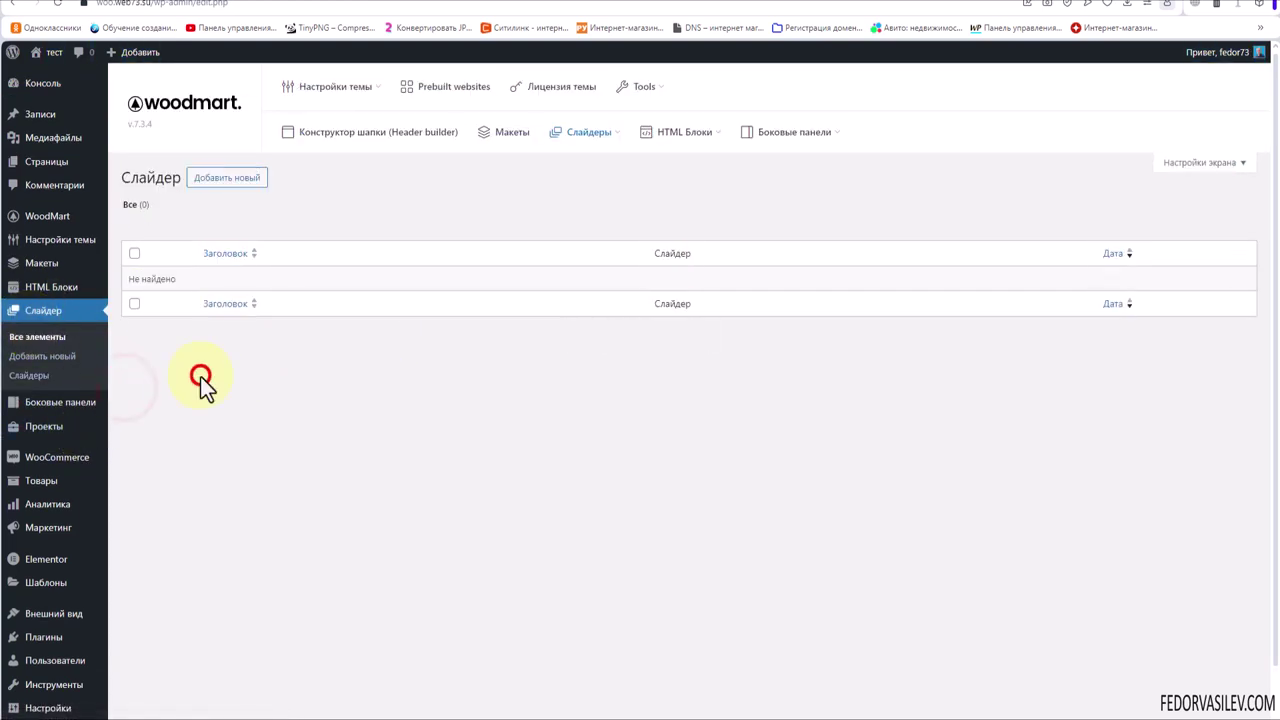
pyautogui.click(226, 180)
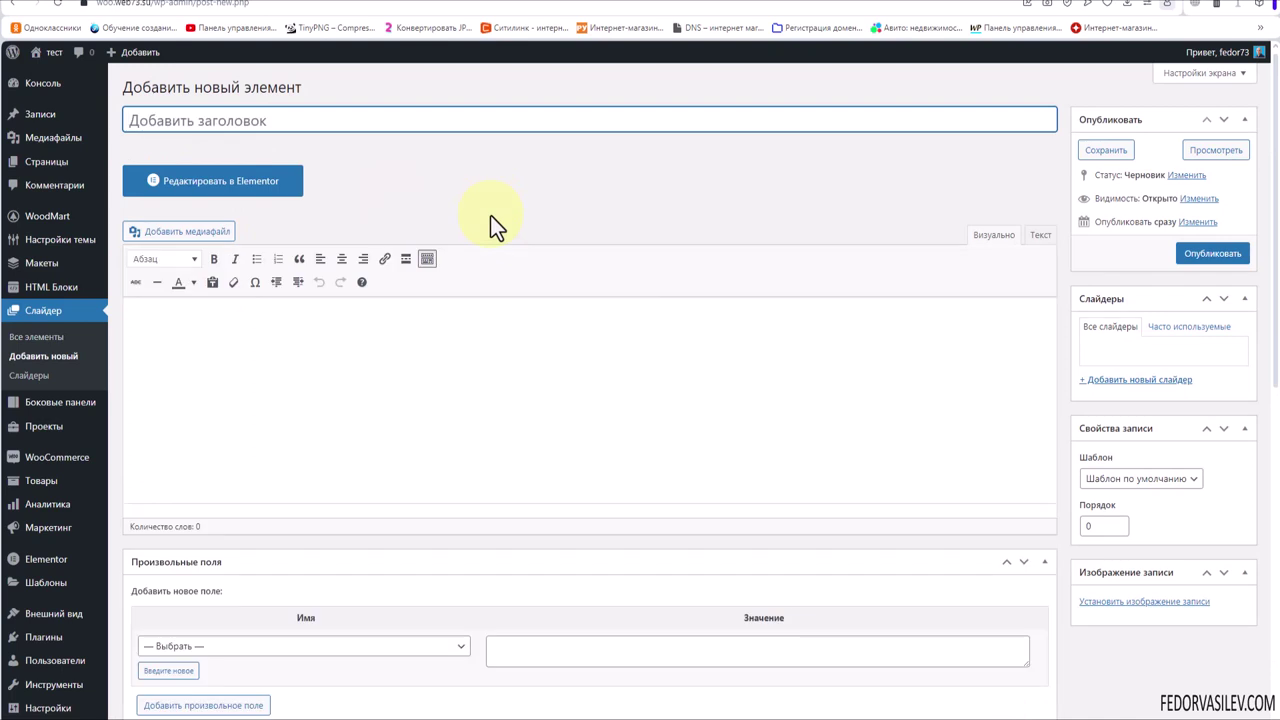
# Step: Title the new slide "слайд-1" and publish it
pyautogui.write('слайд-1')
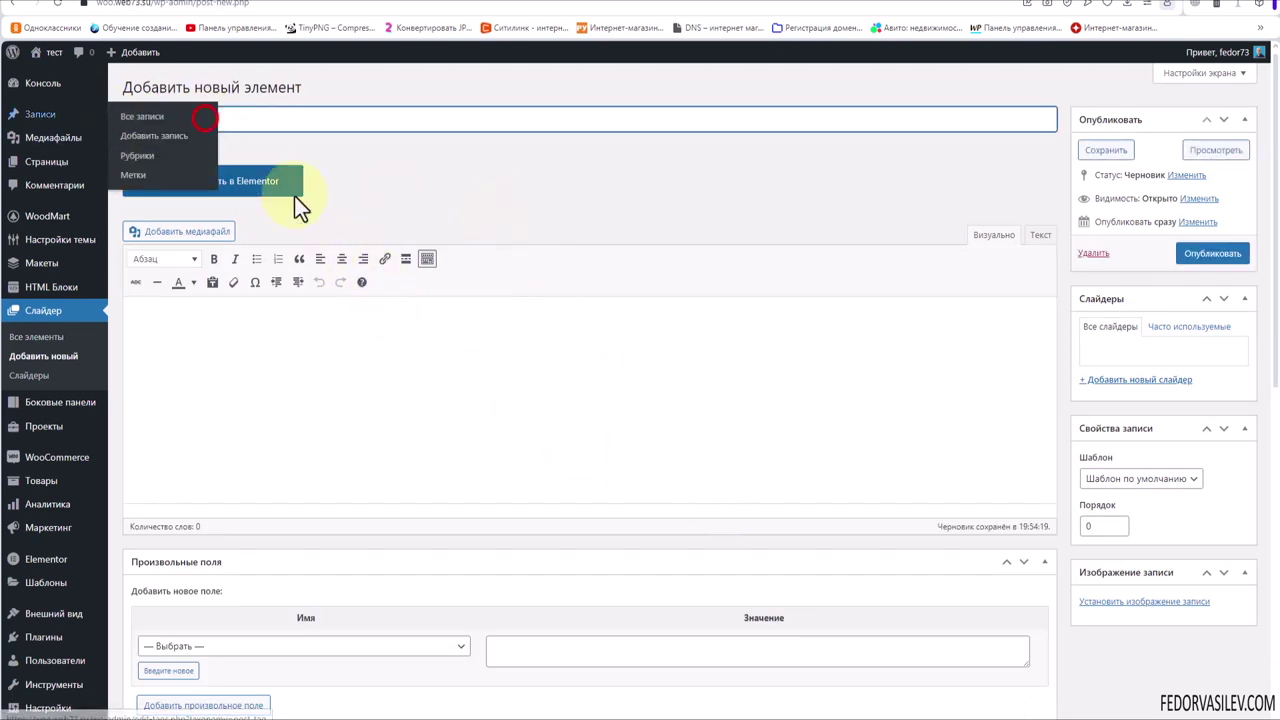
pyautogui.tripleClick(229, 121)
pyautogui.hotkey('ctrl', 'c')
pyautogui.press('BackSpace')
pyautogui.hotkey('ctrl', 'v')
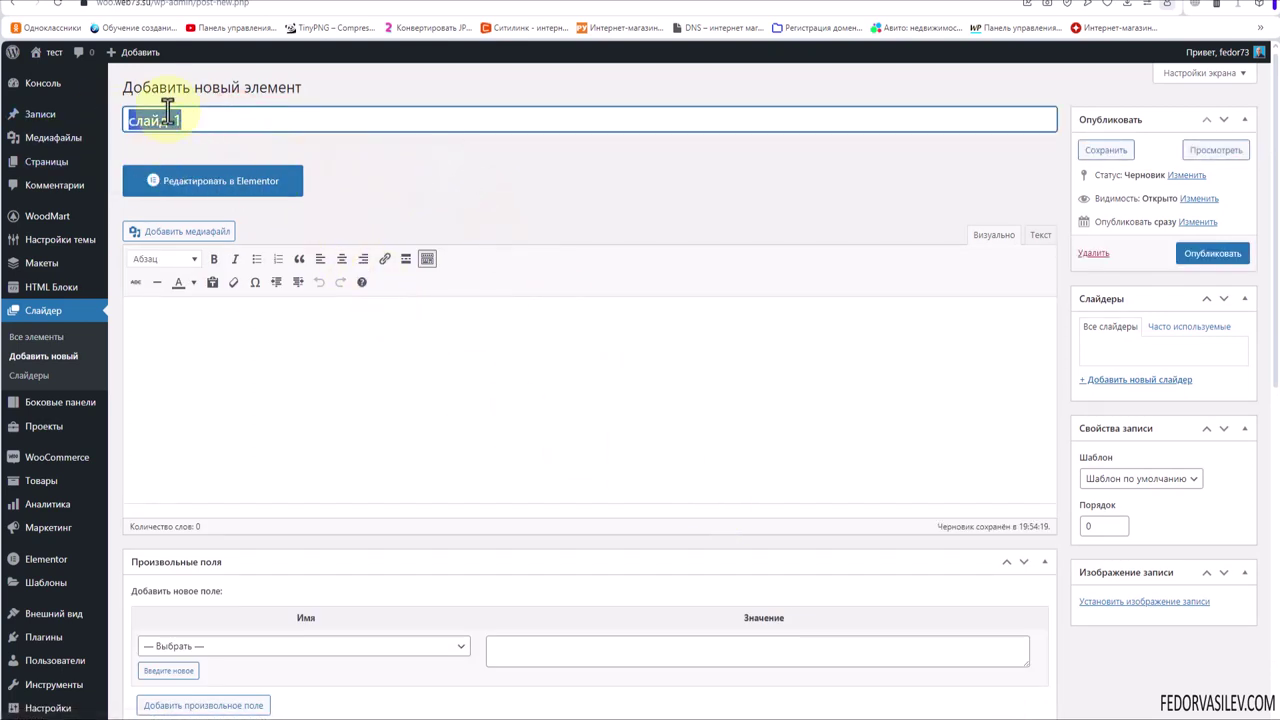
pyautogui.tripleClick(171, 123)
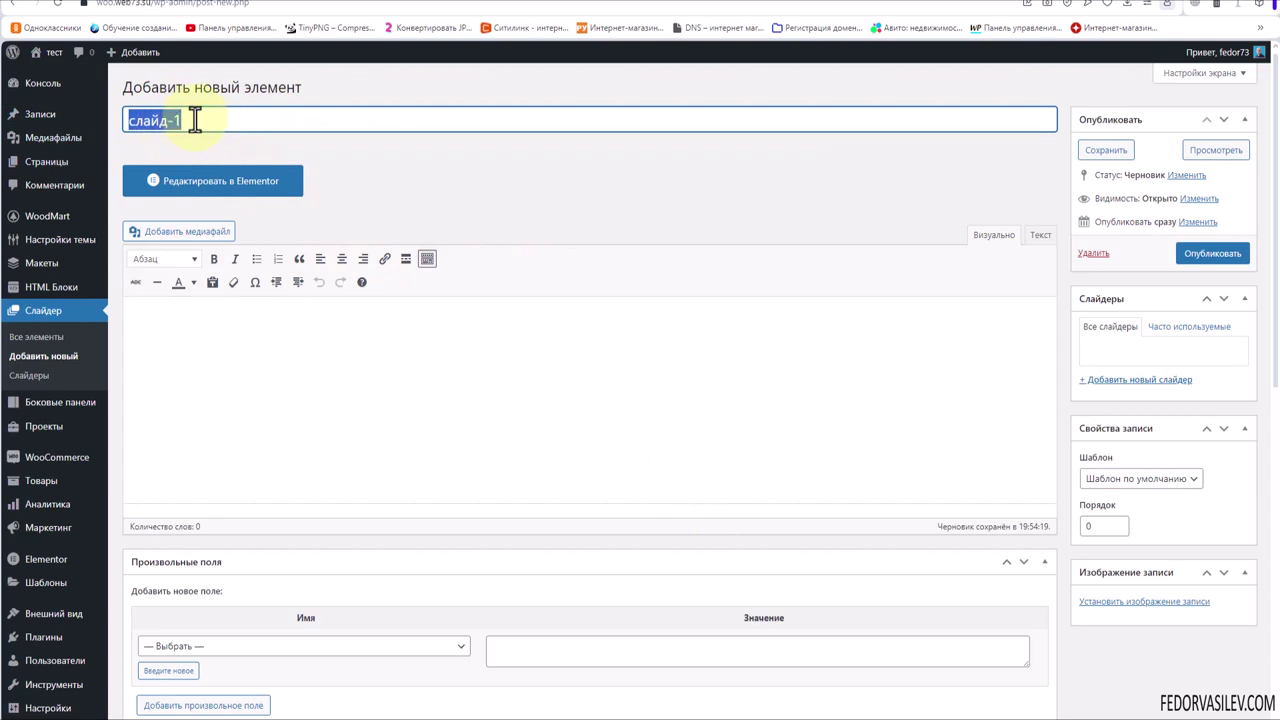
pyautogui.click(1207, 255)
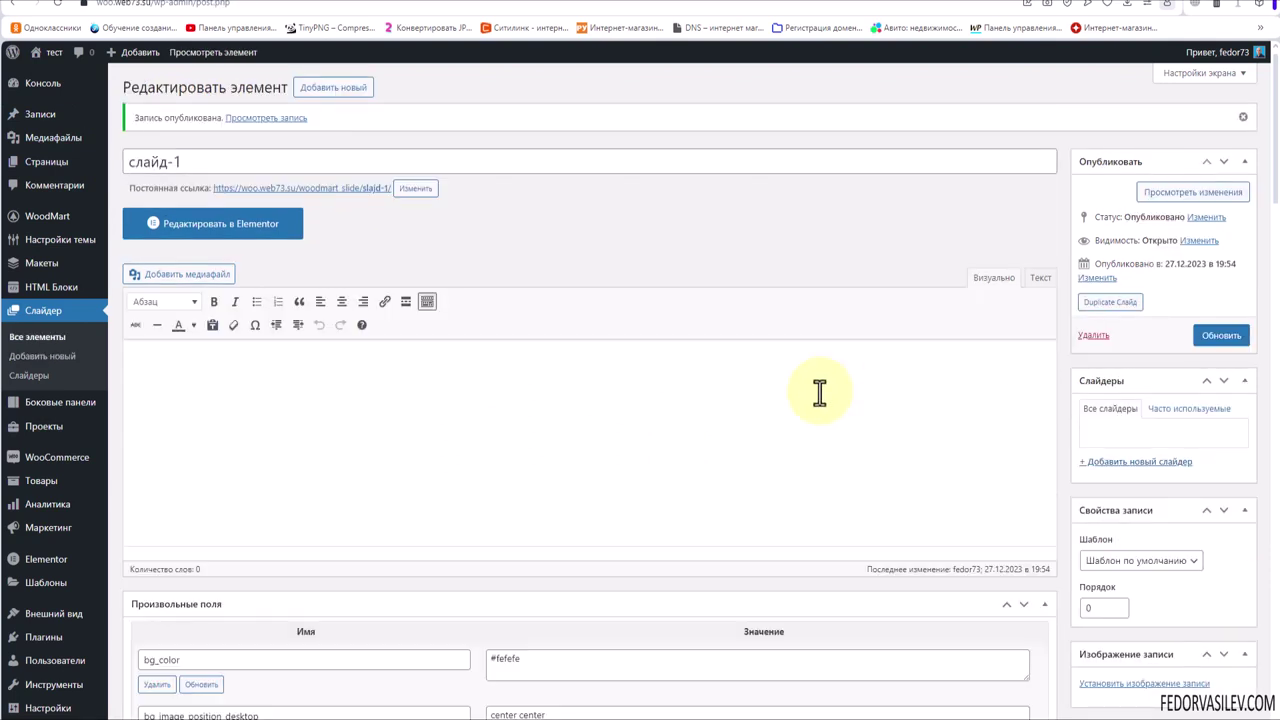
# Step: Open the slide in the Elementor editor and add a single-column container with downward direction
pyautogui.click(189, 233)
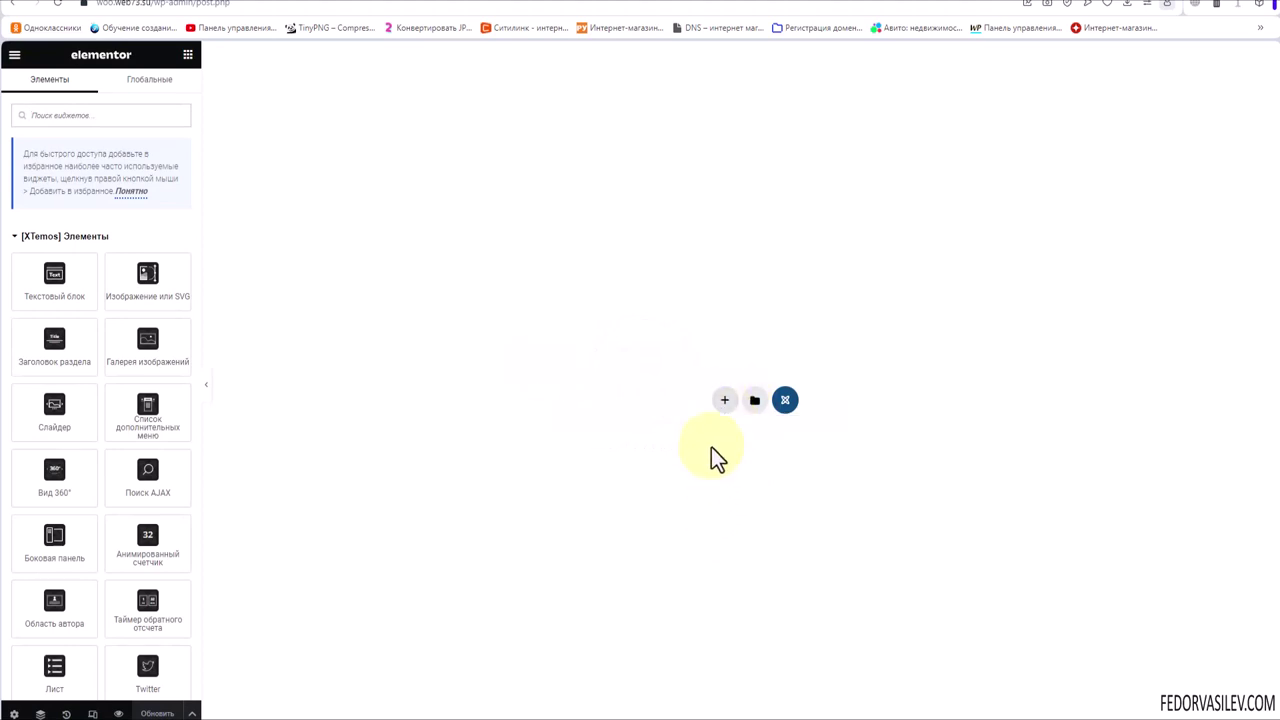
pyautogui.click(722, 402)
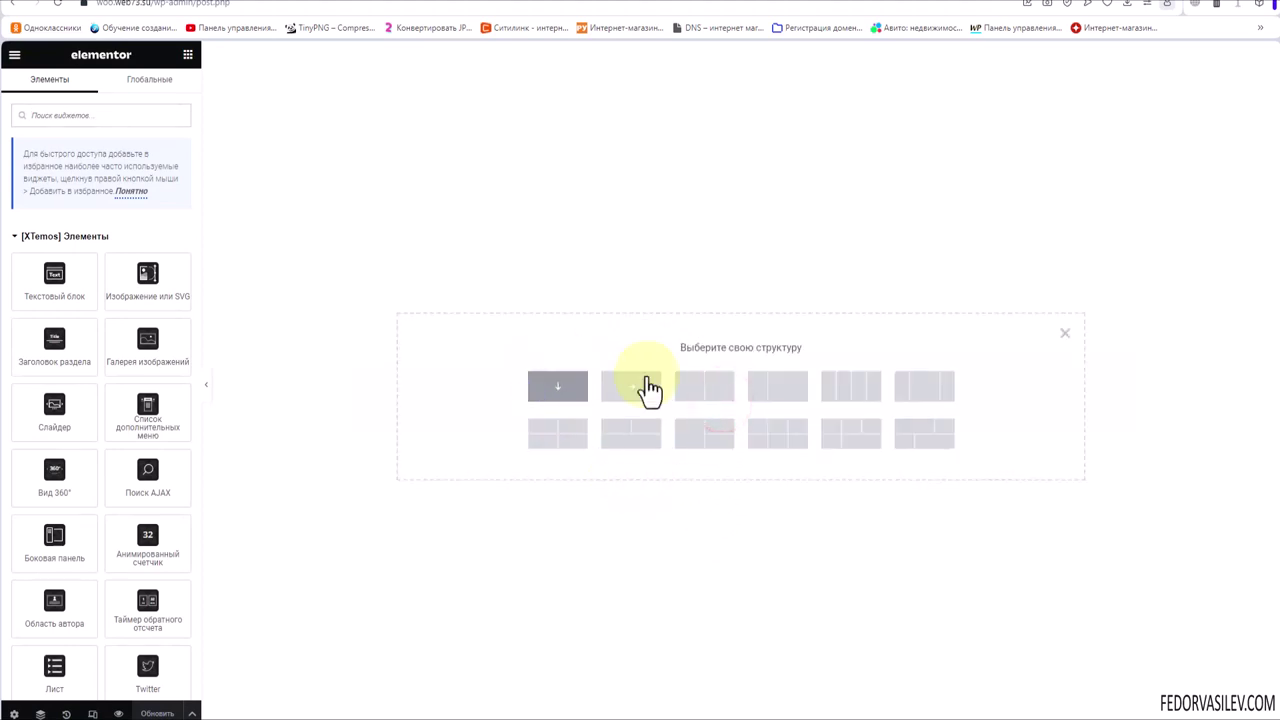
pyautogui.click(557, 390)
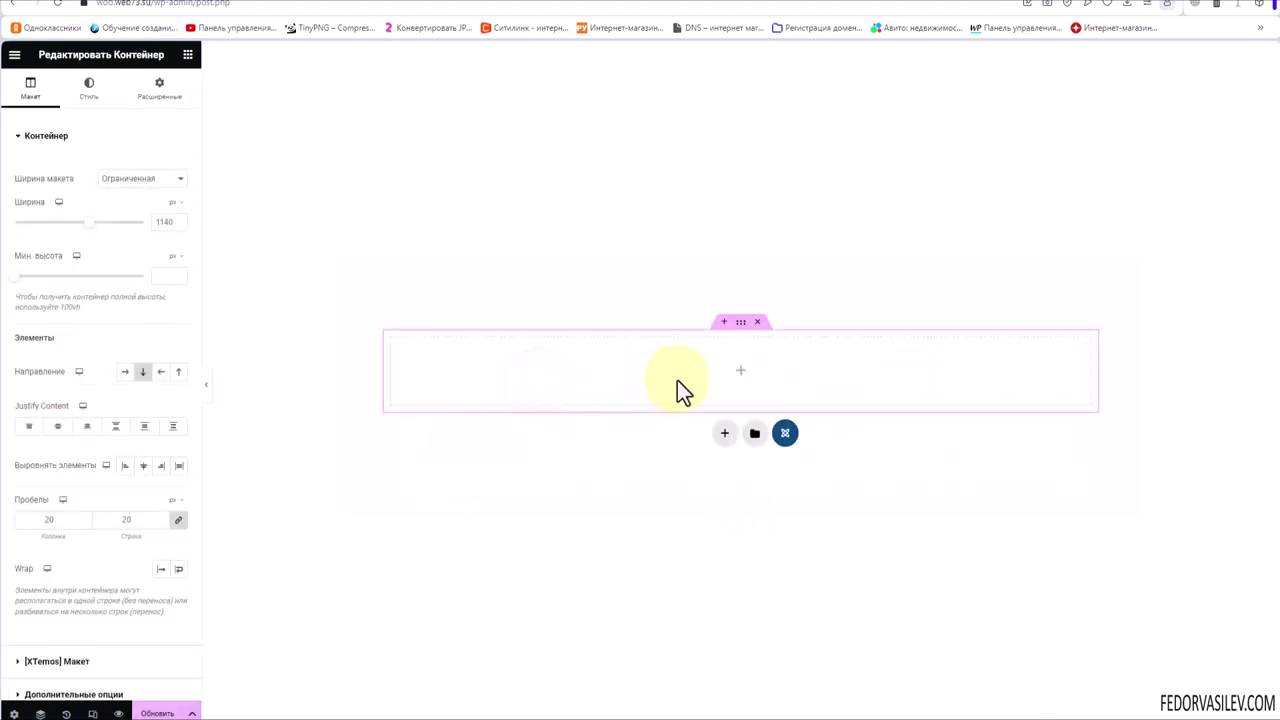
# Step: Search the widgets for "из", place the Изображение widget in the empty container and open its media library
pyautogui.click(740, 372)
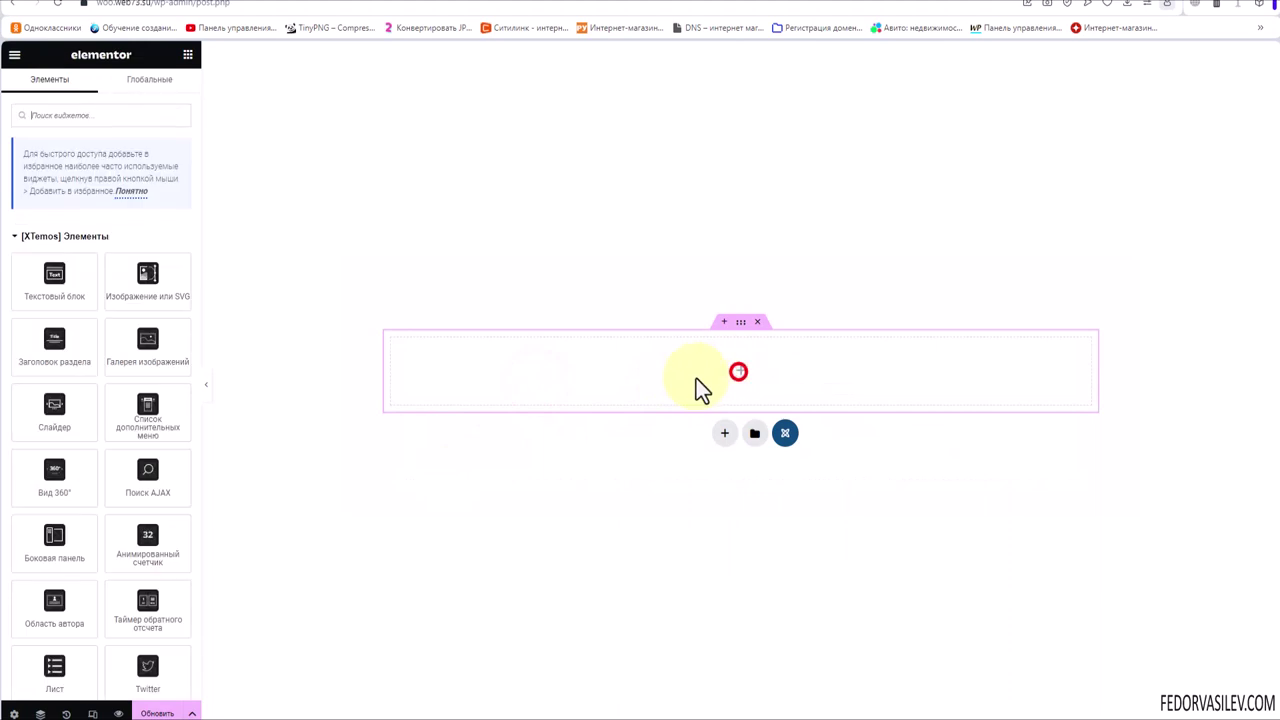
pyautogui.click(52, 116)
pyautogui.write('из')
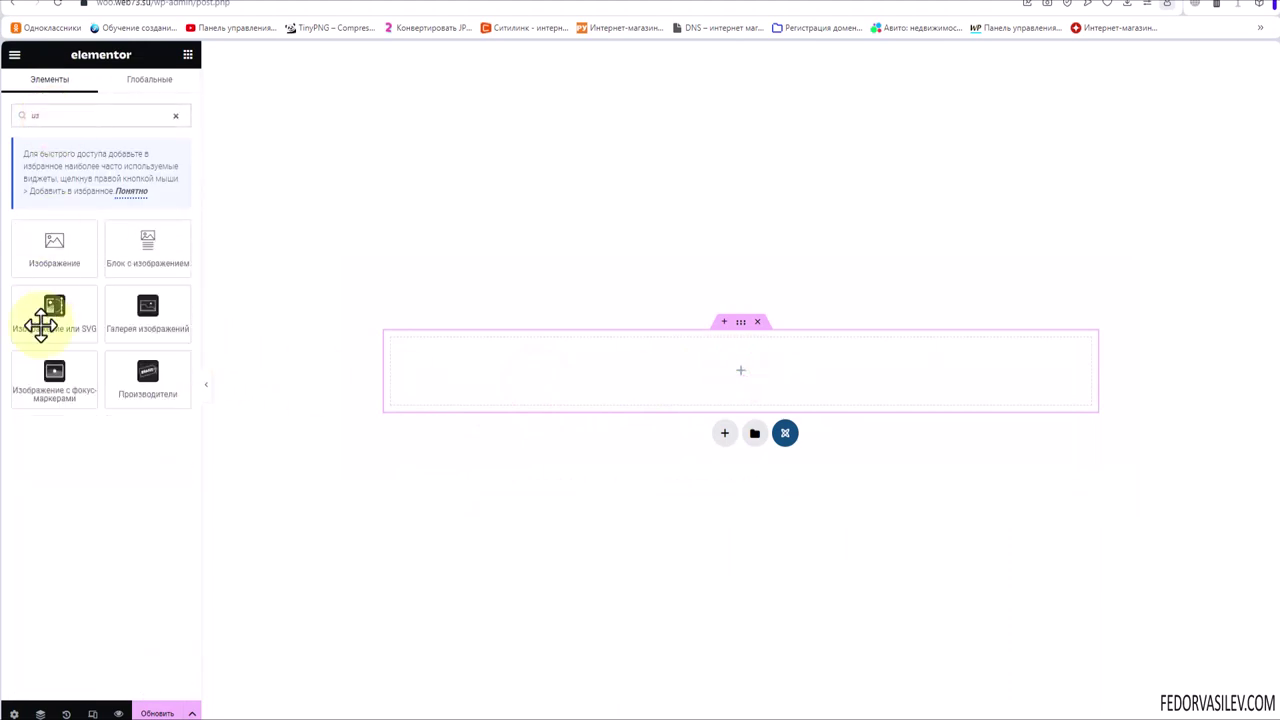
pyautogui.moveTo(48, 240); pyautogui.dragTo(714, 383)
pyautogui.click(77, 218)
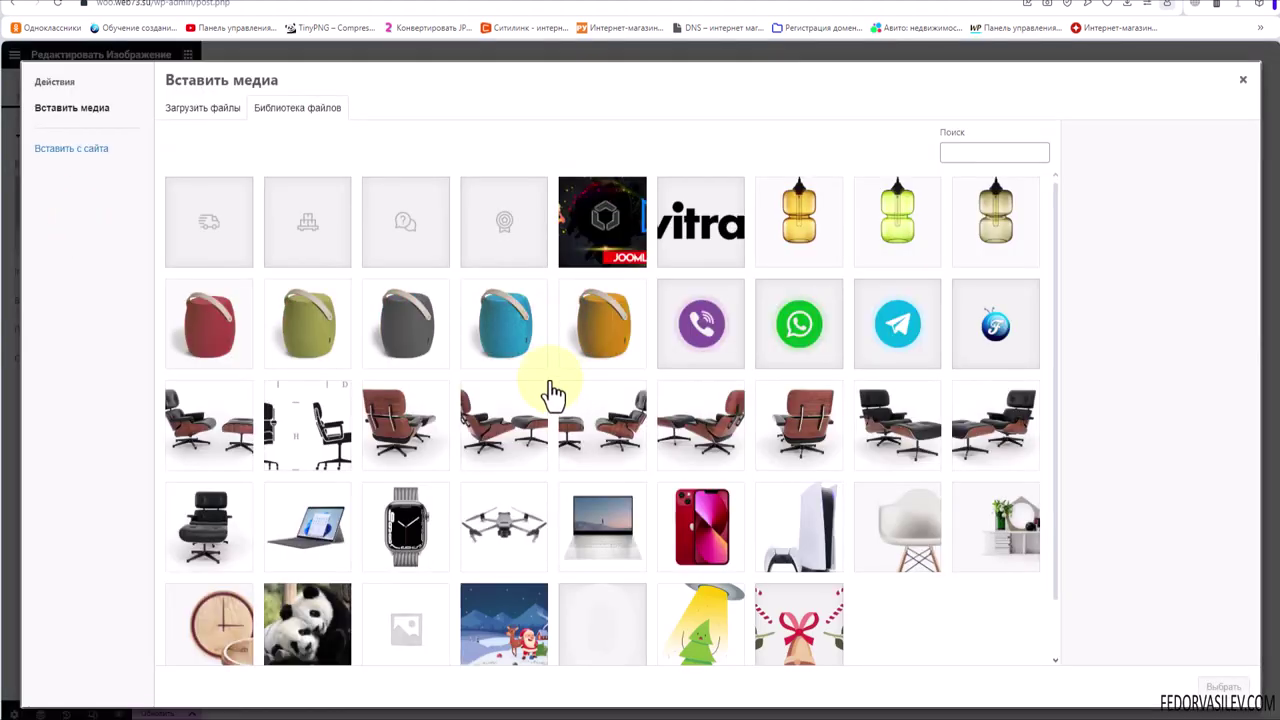
# Step: Choose the panda picture from the media library for the image widget
pyautogui.click(585, 225)
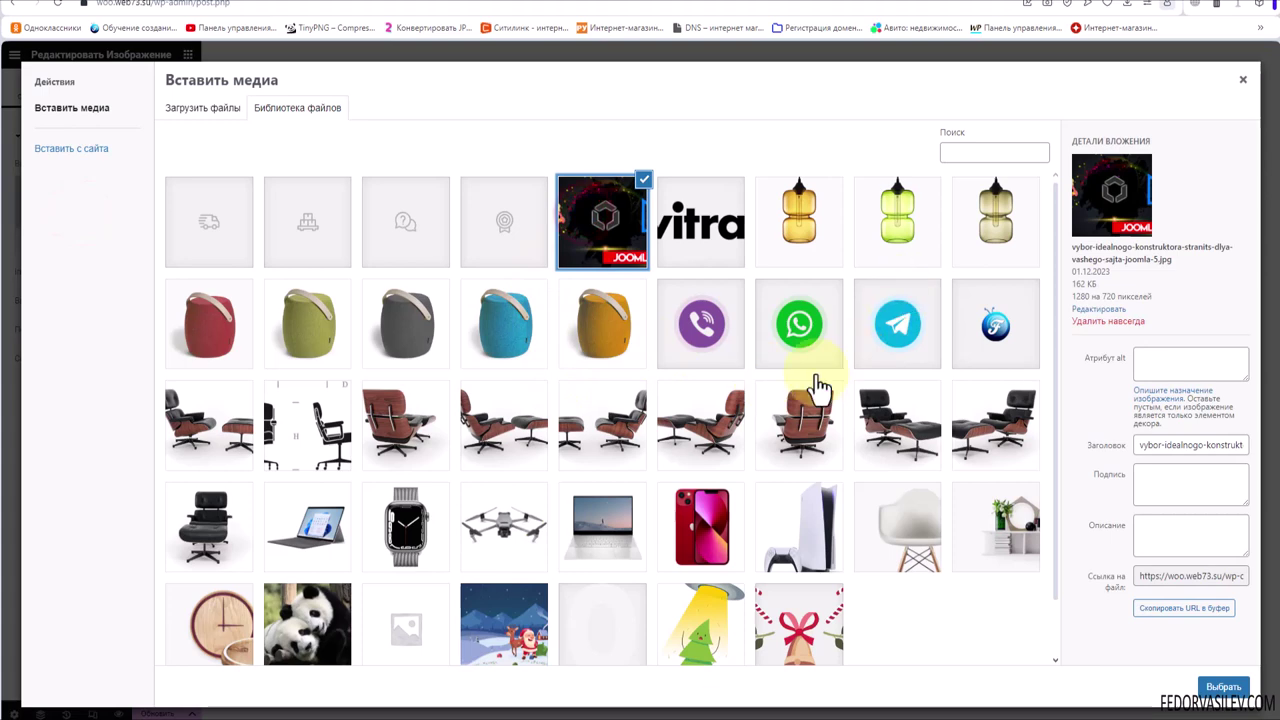
pyautogui.scroll(-1, 818, 387)
pyautogui.click(300, 565)
pyautogui.doubleClick(290, 566)
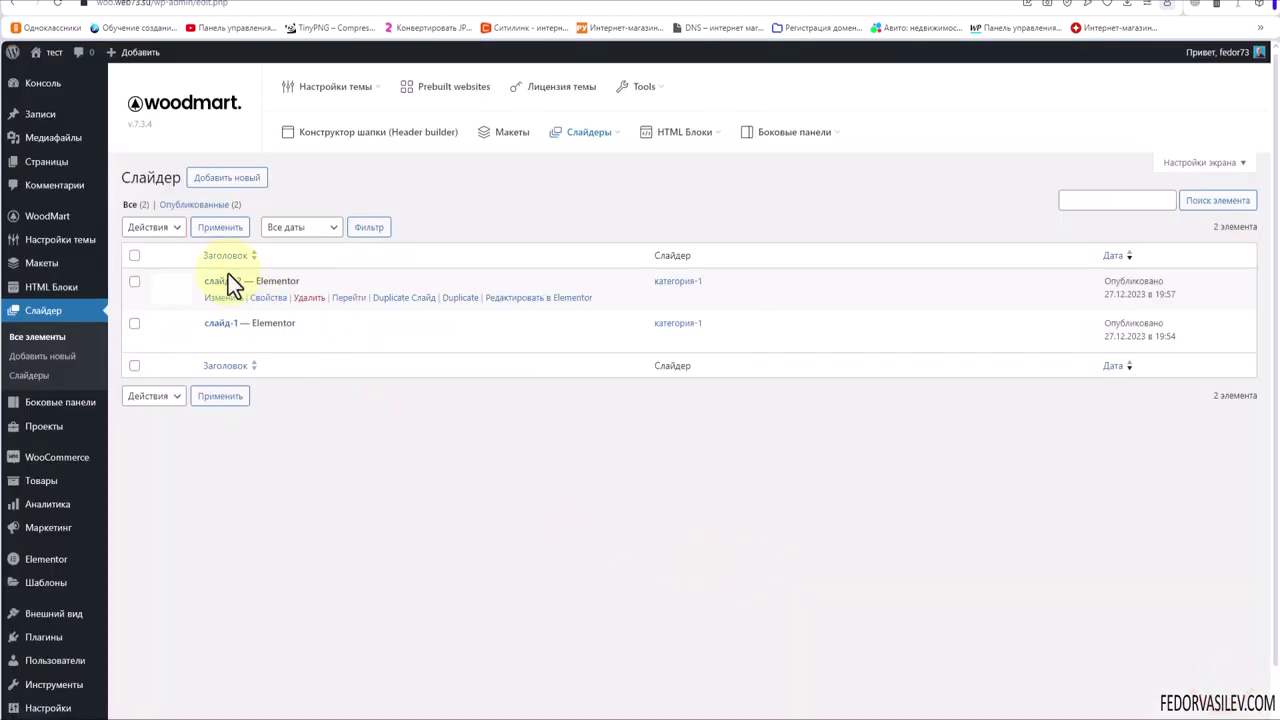
# Step: Review the list of published slides, the new-slide form and the page for managing sliders
pyautogui.moveTo(228, 350)
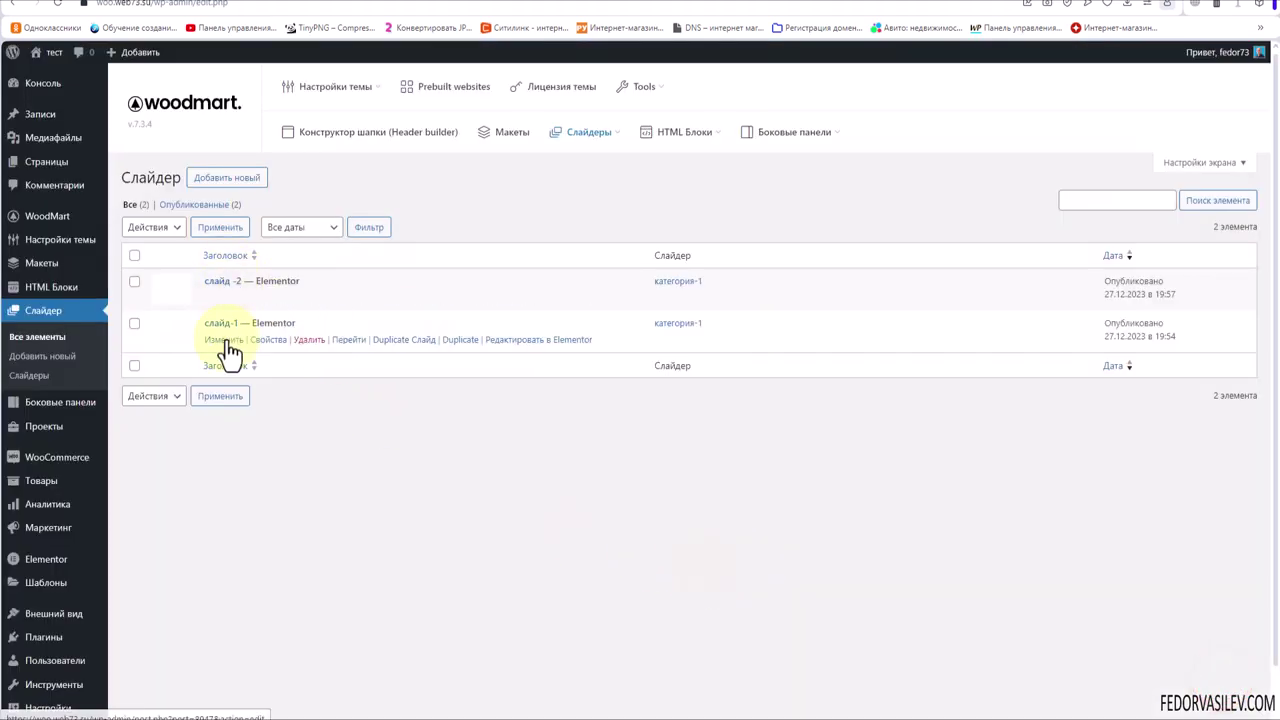
pyautogui.moveTo(224, 302)
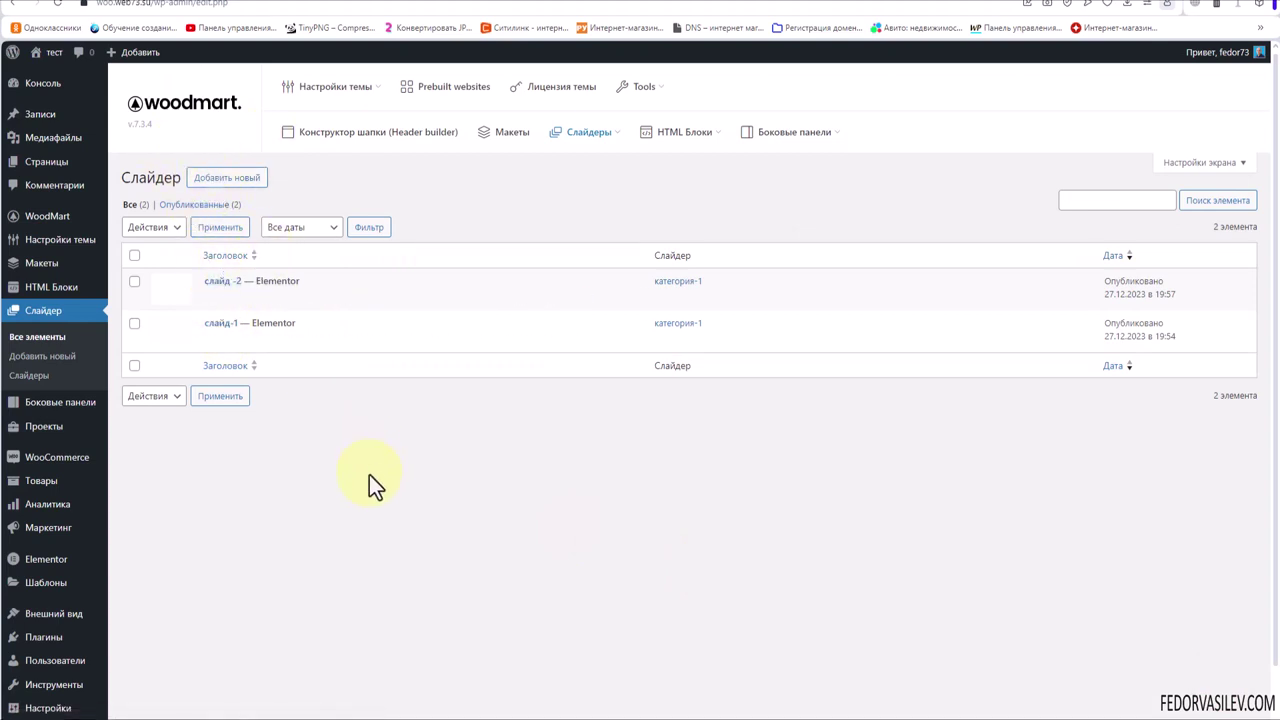
pyautogui.click(35, 358)
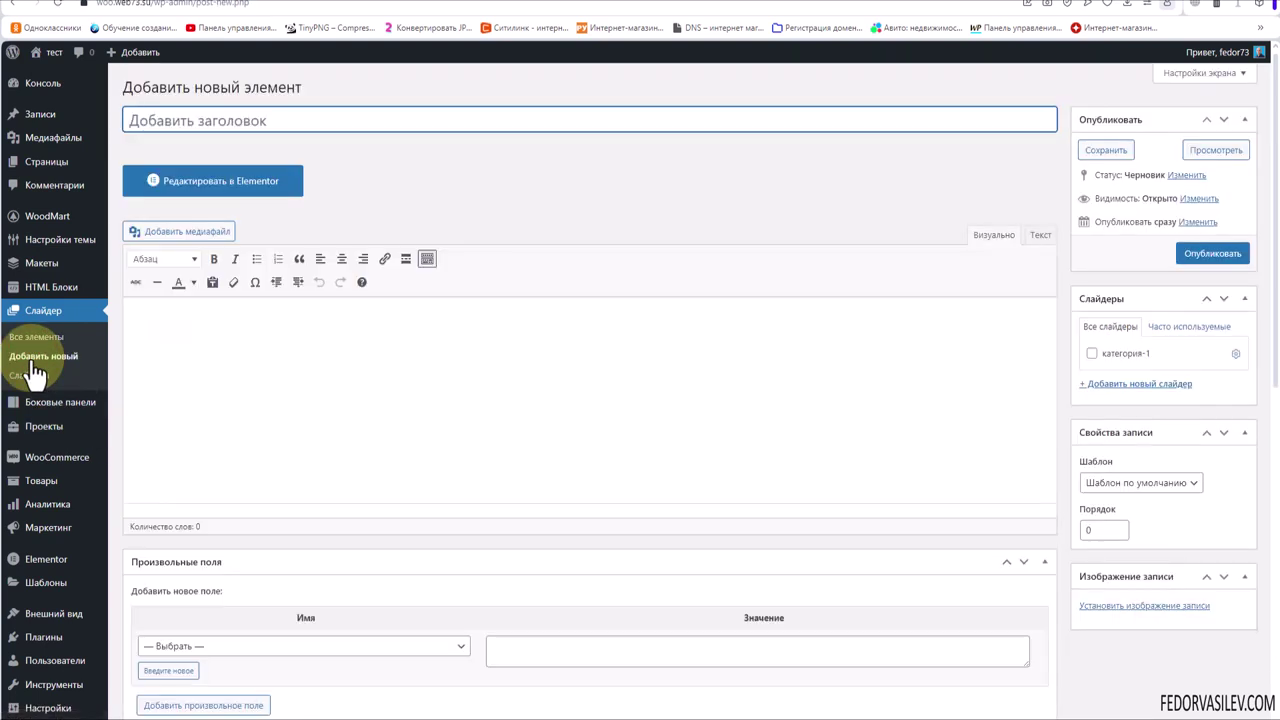
pyautogui.click(30, 378)
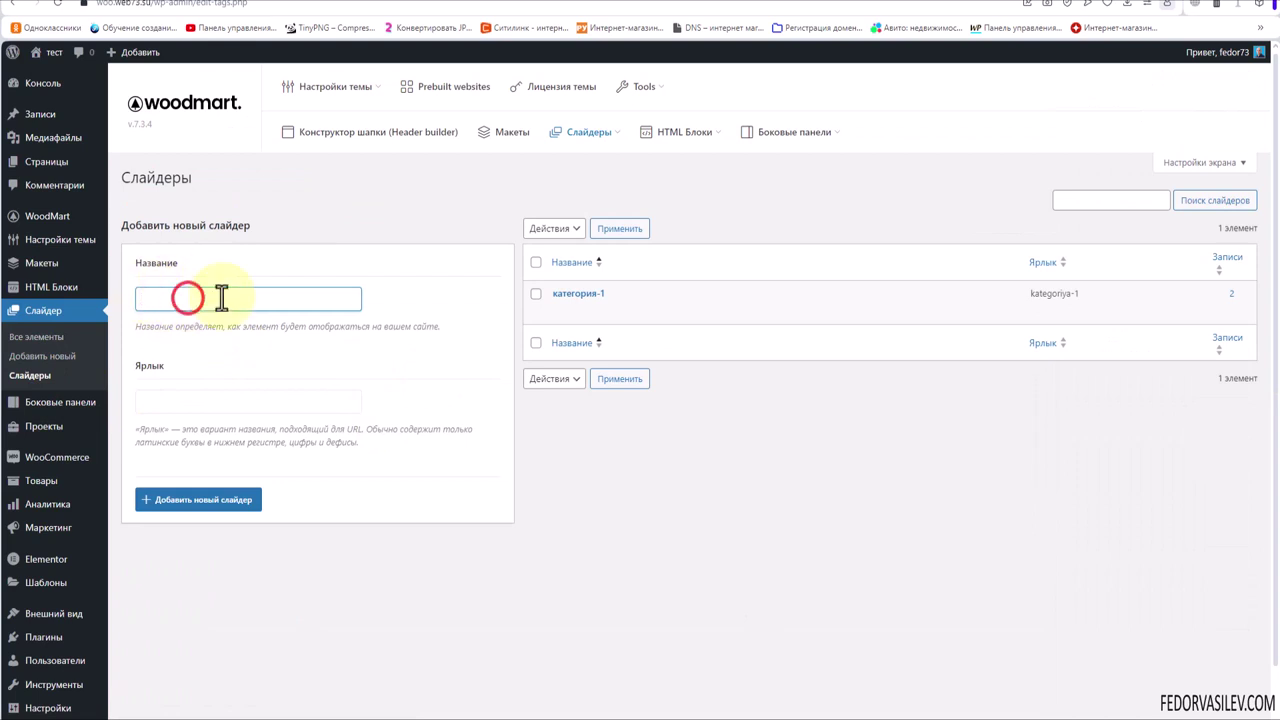
pyautogui.moveTo(622, 320)
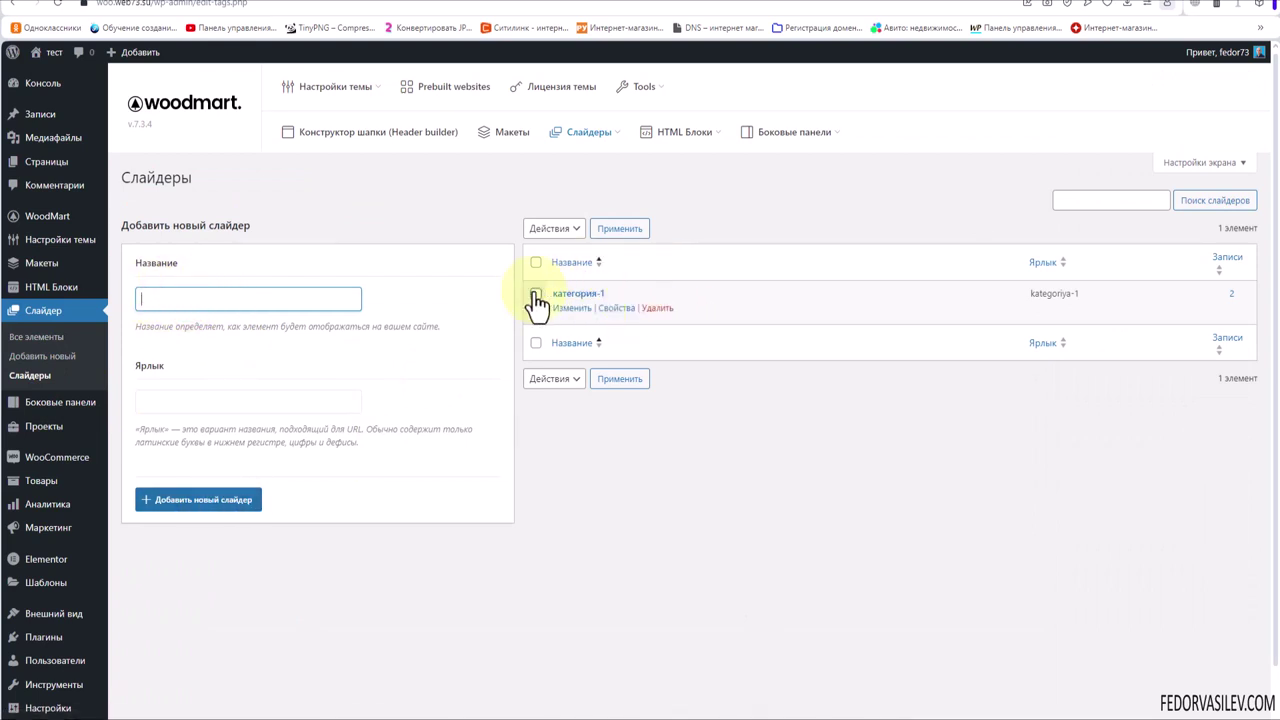
pyautogui.click(48, 340)
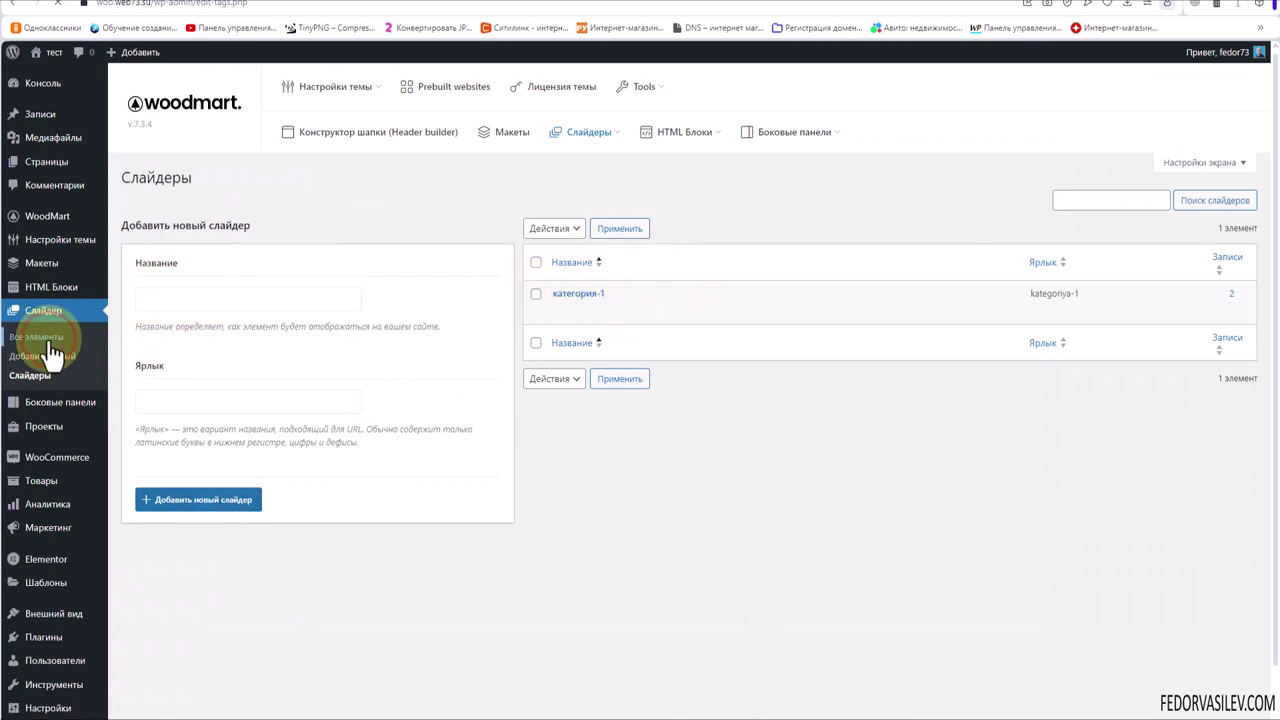
# Step: Open слайд-1 for editing, check its slider assignment and open the settings of the slider категория-1
pyautogui.click(207, 325)
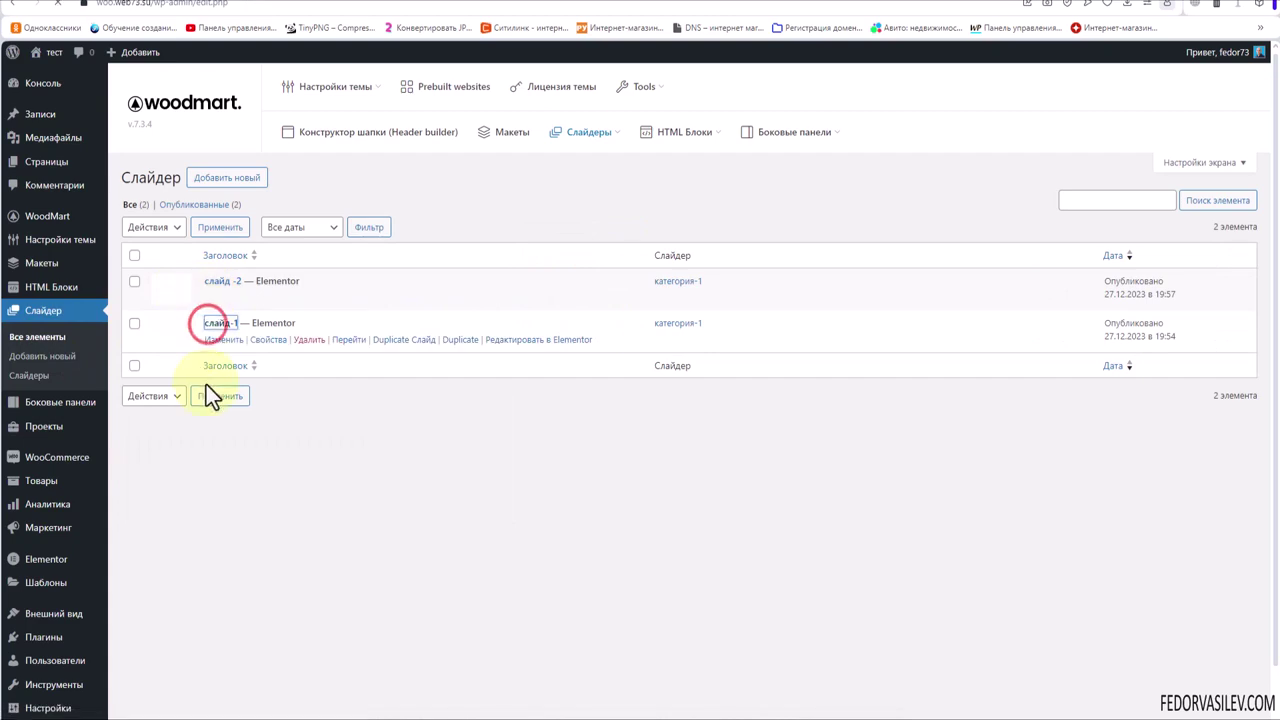
pyautogui.scroll(-2, 790, 395)
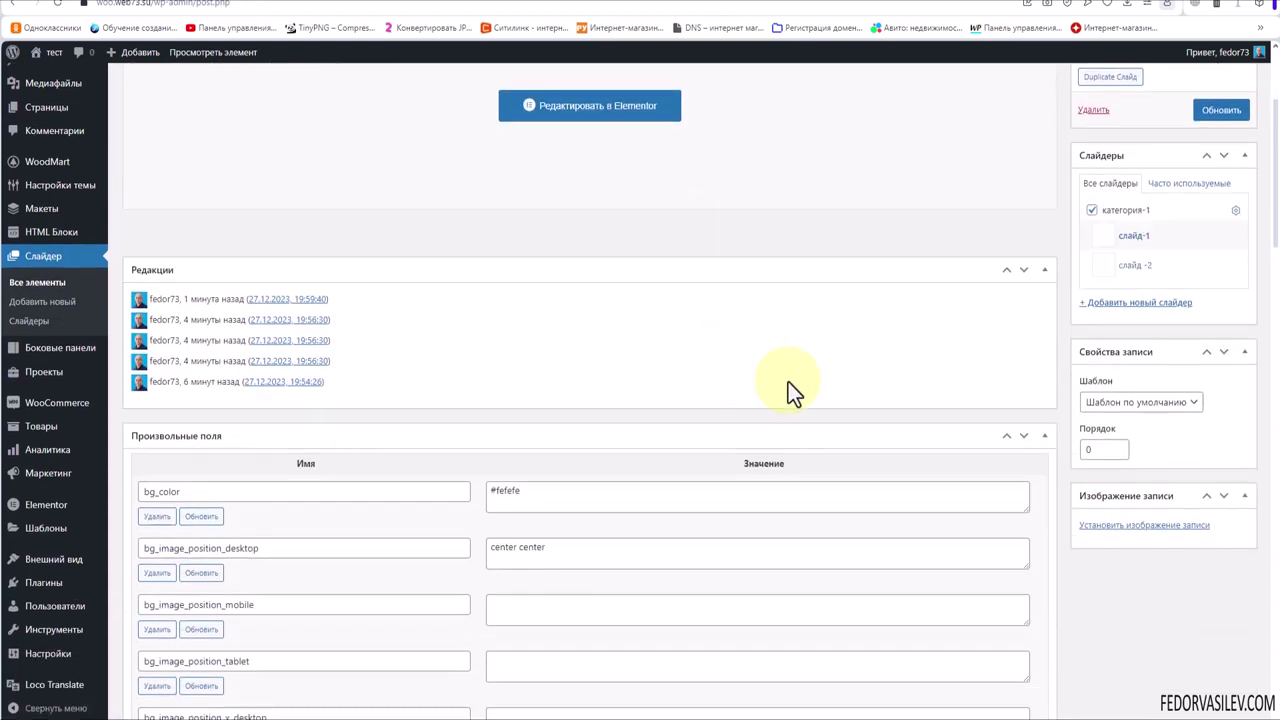
pyautogui.scroll(2, 791, 405)
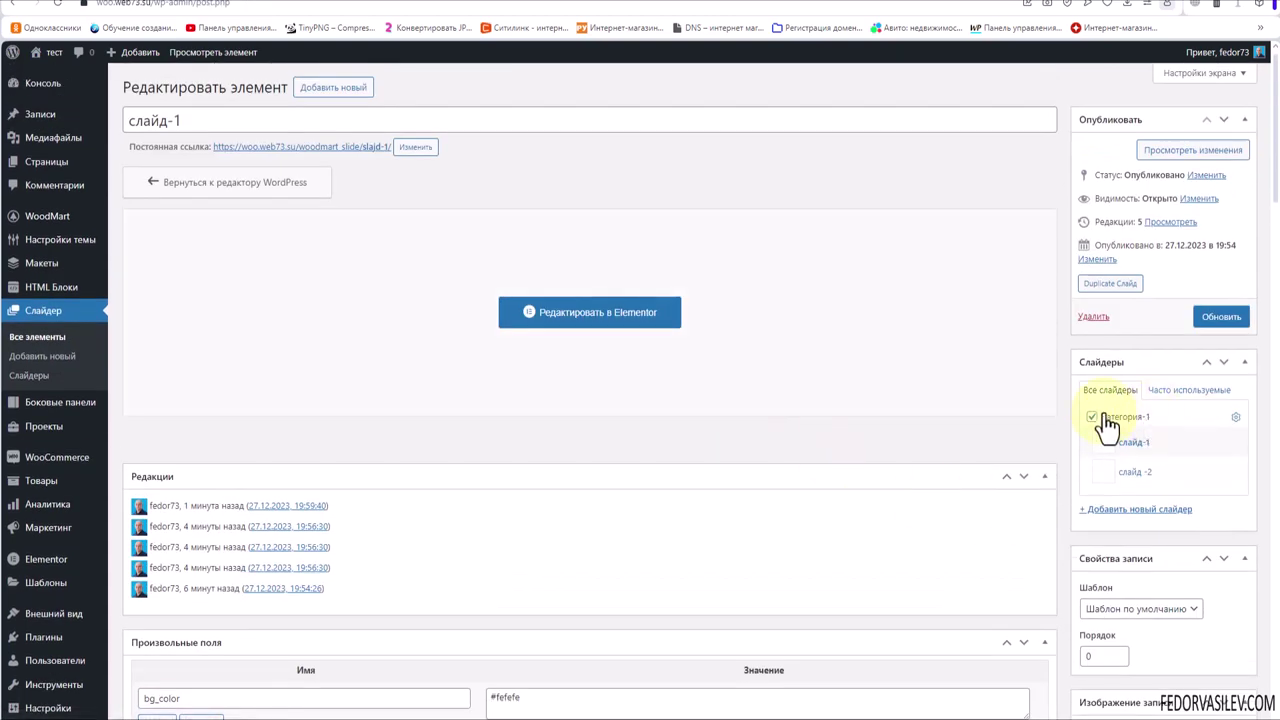
pyautogui.click(1138, 510)
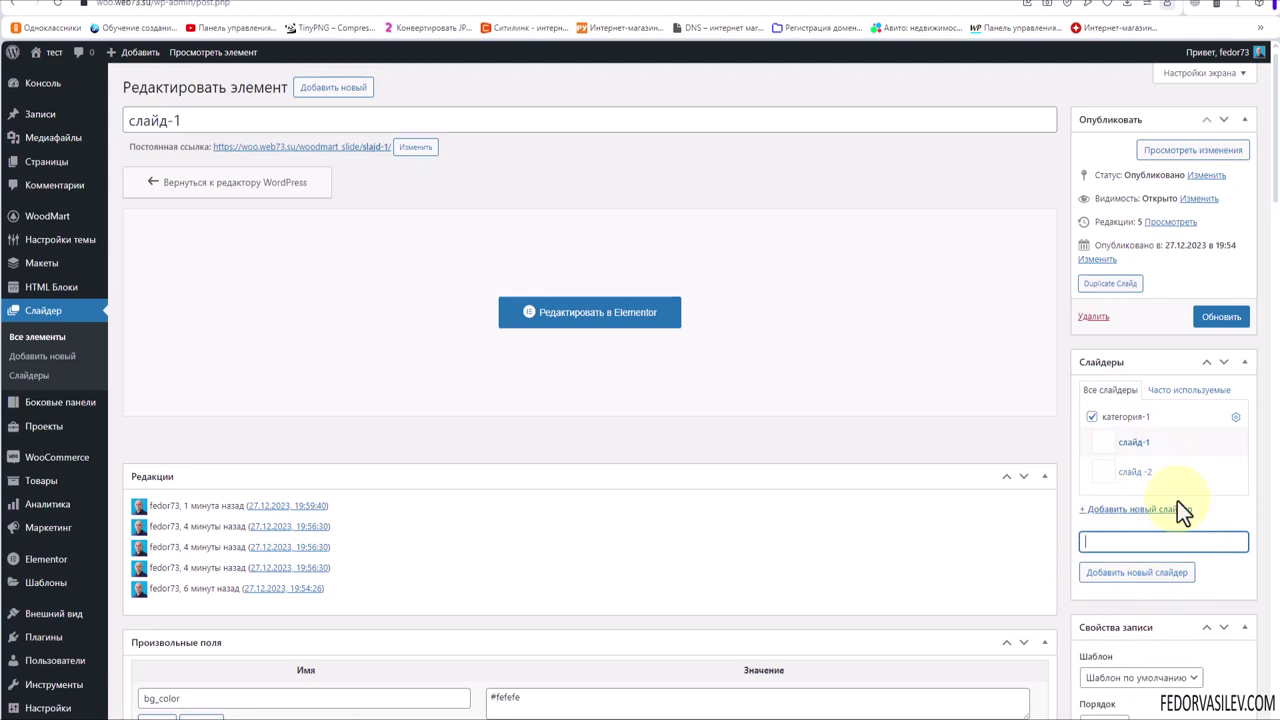
pyautogui.click(1235, 417)
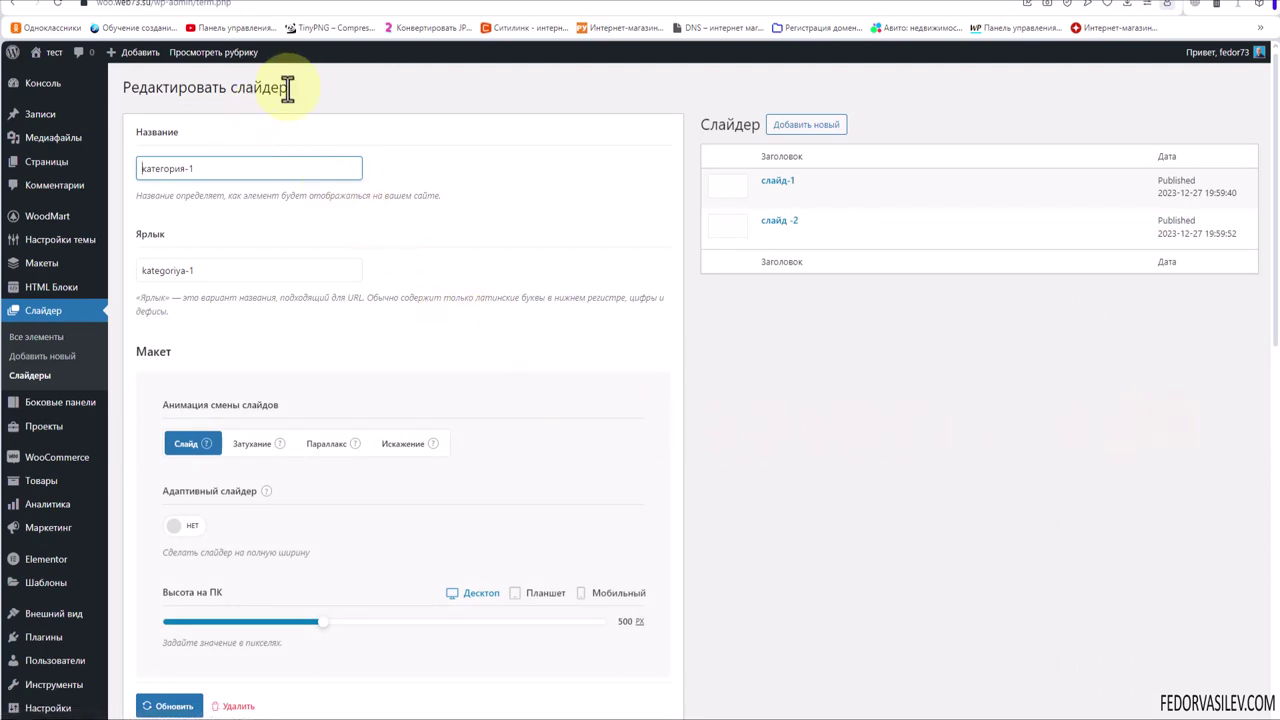
pyautogui.moveTo(297, 86); pyautogui.dragTo(166, 86)
pyautogui.moveTo(797, 356); pyautogui.dragTo(795, 262)
pyautogui.tripleClick(214, 166)
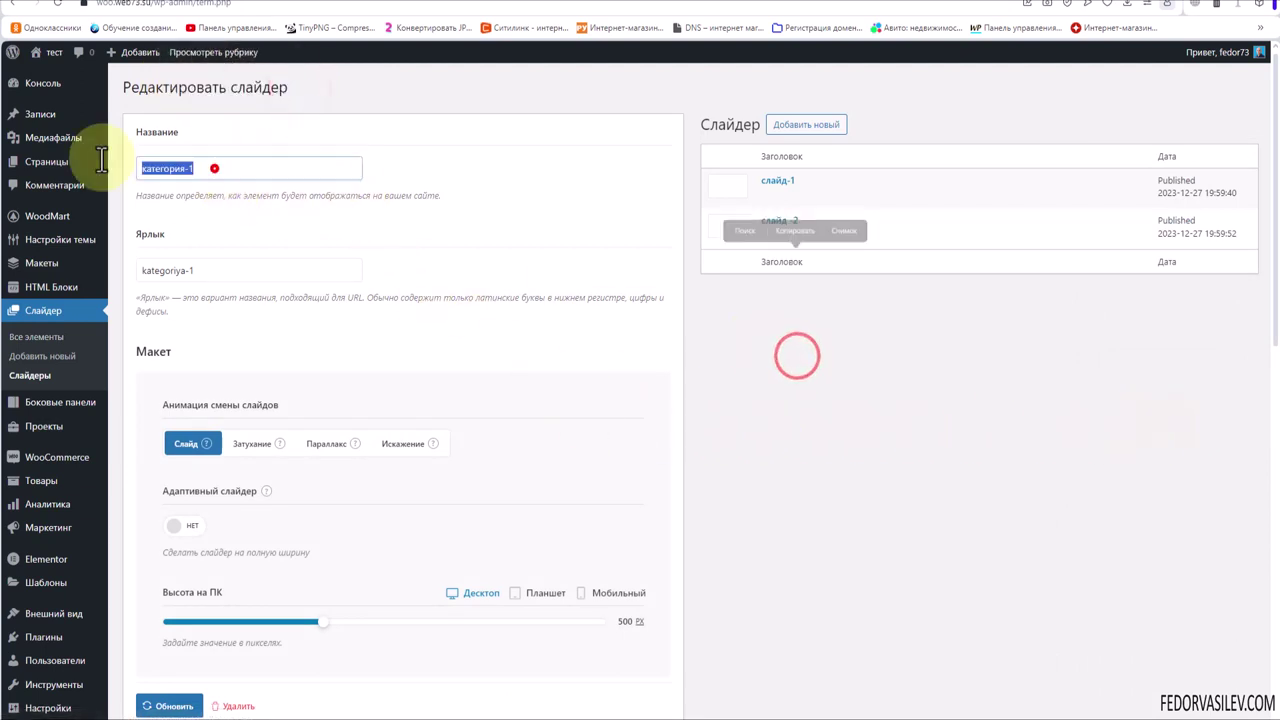
pyautogui.scroll(-2, 629, 375)
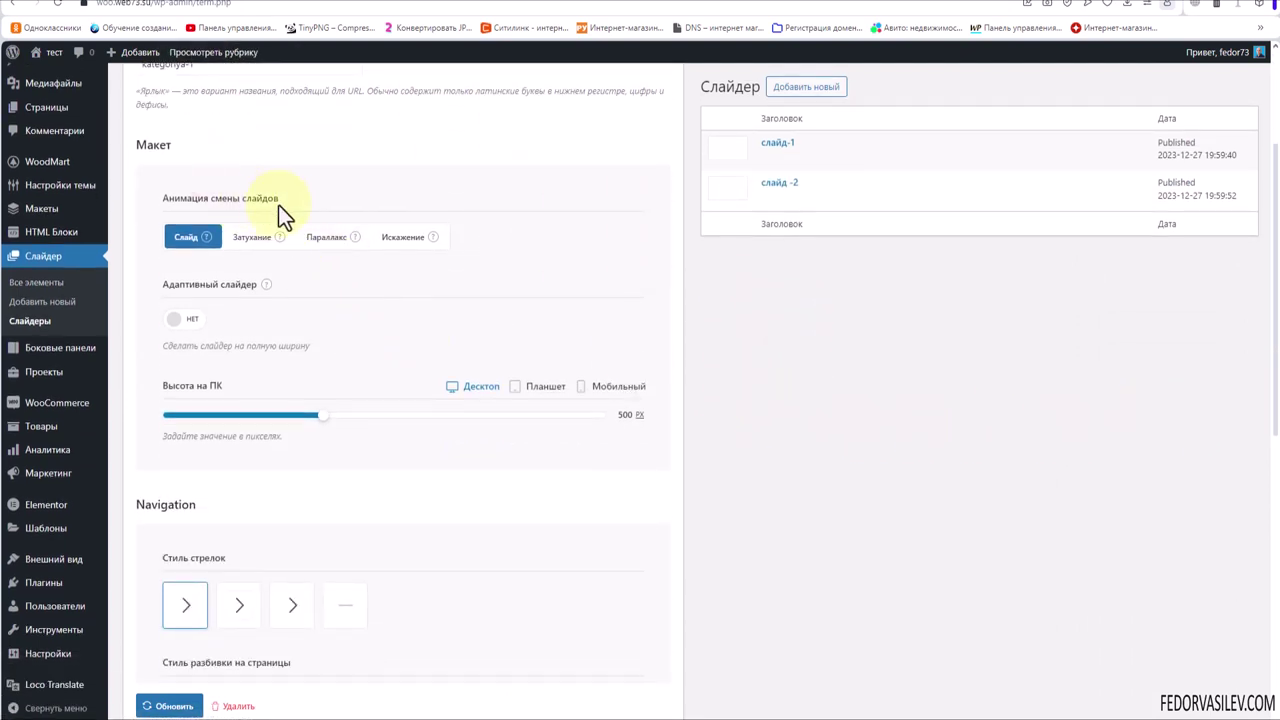
pyautogui.scroll(2, 204, 234)
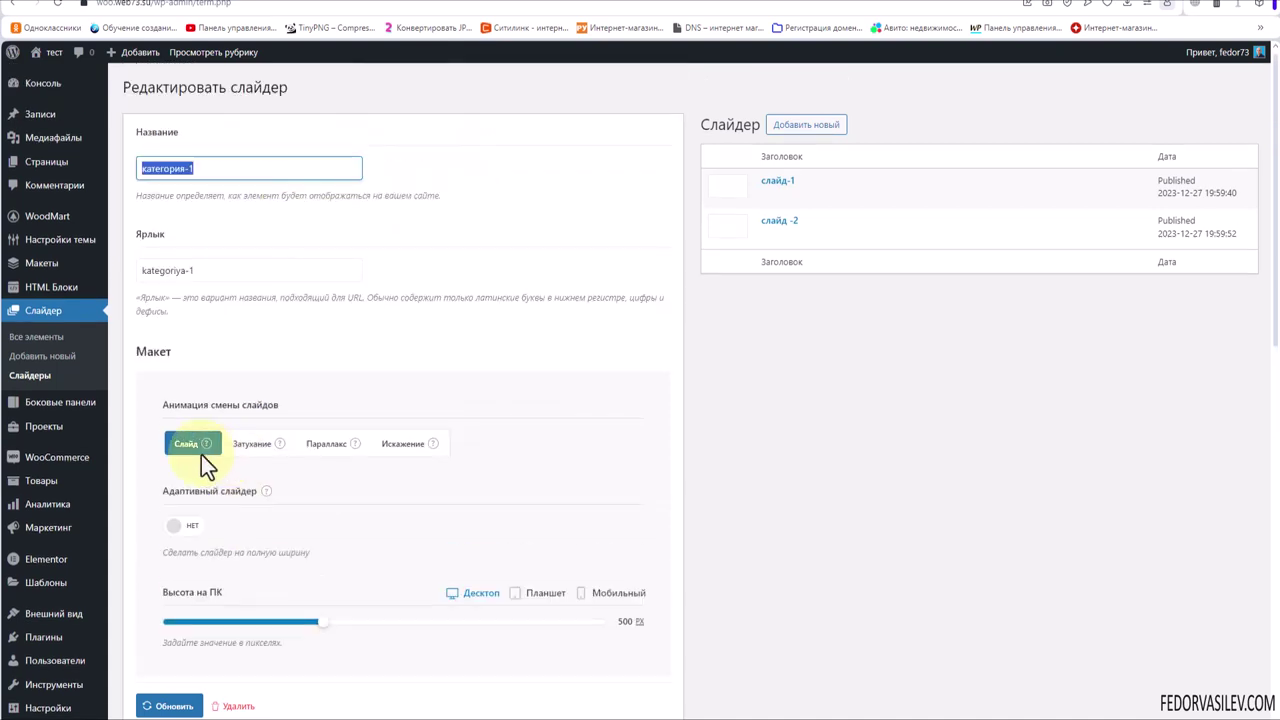
# Step: Compare the previews of the four slide-change animations and set the slider's animation to Искажение
pyautogui.moveTo(204, 448)
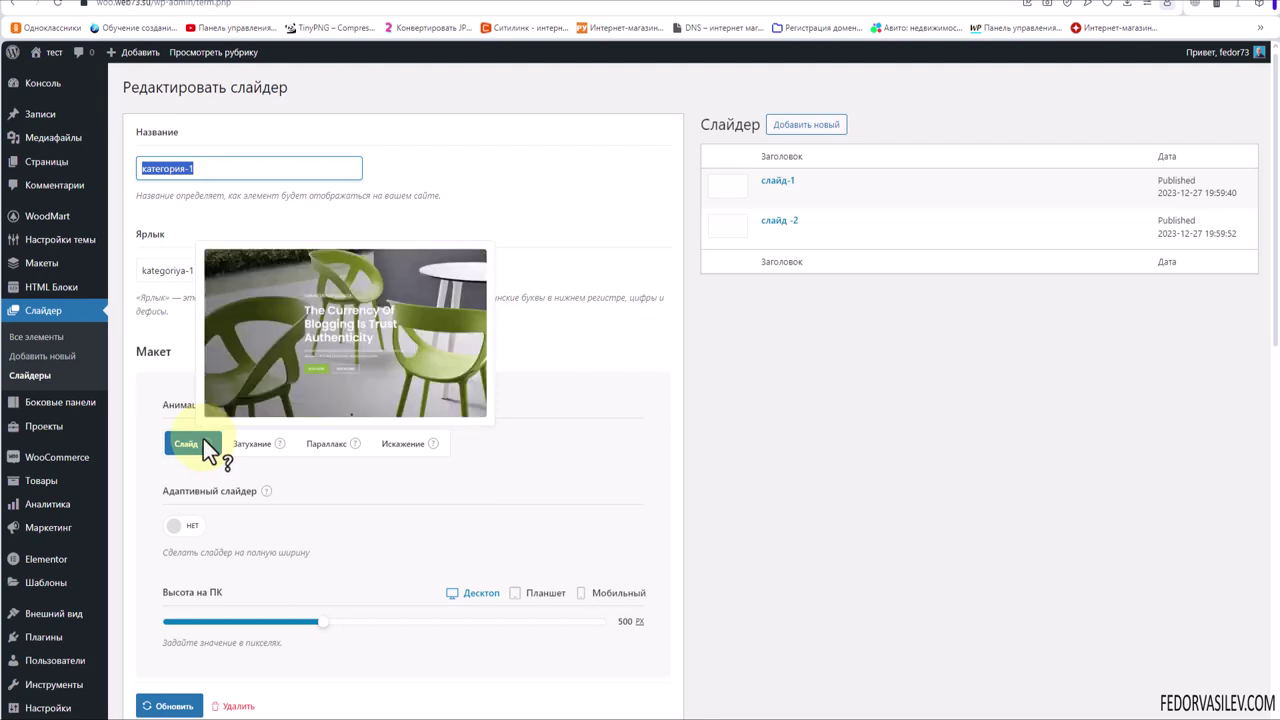
pyautogui.moveTo(282, 443)
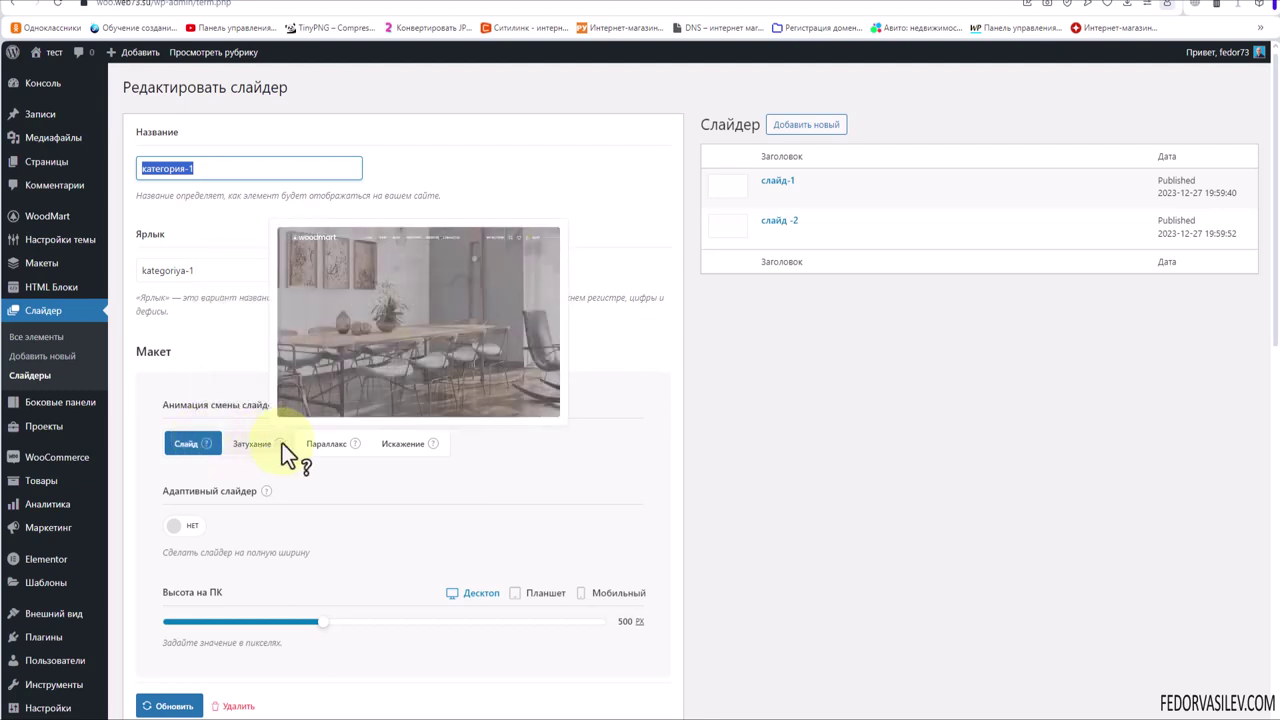
pyautogui.moveTo(353, 445)
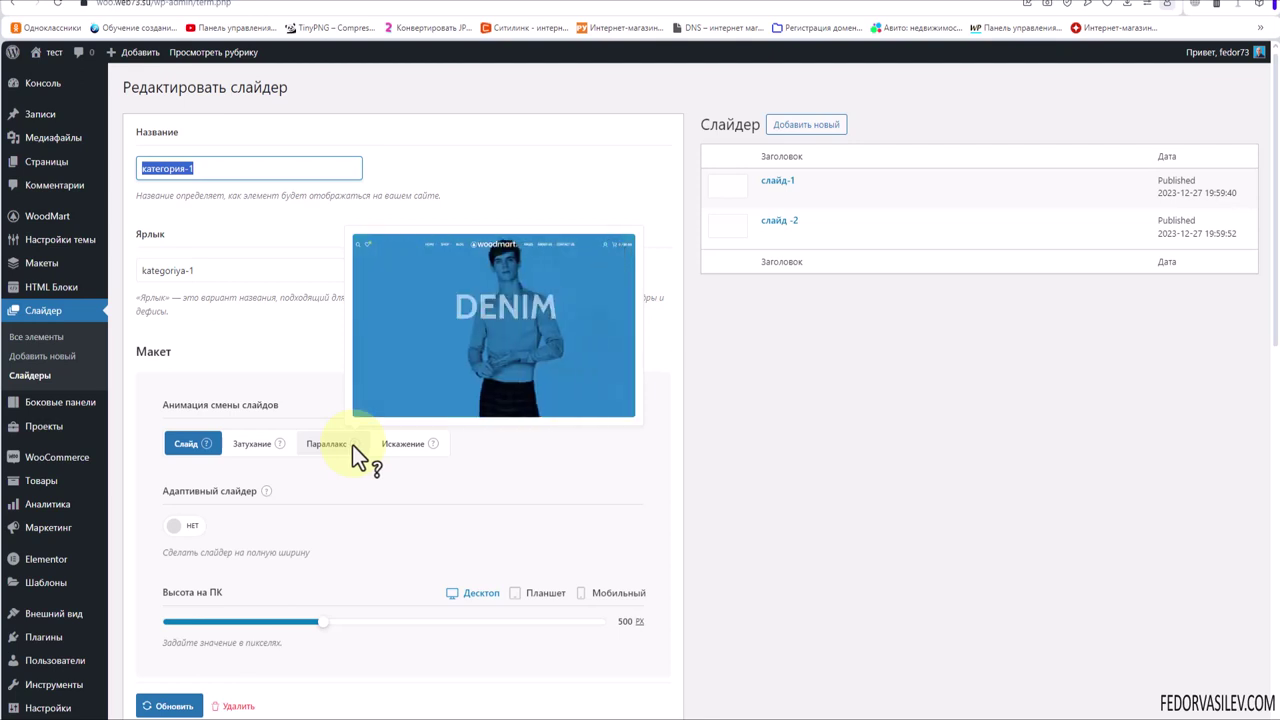
pyautogui.moveTo(431, 448)
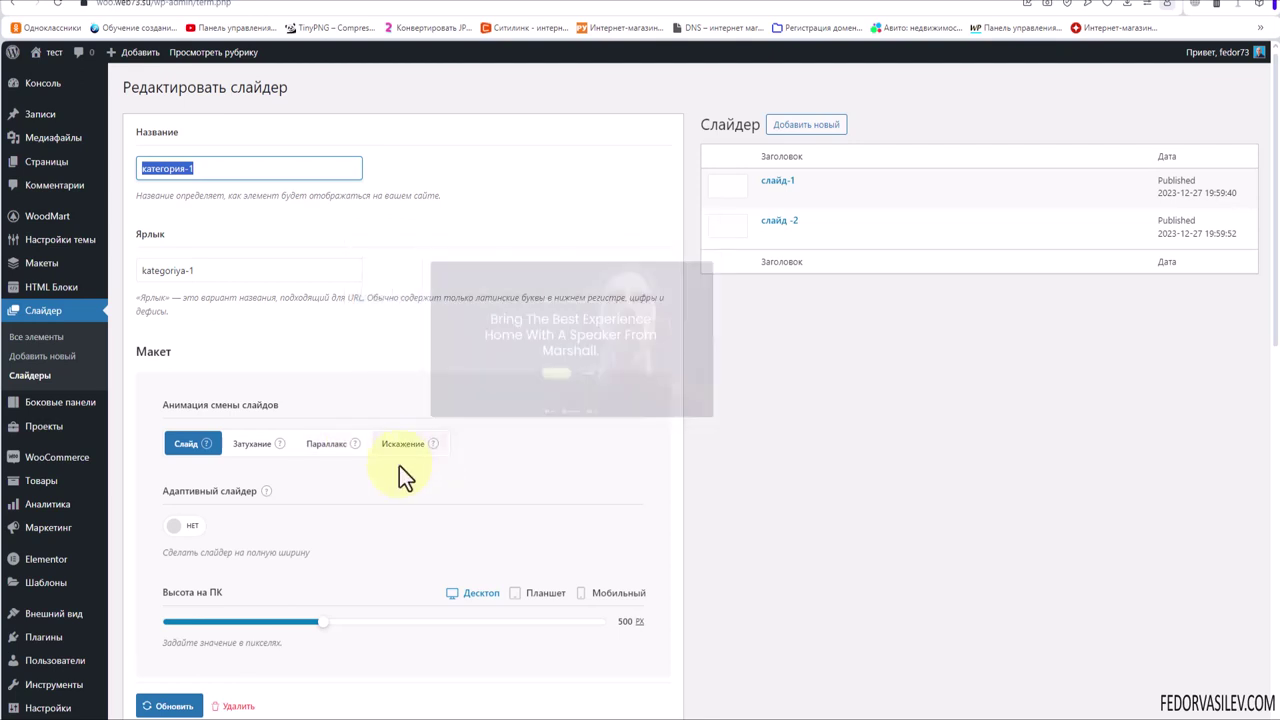
pyautogui.click(403, 446)
# Step: Preview the Адаптивный слайдер option and enable it to make the slider full width
pyautogui.scroll(-2, 560, 465)
pyautogui.moveTo(268, 356)
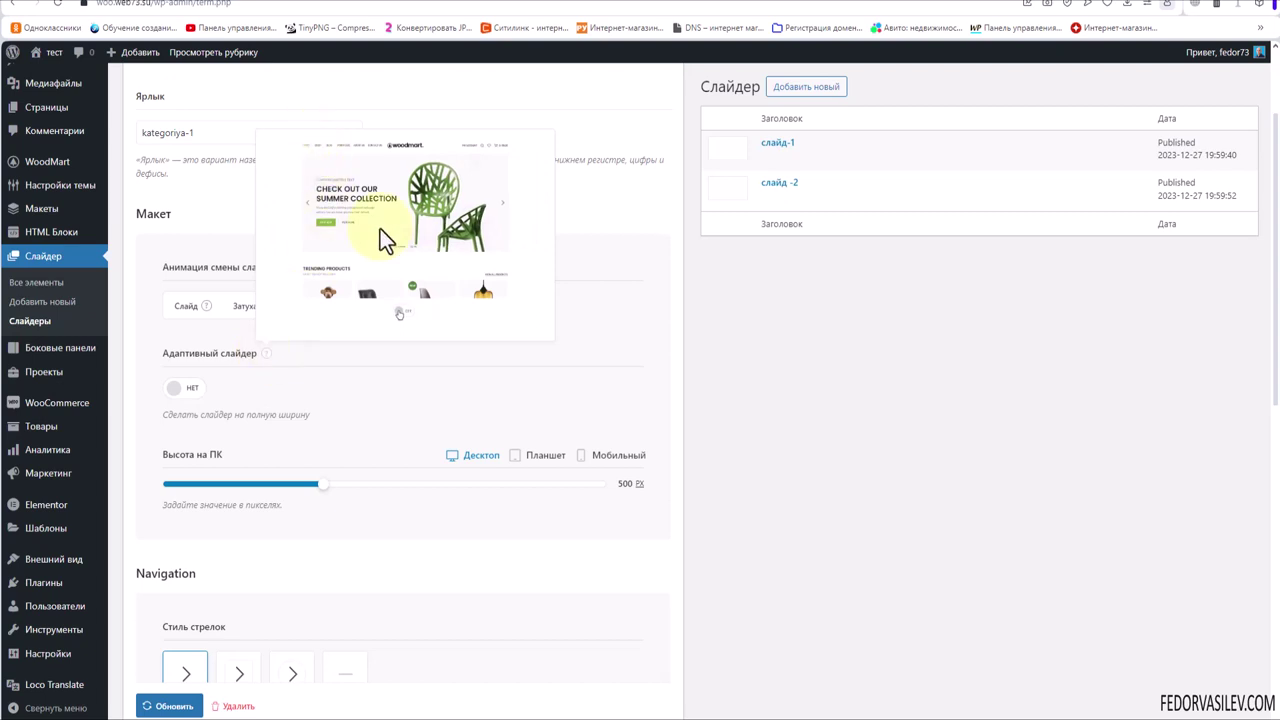
pyautogui.click(186, 390)
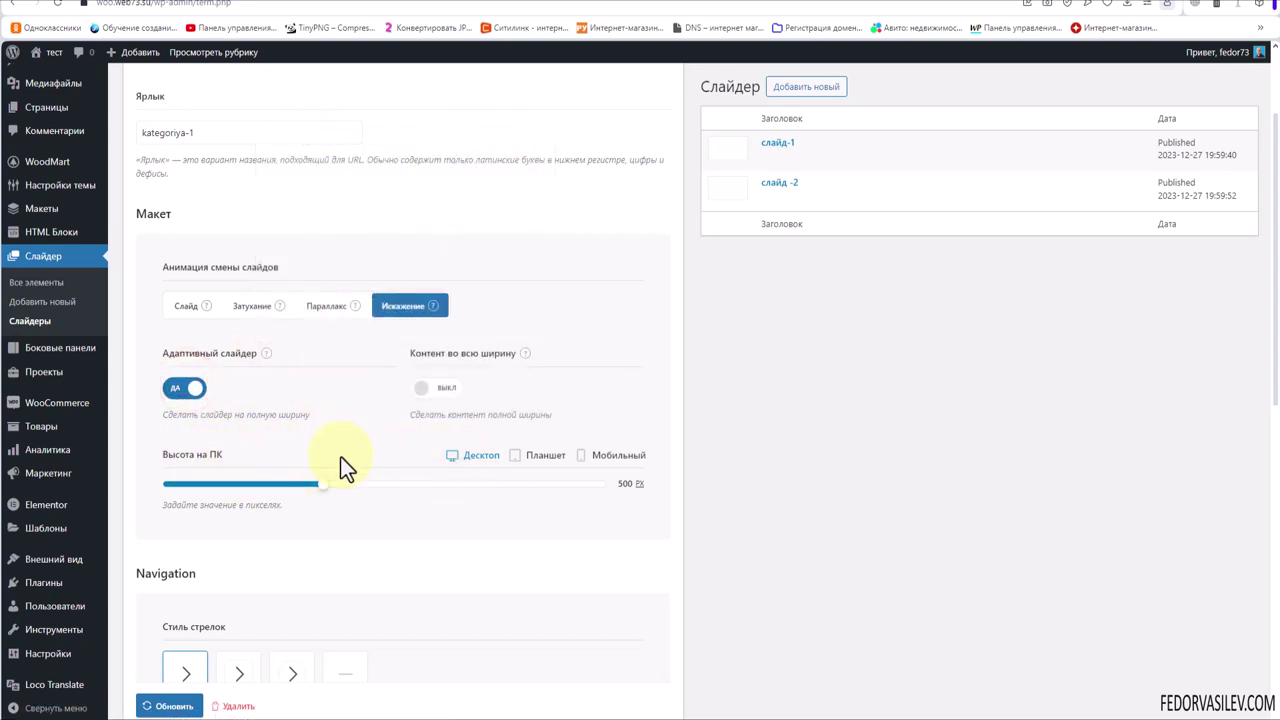
# Step: Examine the slider height settings for tablet, mobile and desktop and the effect of the Контент во всю ширину option
pyautogui.click(530, 458)
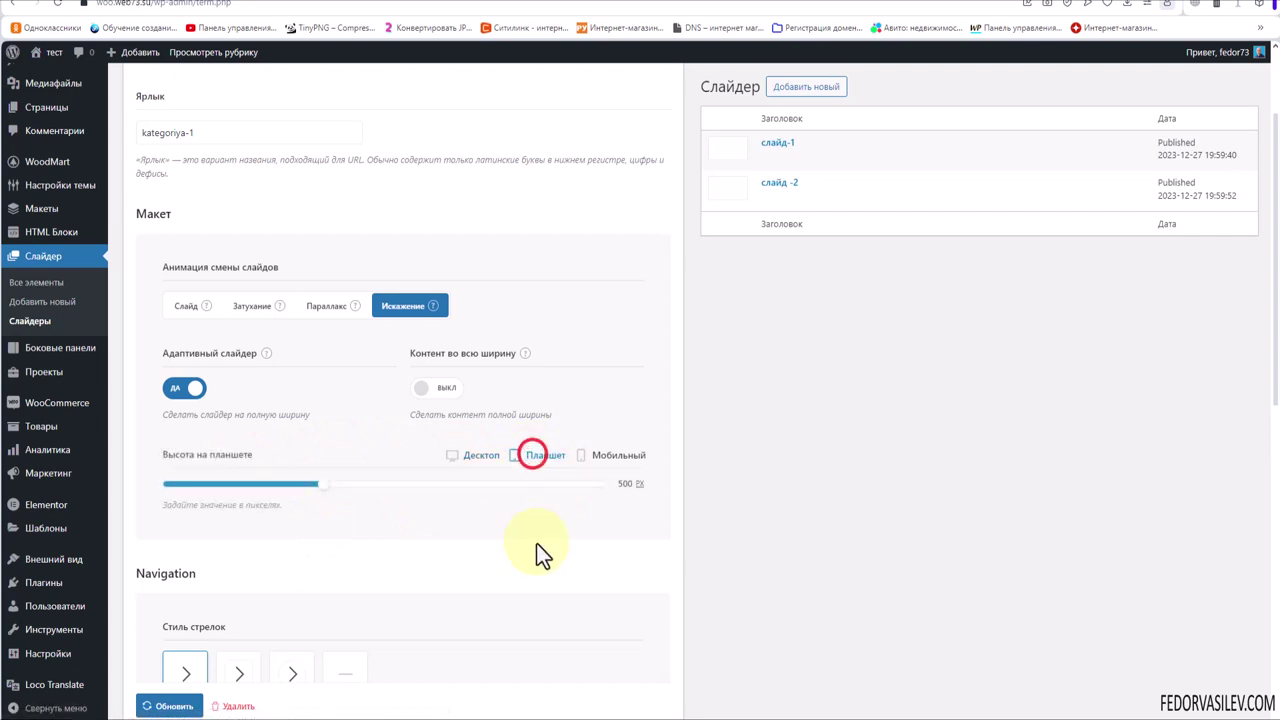
pyautogui.click(593, 457)
pyautogui.click(480, 462)
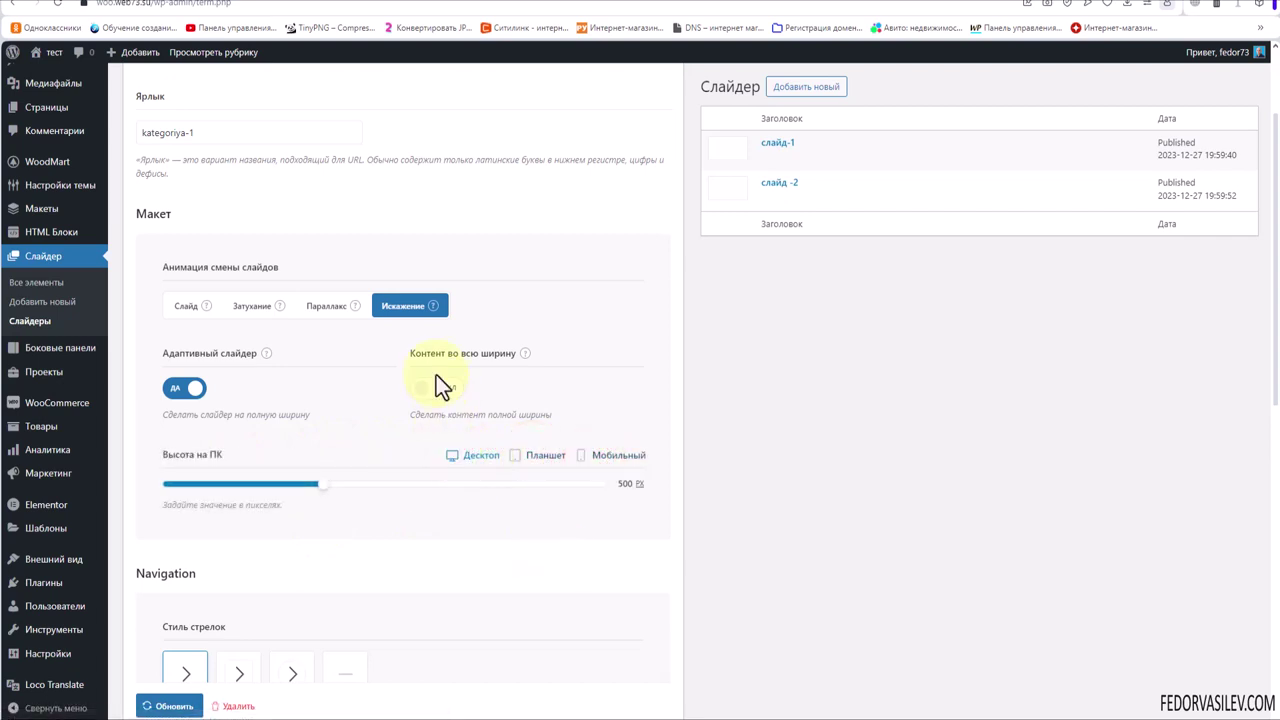
pyautogui.moveTo(524, 356)
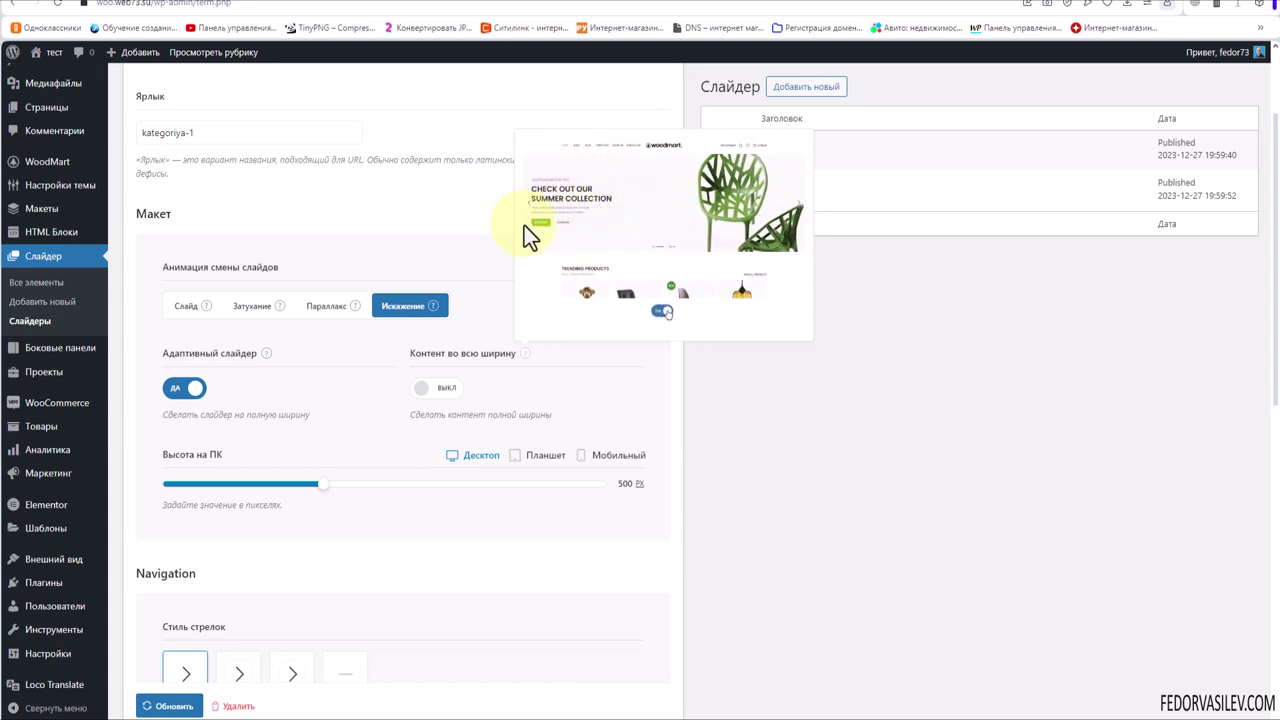
pyautogui.click(424, 389)
pyautogui.click(426, 390)
# Step: Set the slider's navigation arrow style to the third variant
pyautogui.scroll(-2, 457, 471)
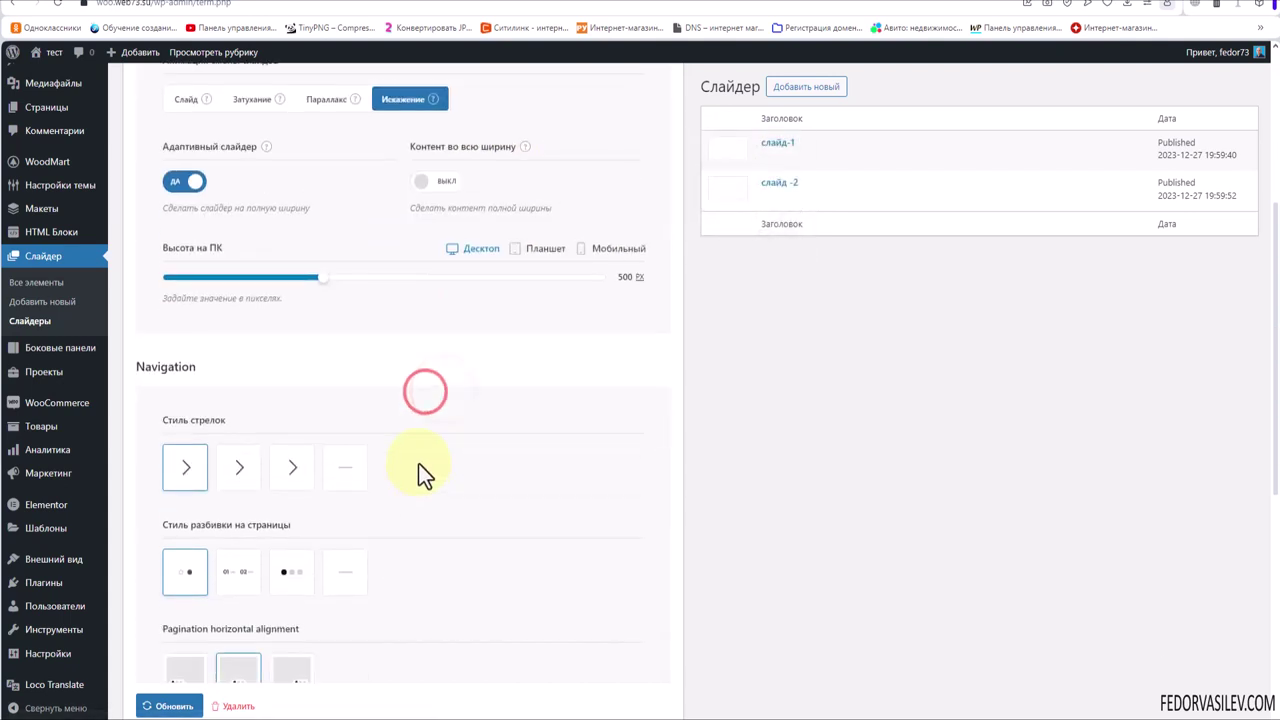
pyautogui.scroll(-1, 205, 355)
pyautogui.click(240, 330)
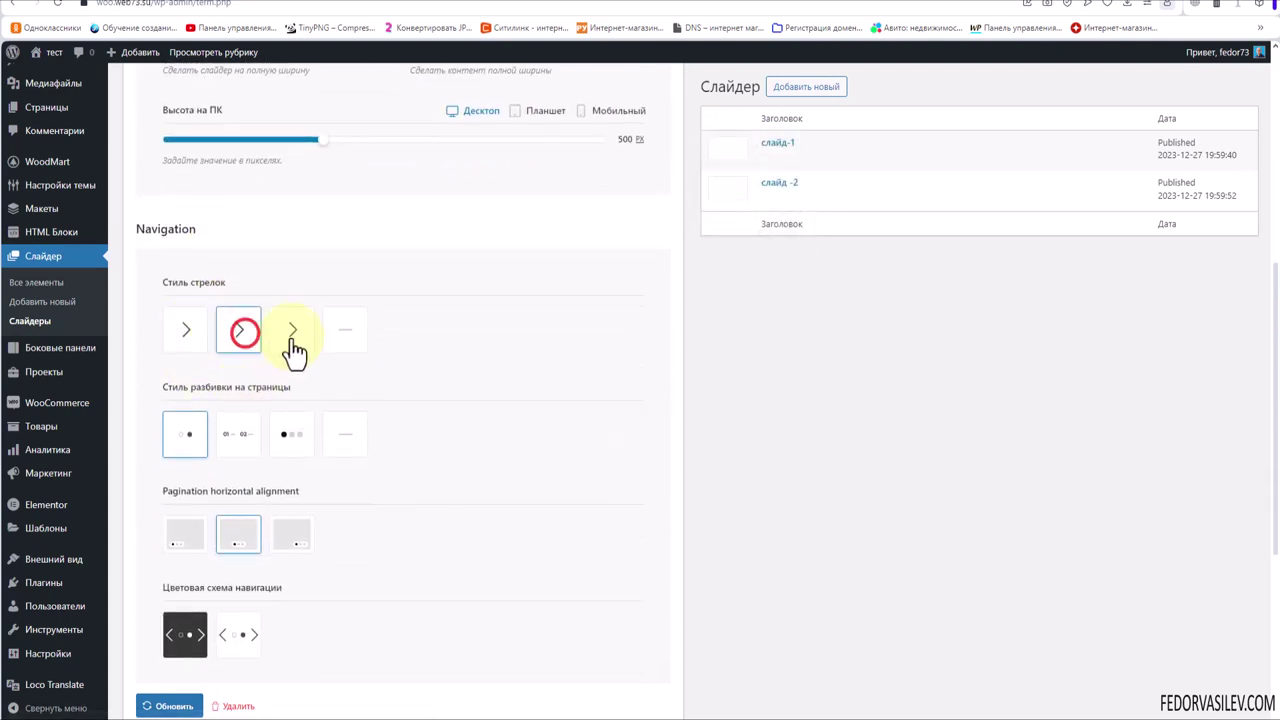
pyautogui.click(292, 332)
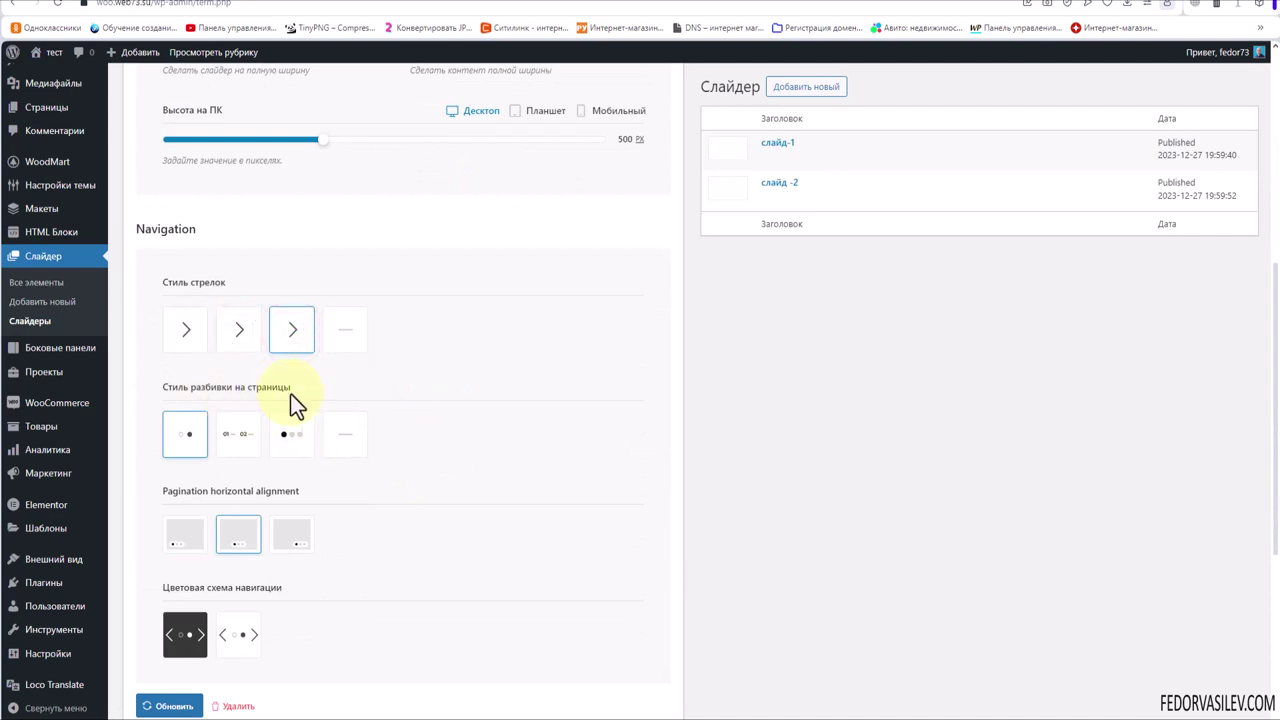
# Step: Try other pagination styles and horizontal alignments, returning to the first style and centre alignment
pyautogui.moveTo(290, 391); pyautogui.dragTo(233, 392)
pyautogui.click(287, 433)
pyautogui.click(184, 437)
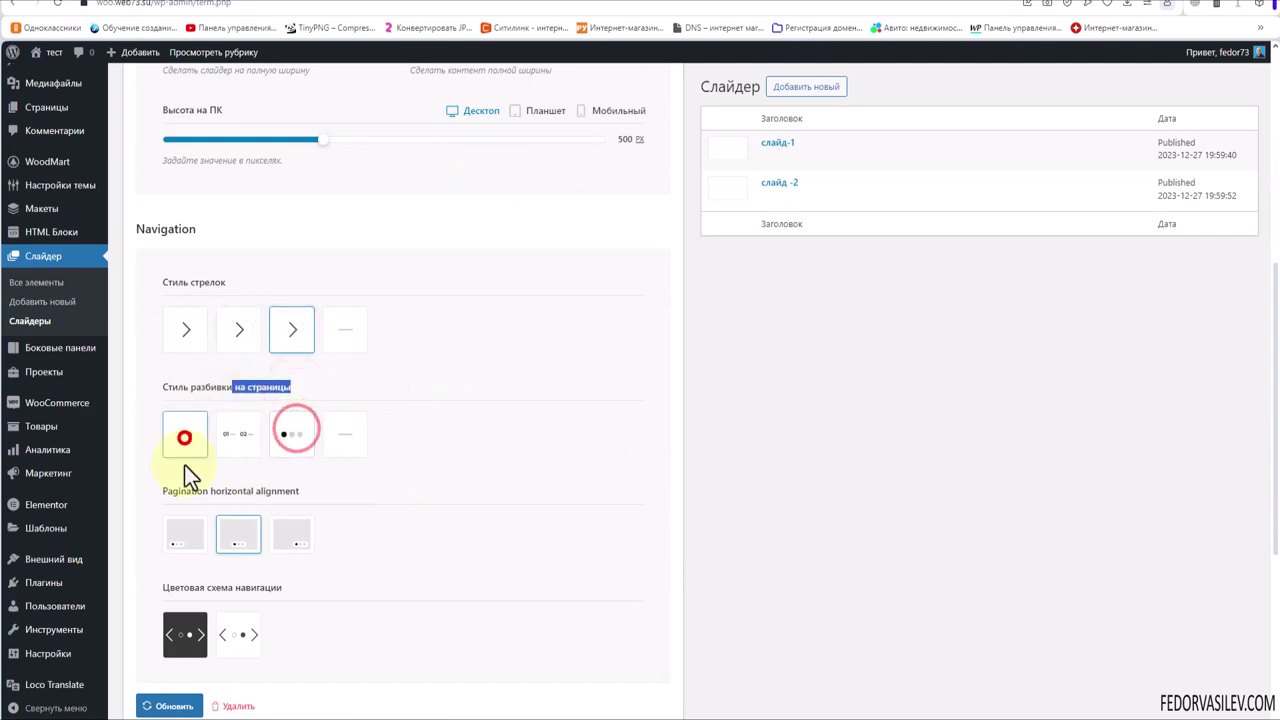
pyautogui.scroll(-2, 474, 491)
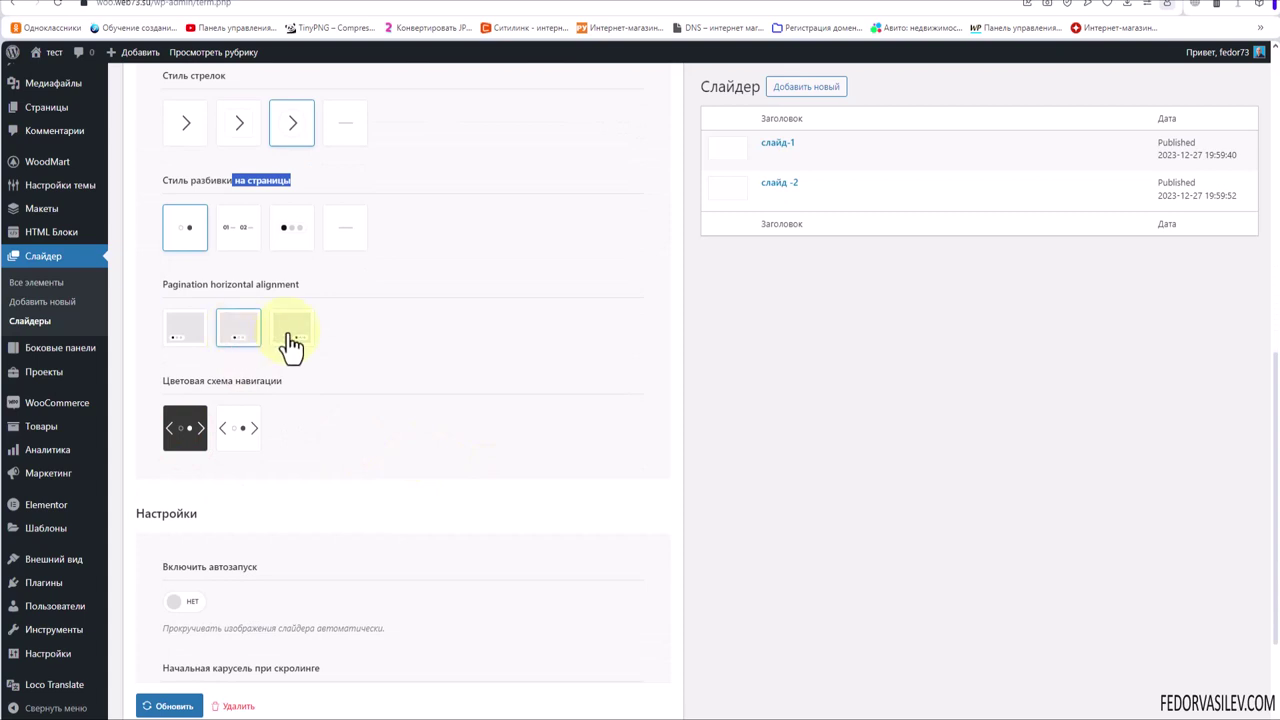
pyautogui.click(286, 329)
pyautogui.click(237, 329)
pyautogui.click(177, 332)
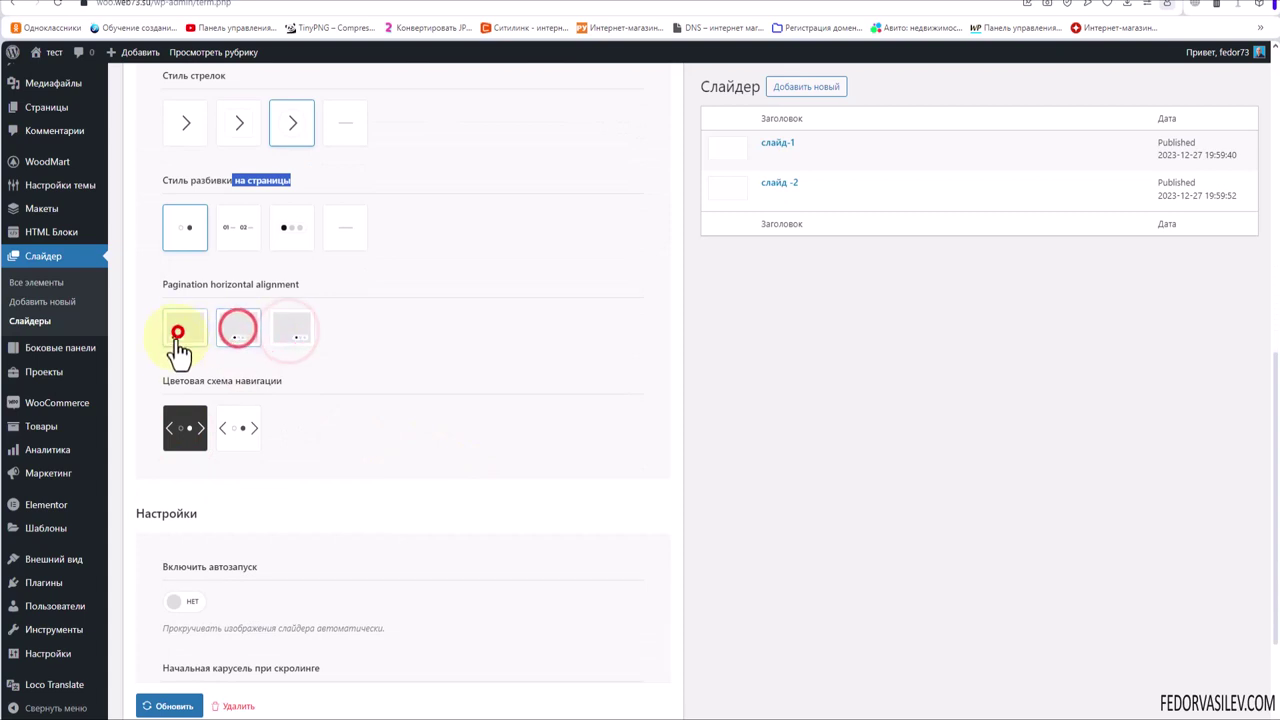
pyautogui.click(240, 330)
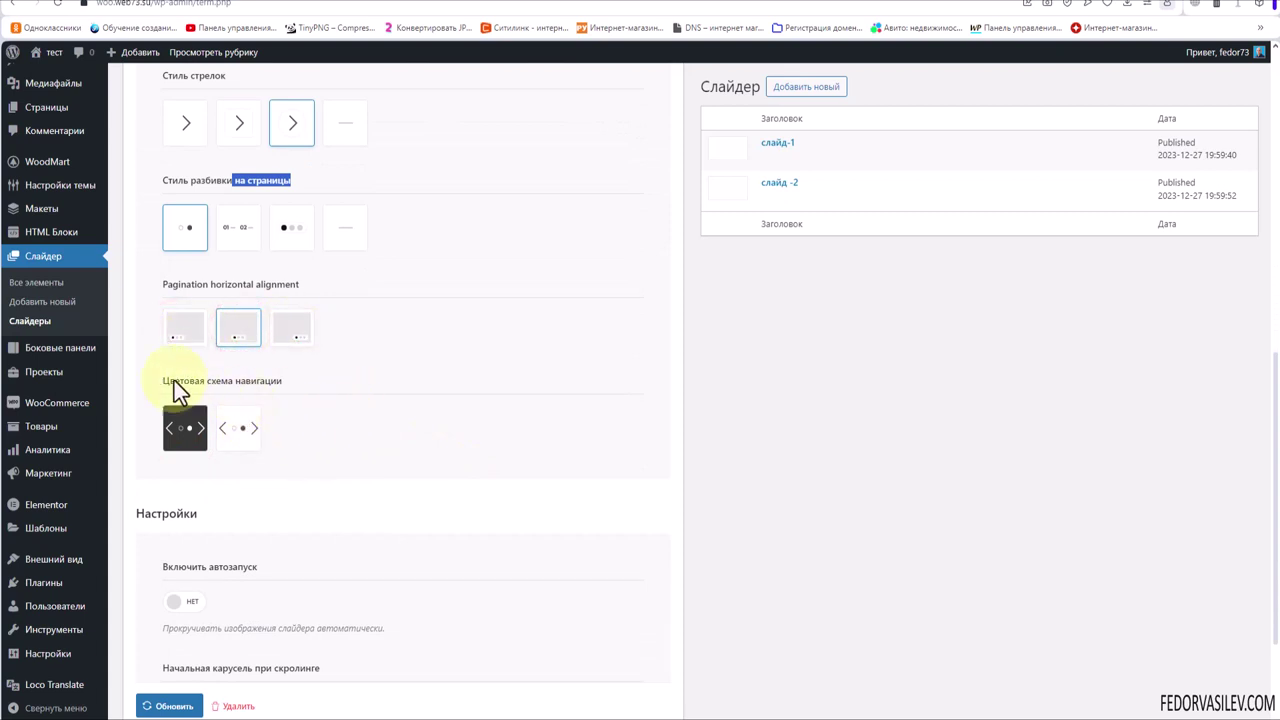
# Step: Enable Включить автозапуск so the slider scrolls its images automatically
pyautogui.scroll(-2, 389, 434)
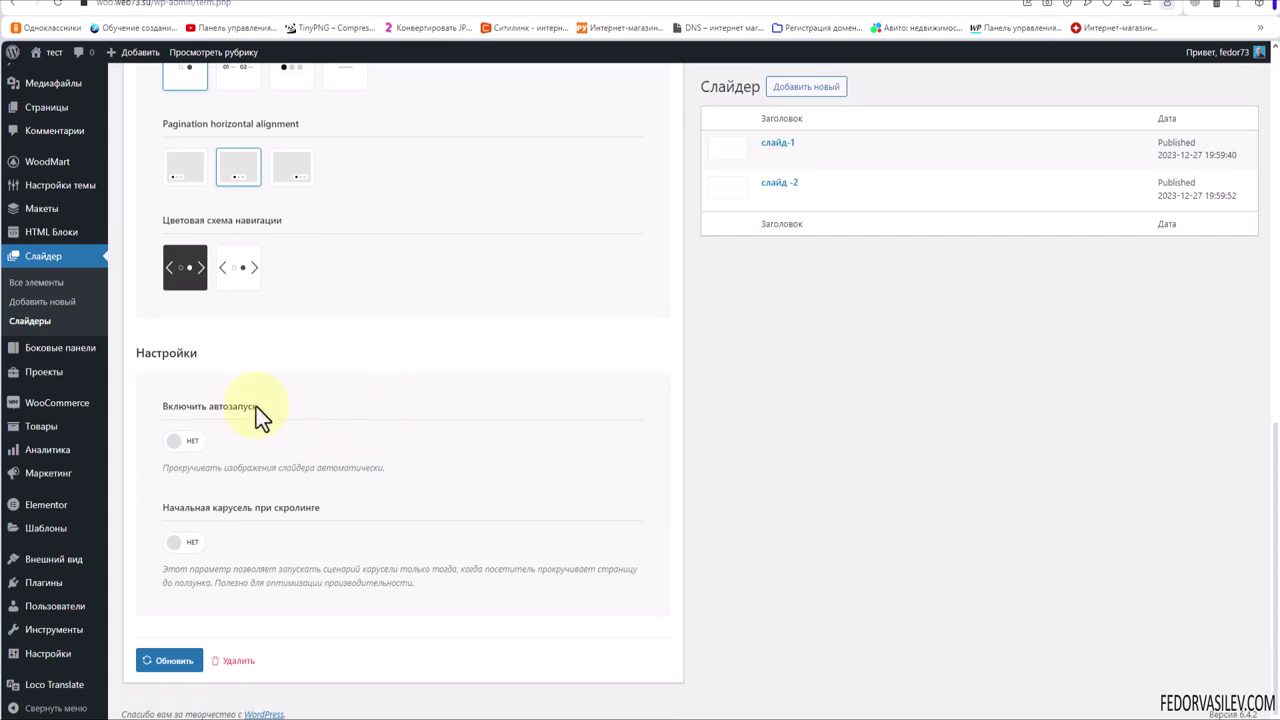
pyautogui.click(186, 441)
pyautogui.moveTo(178, 508); pyautogui.dragTo(314, 512)
pyautogui.scroll(-1, 400, 450)
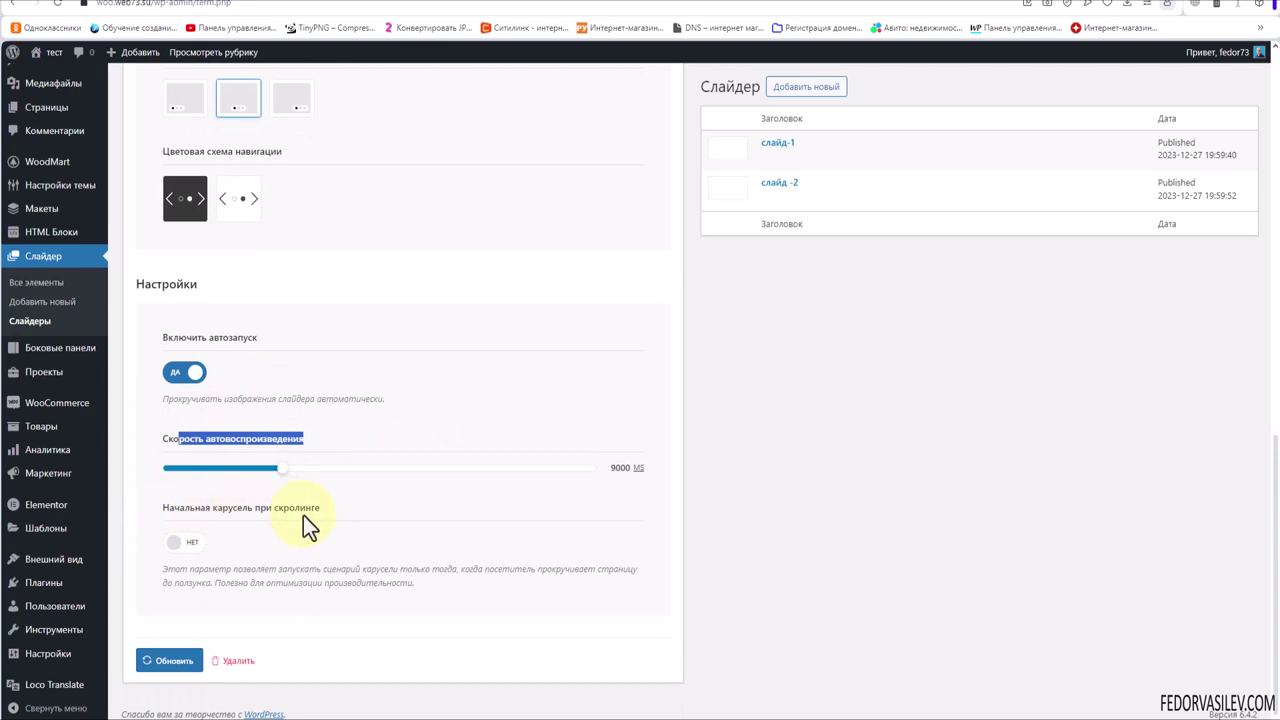
# Step: Try the Начальная карусель при скролинге option, read its description and switch it off again
pyautogui.click(174, 552)
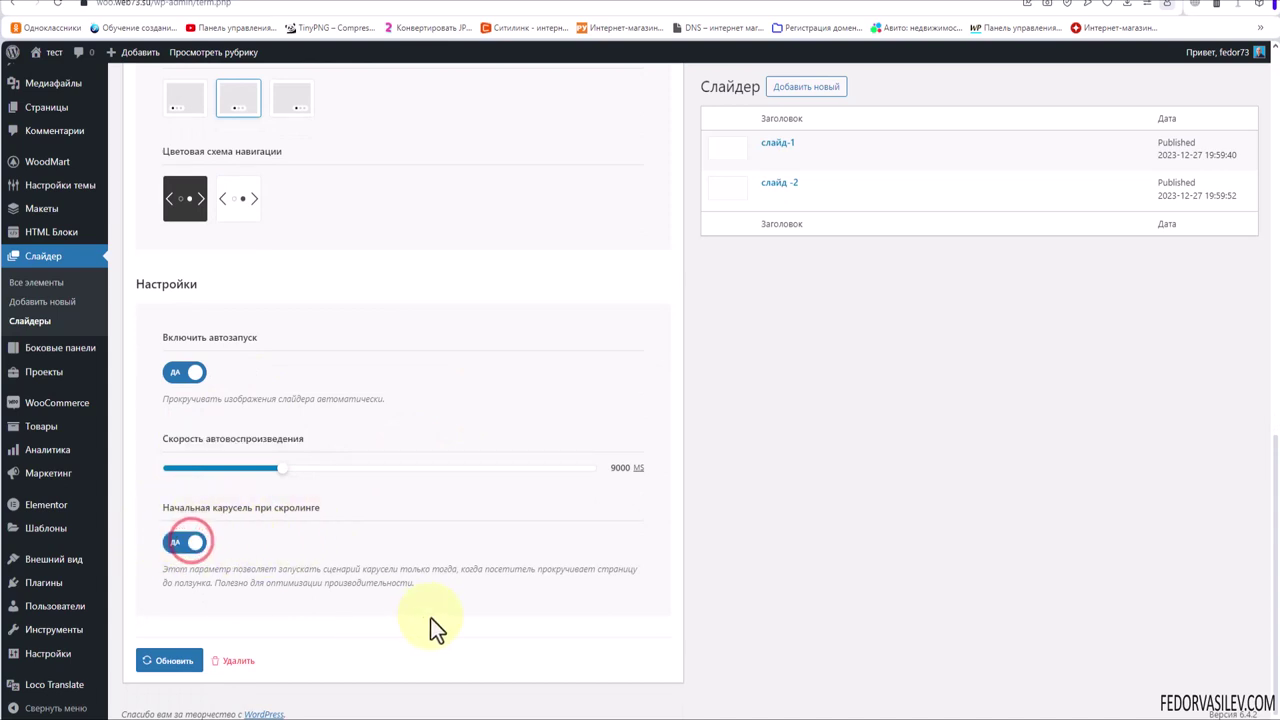
pyautogui.moveTo(422, 587); pyautogui.dragTo(209, 586)
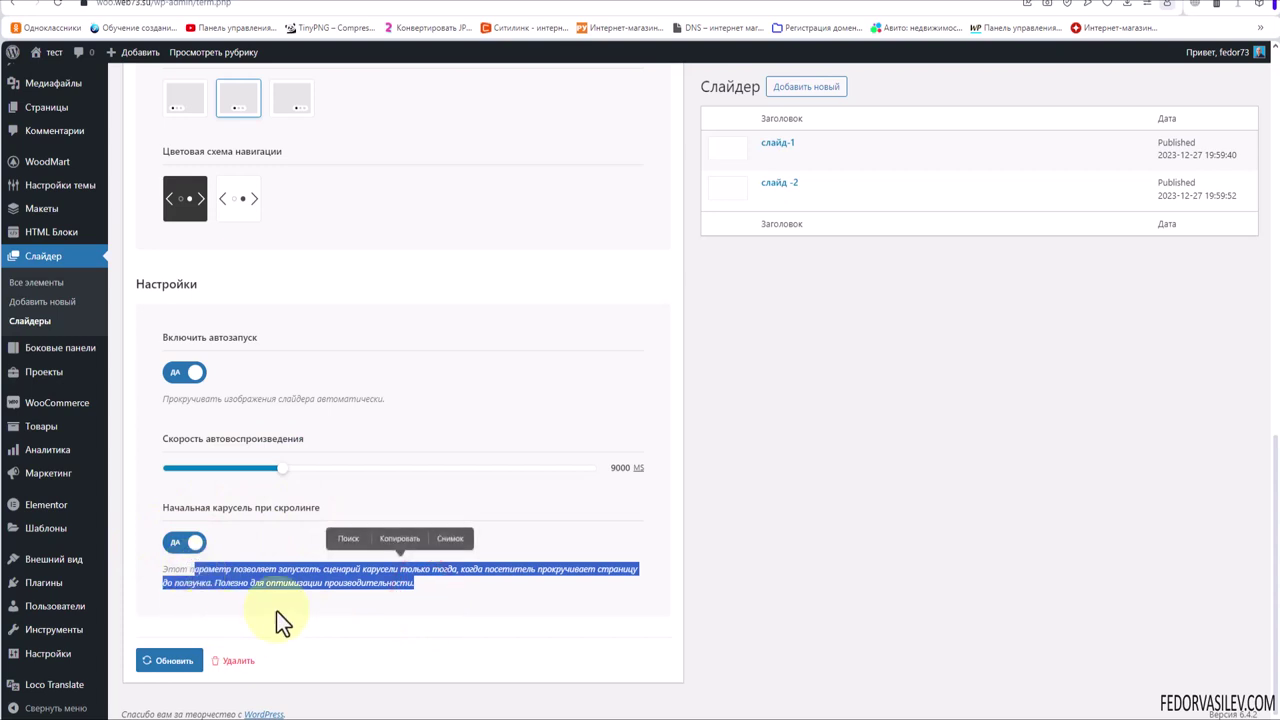
pyautogui.click(521, 514)
pyautogui.scroll(1, 374, 536)
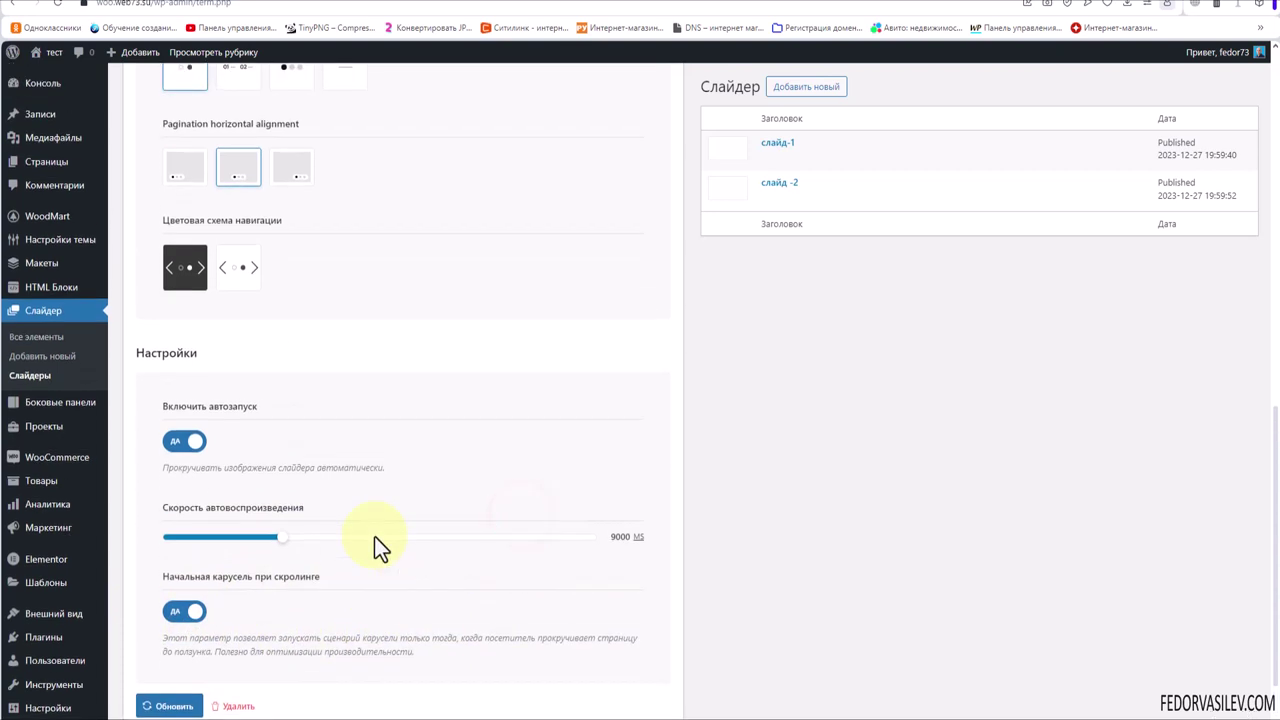
pyautogui.scroll(-1, 330, 550)
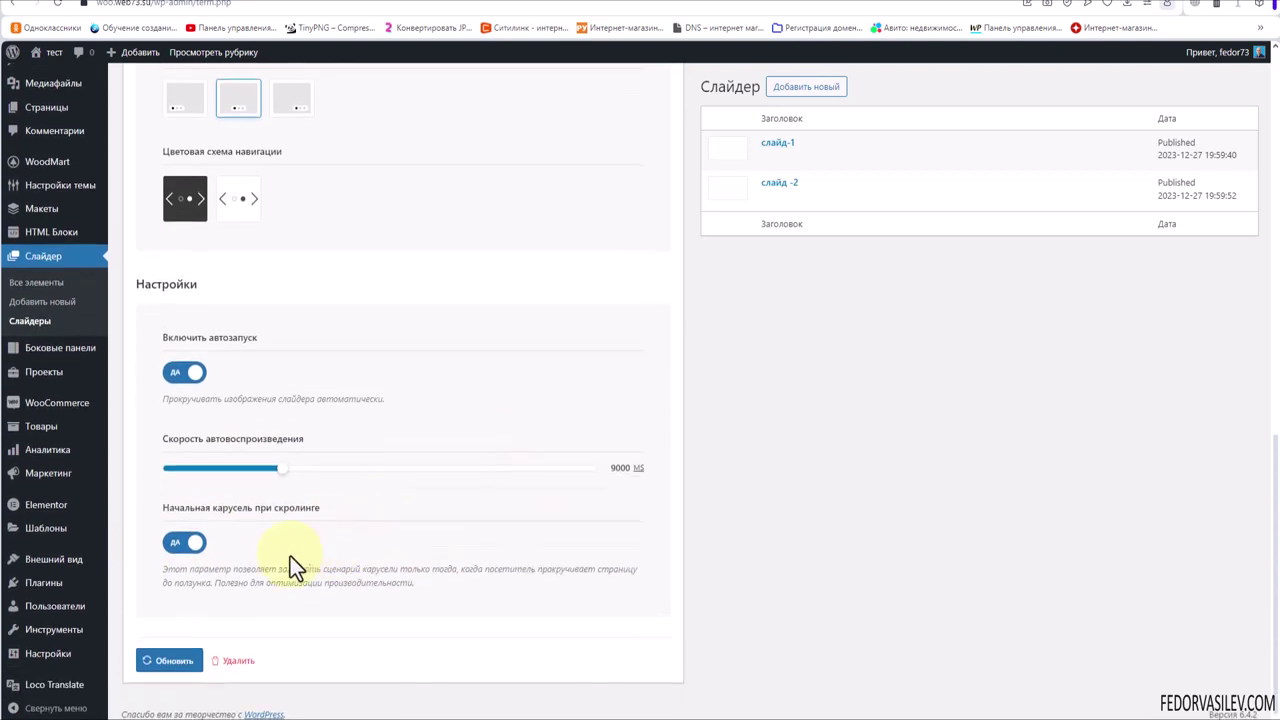
pyautogui.click(185, 543)
# Step: Look over the settings of the slider категория-1 once more and save them
pyautogui.scroll(10, 691, 271)
pyautogui.scroll(-10, 209, 192)
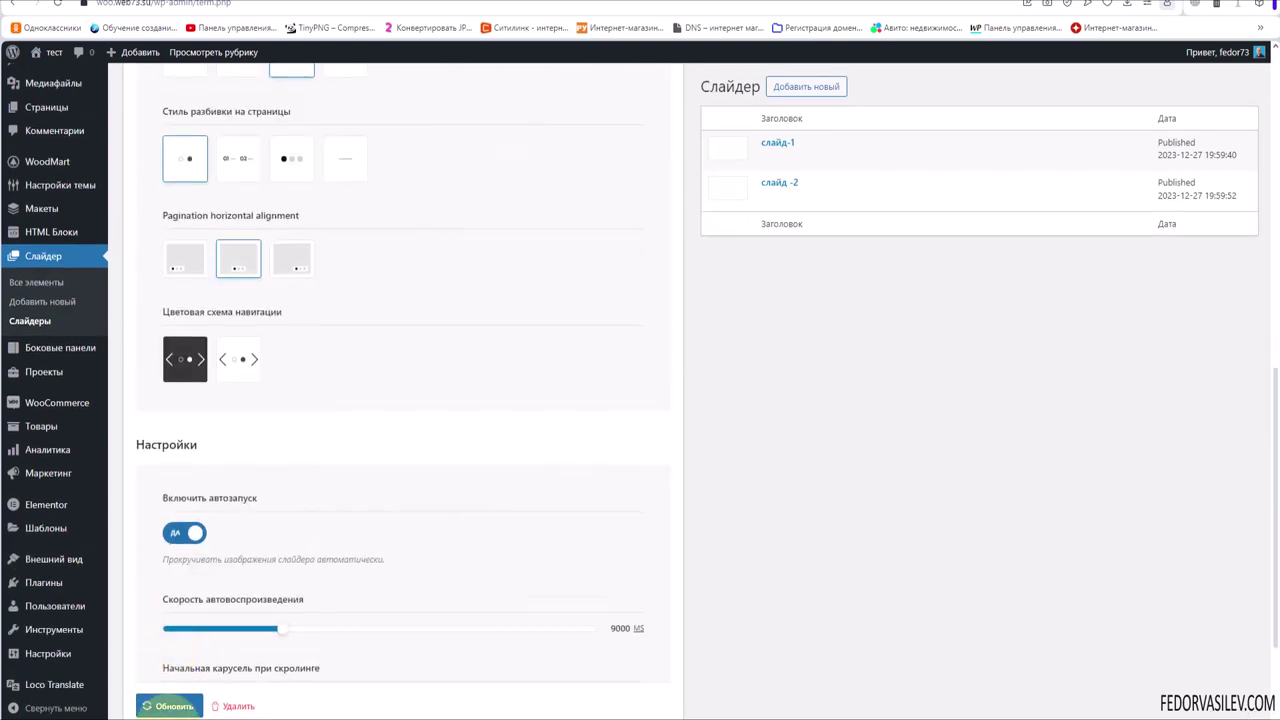
pyautogui.click(175, 703)
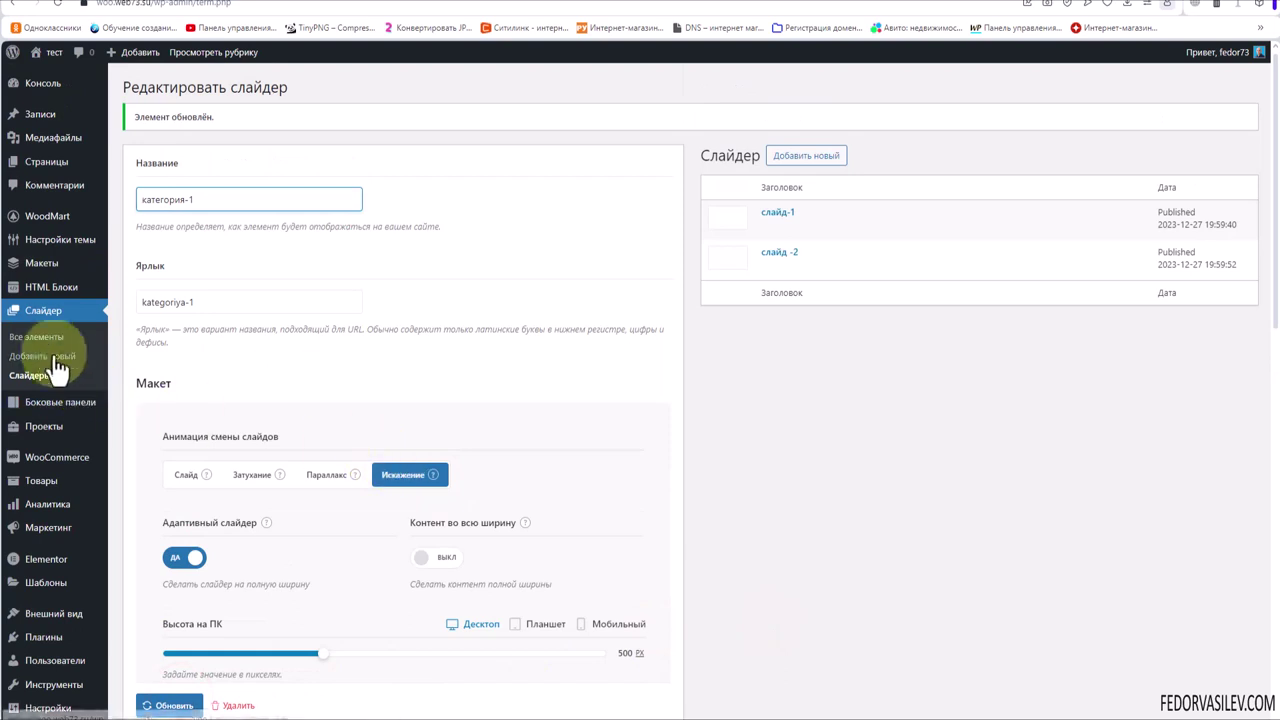
# Step: Open слайд-1 for editing from the slide list and collapse its Произвольные поля section to reach the slide settings
pyautogui.click(42, 338)
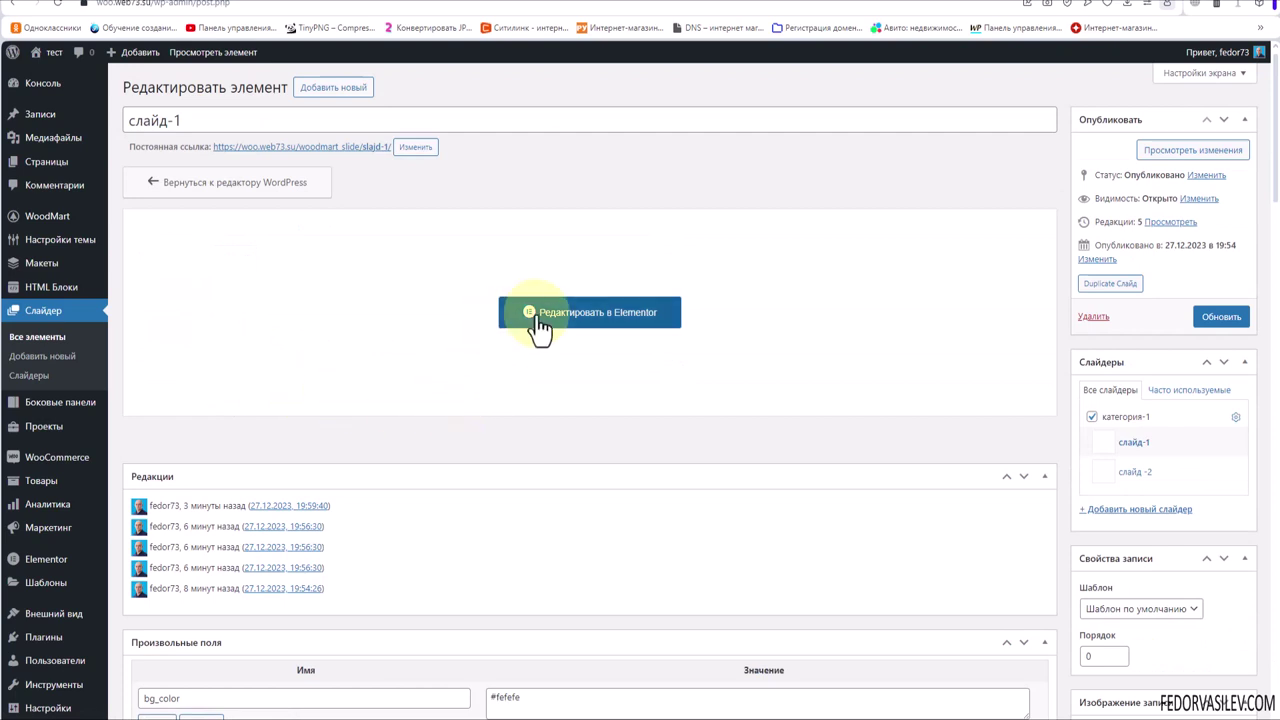
pyautogui.scroll(-3, 766, 338)
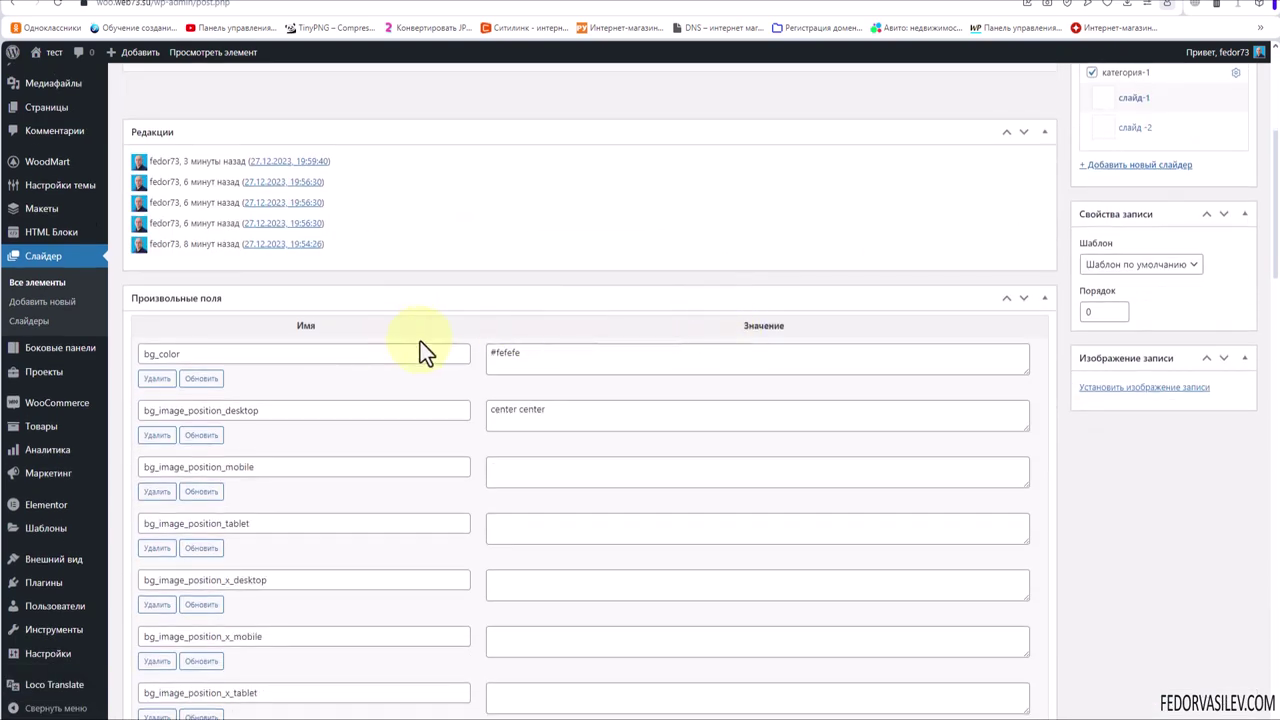
pyautogui.click(339, 296)
pyautogui.scroll(-2, 562, 396)
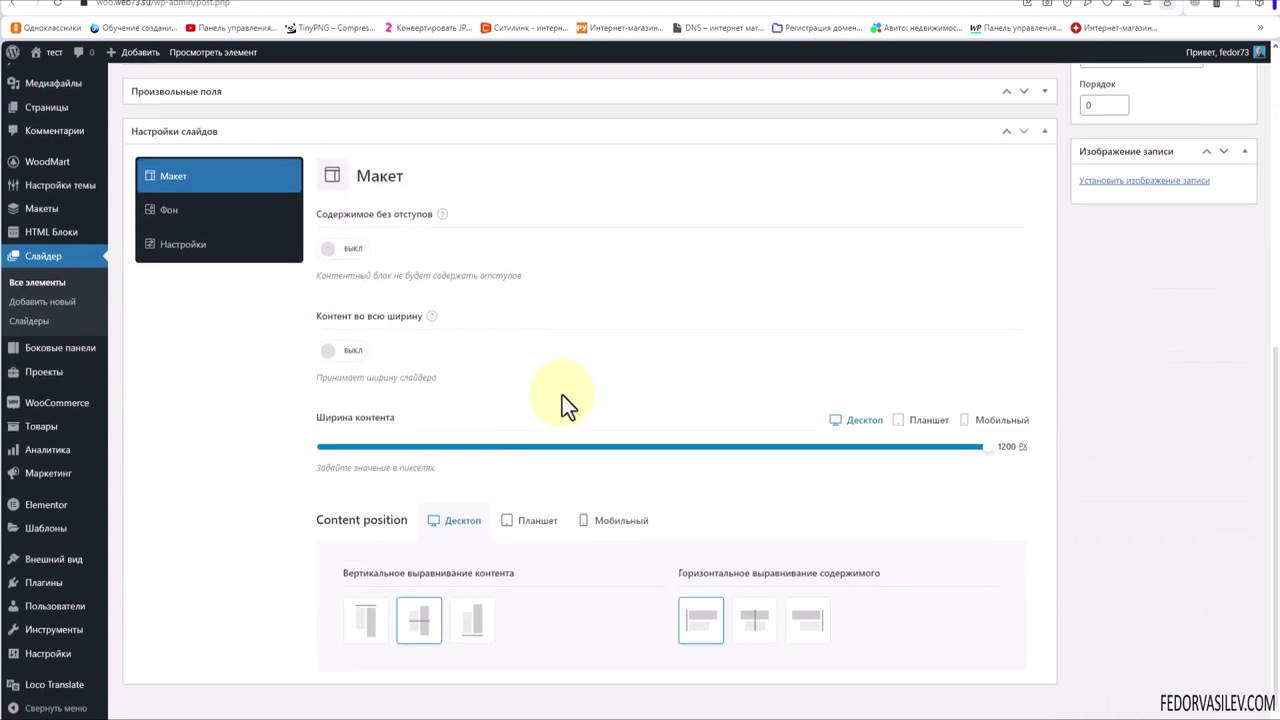
# Step: Enable Содержимое без отступов in the layout settings of слайд-1 and view its preview
pyautogui.scroll(2, 562, 396)
pyautogui.scroll(-1, 445, 393)
pyautogui.moveTo(446, 349)
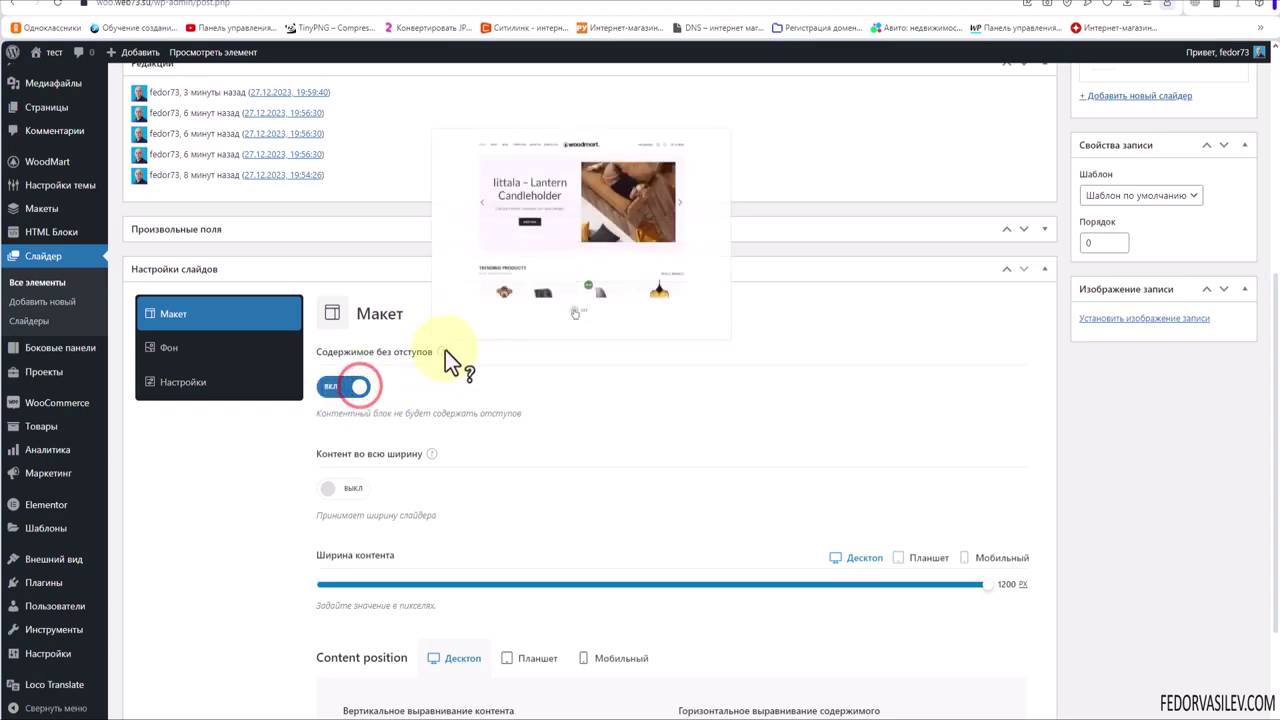
# Step: Check the content width settings for tablet, mobile and desktop, and enable Контент во всю ширину for слайд-1
pyautogui.moveTo(433, 457)
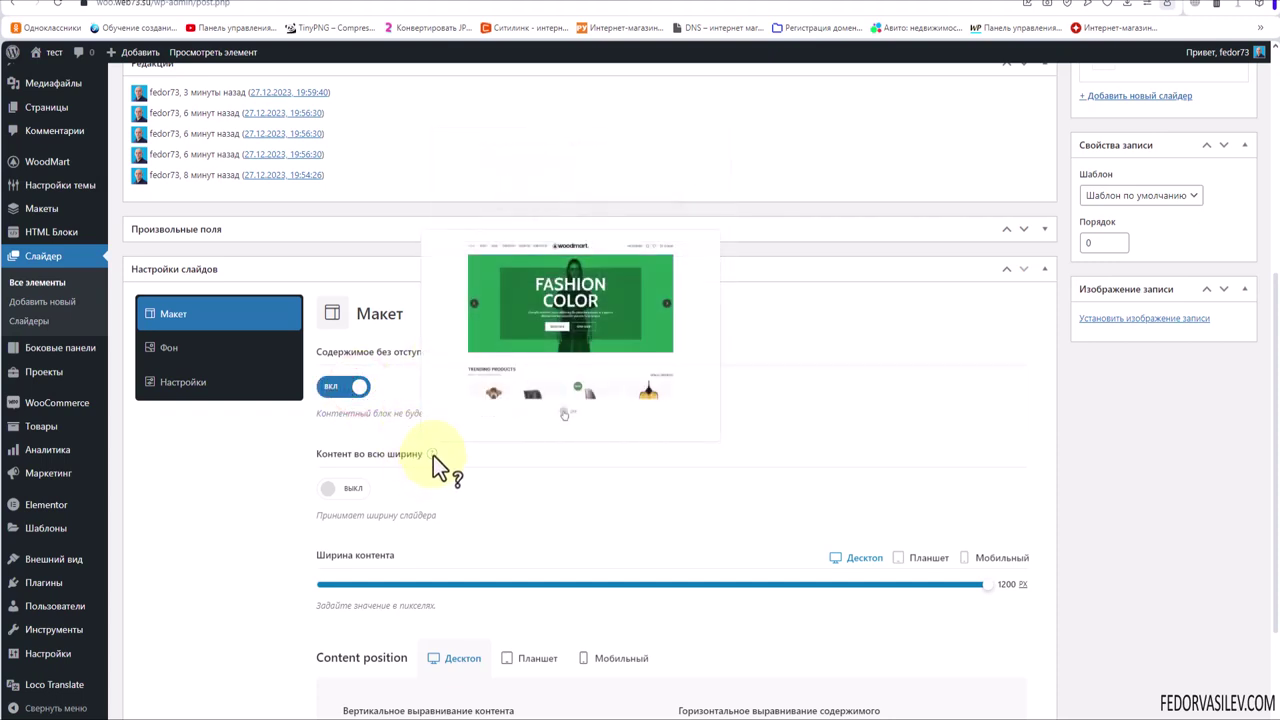
pyautogui.click(343, 488)
pyautogui.click(357, 480)
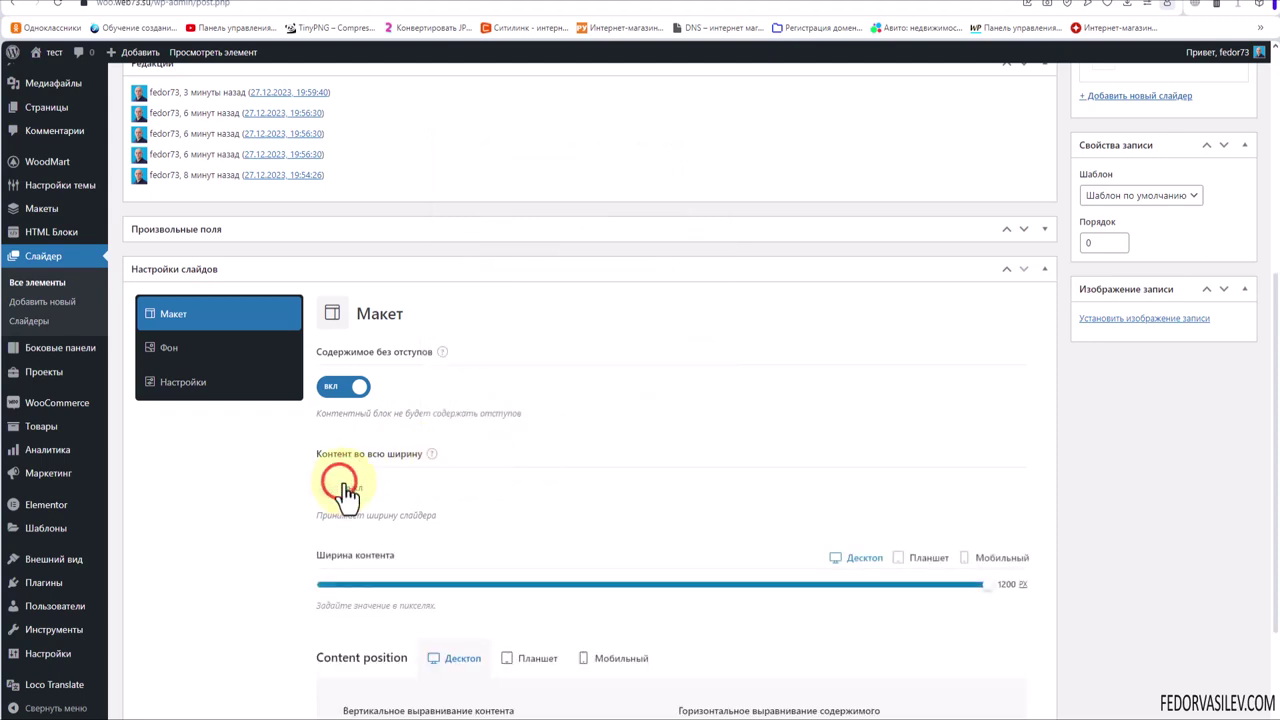
pyautogui.click(929, 558)
pyautogui.click(992, 557)
pyautogui.click(862, 562)
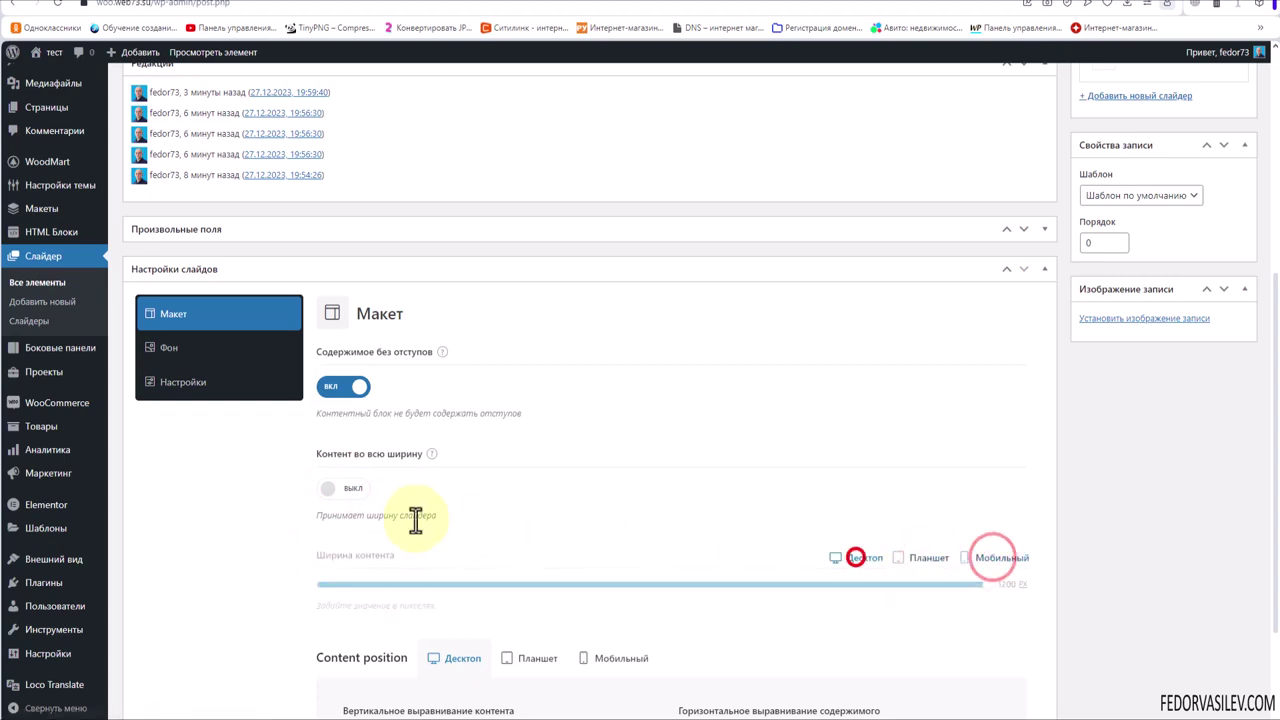
pyautogui.click(357, 490)
pyautogui.scroll(-1, 548, 450)
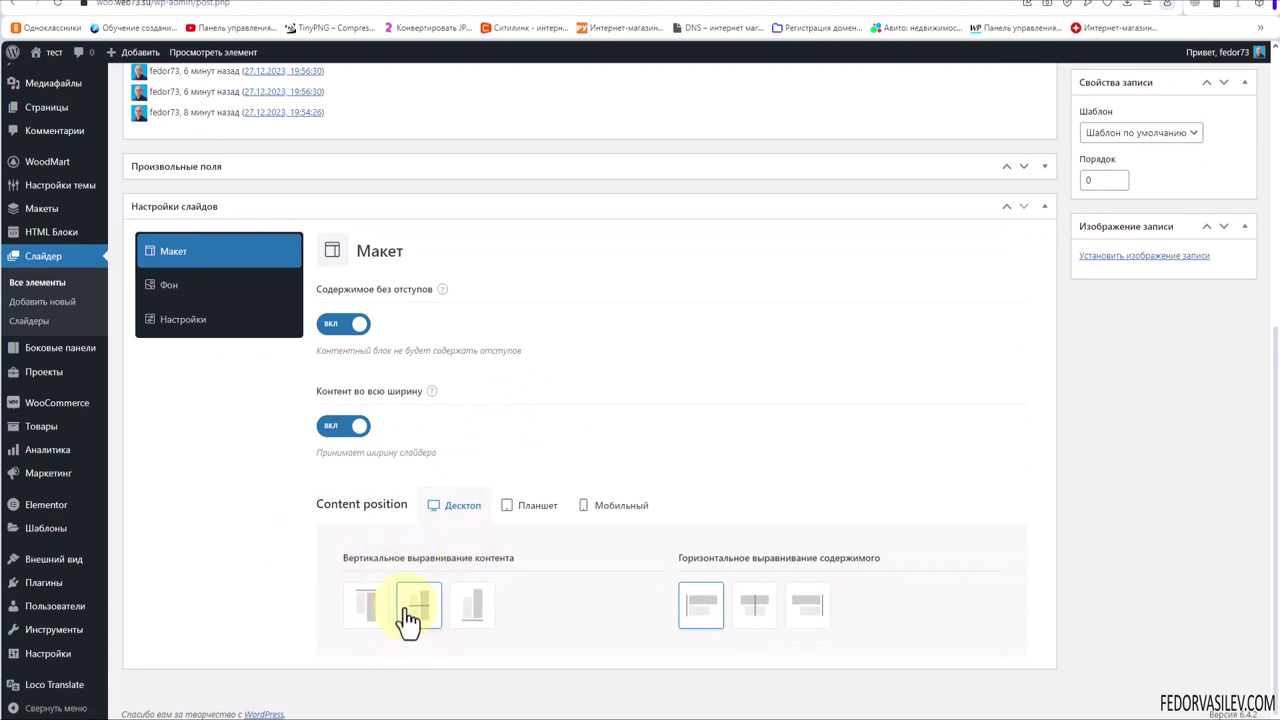
# Step: Try the vertical content alignment options of слайд-1, return to centre, and view the tablet and mobile content positions
pyautogui.click(486, 600)
pyautogui.click(418, 605)
pyautogui.click(357, 604)
pyautogui.click(416, 601)
pyautogui.click(530, 506)
pyautogui.click(620, 505)
pyautogui.click(455, 507)
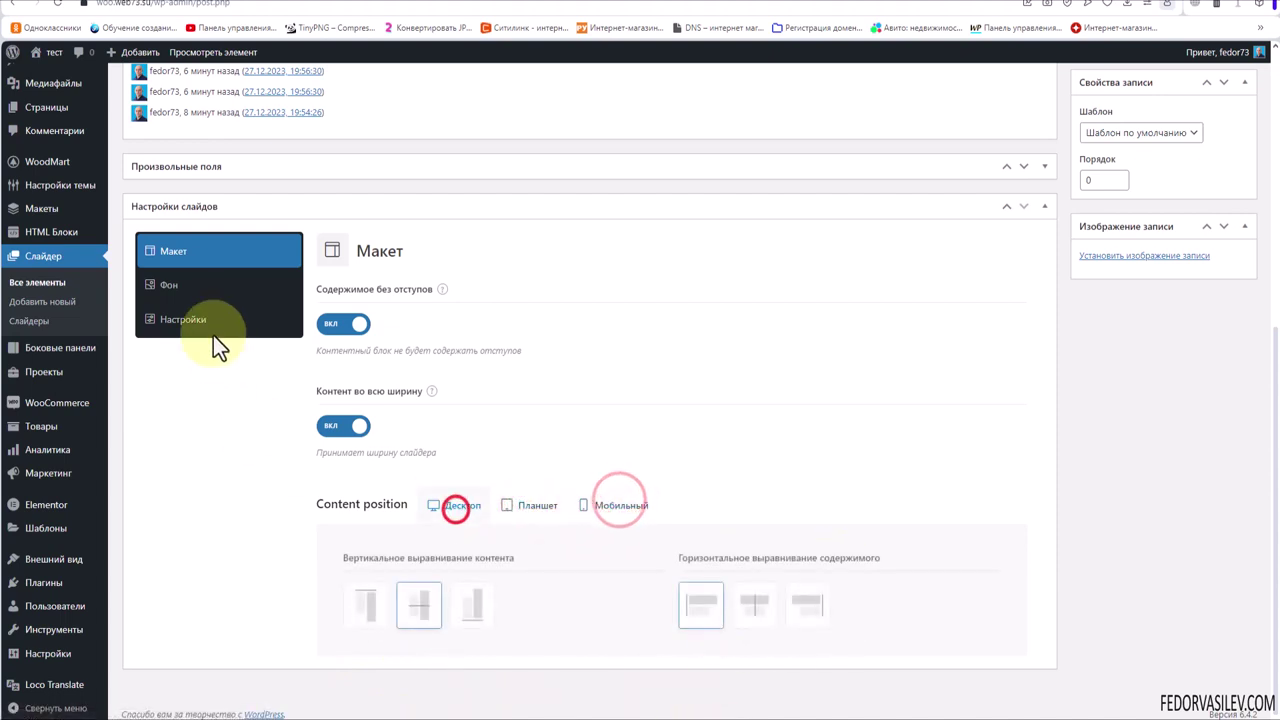
# Step: Examine the background settings of слайд-1: colour, background size options, and the image settings for desktop, tablet and mobile
pyautogui.click(168, 287)
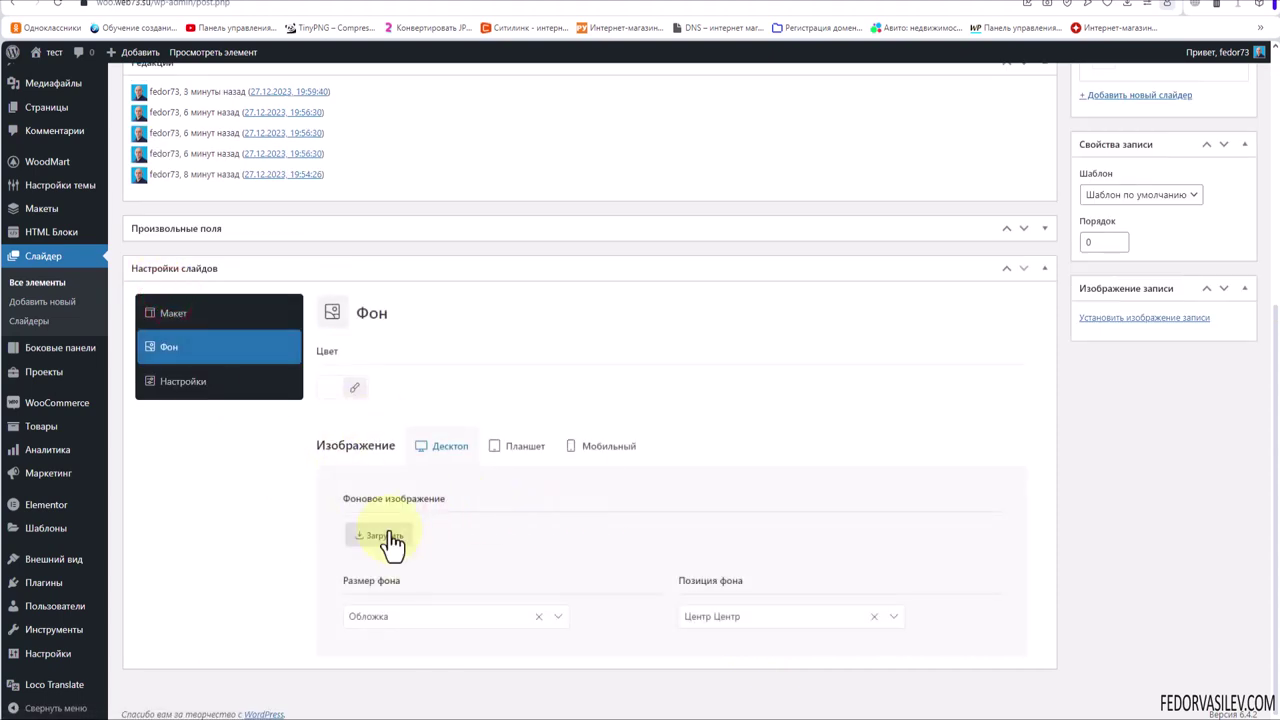
pyautogui.click(406, 625)
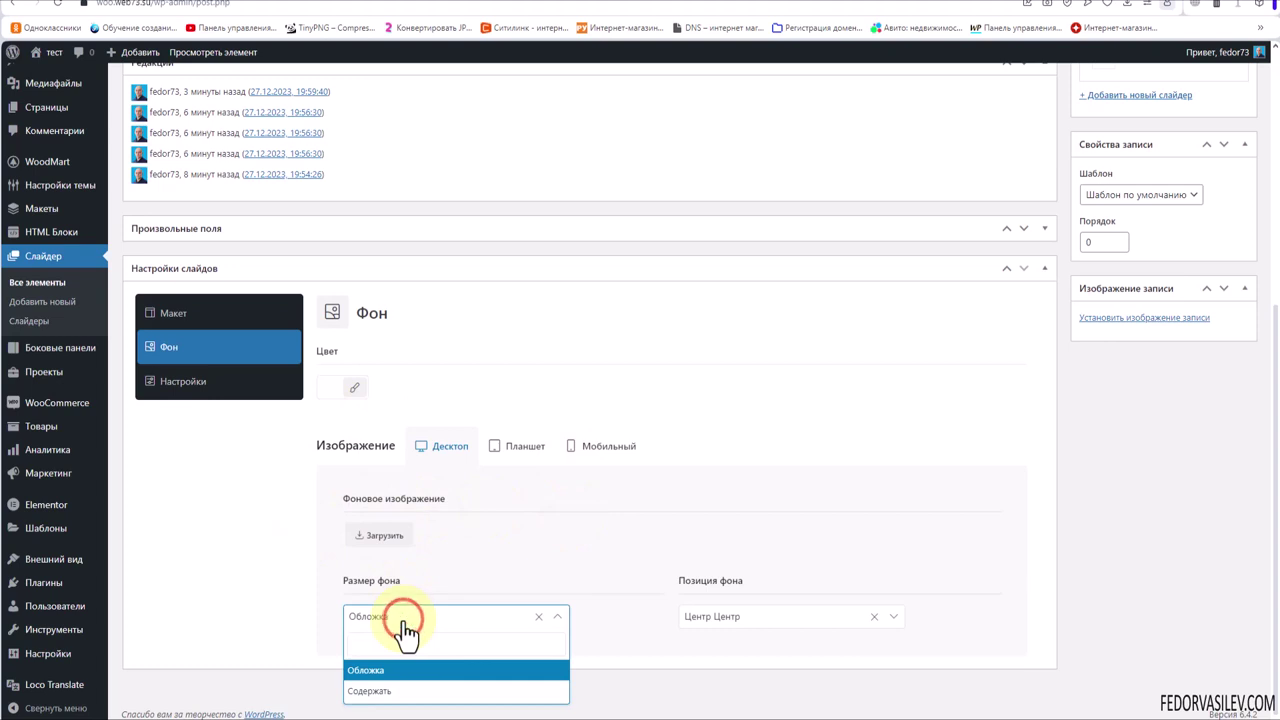
pyautogui.click(513, 537)
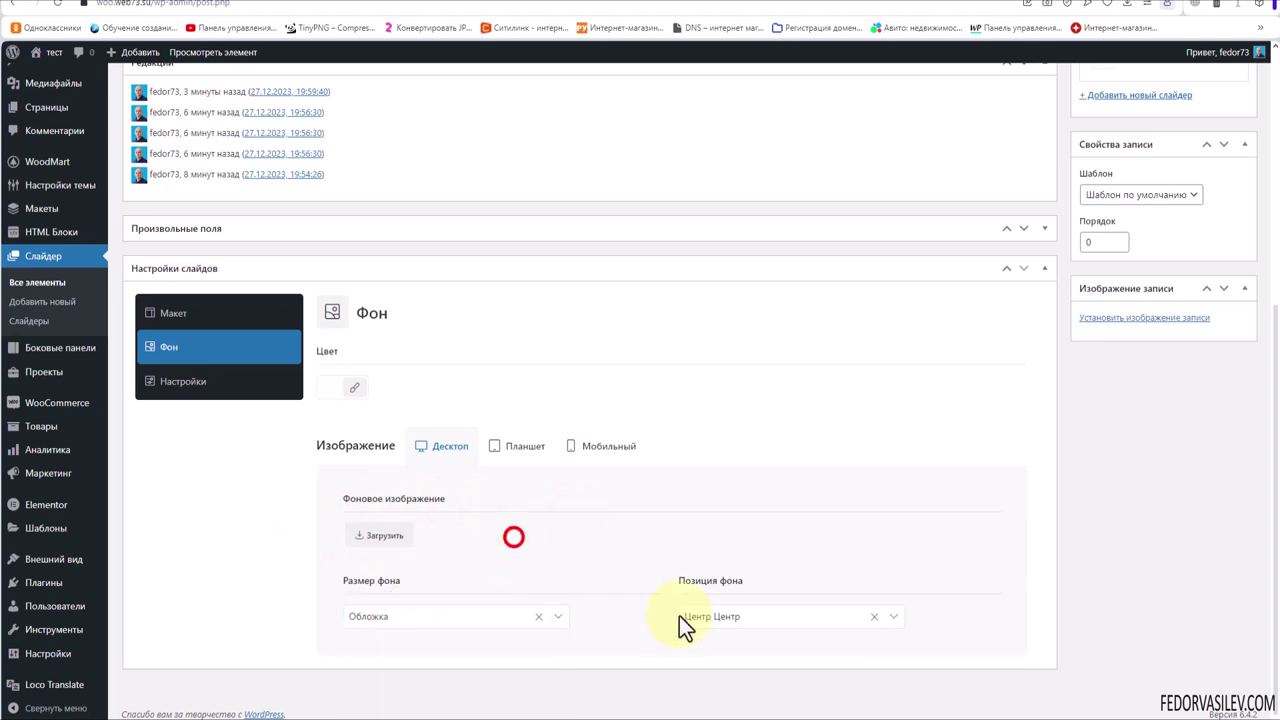
pyautogui.click(526, 446)
pyautogui.click(592, 447)
pyautogui.click(437, 445)
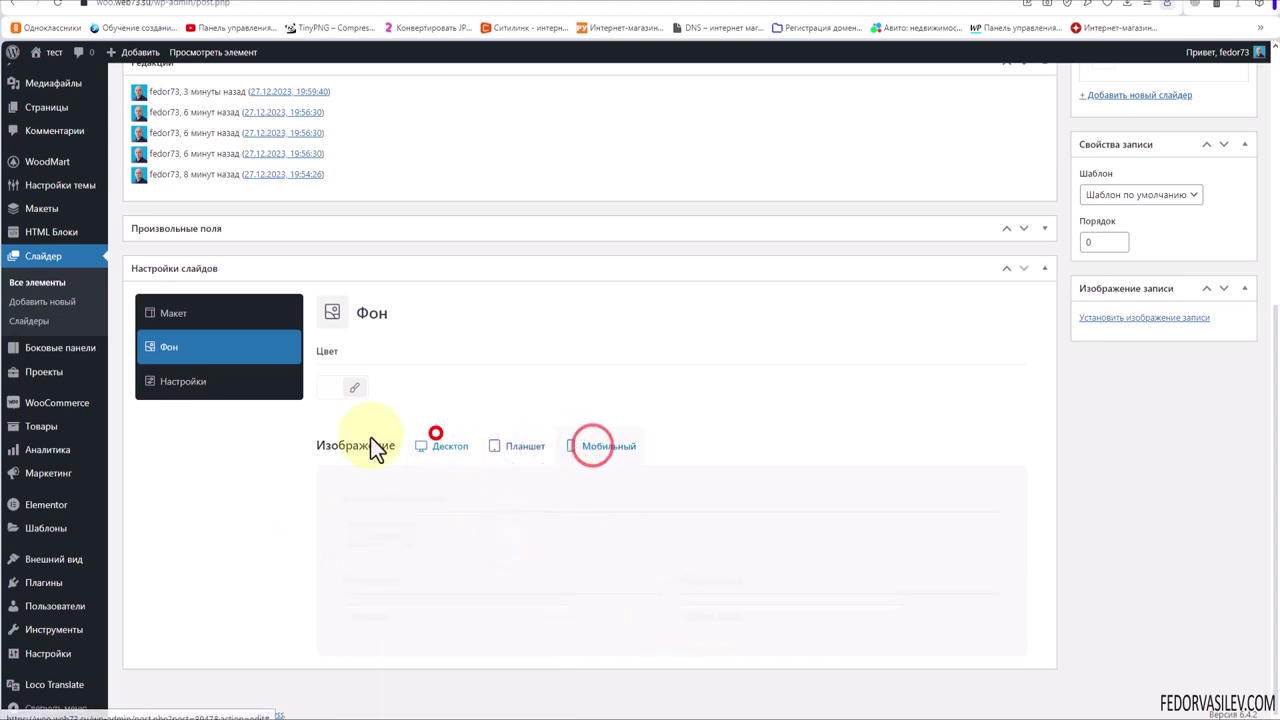
pyautogui.click(360, 387)
pyautogui.click(533, 341)
# Step: In the Настройки section of слайд-1, set the slide link to # and enable Открыть ссылку в новой вкладке
pyautogui.click(166, 380)
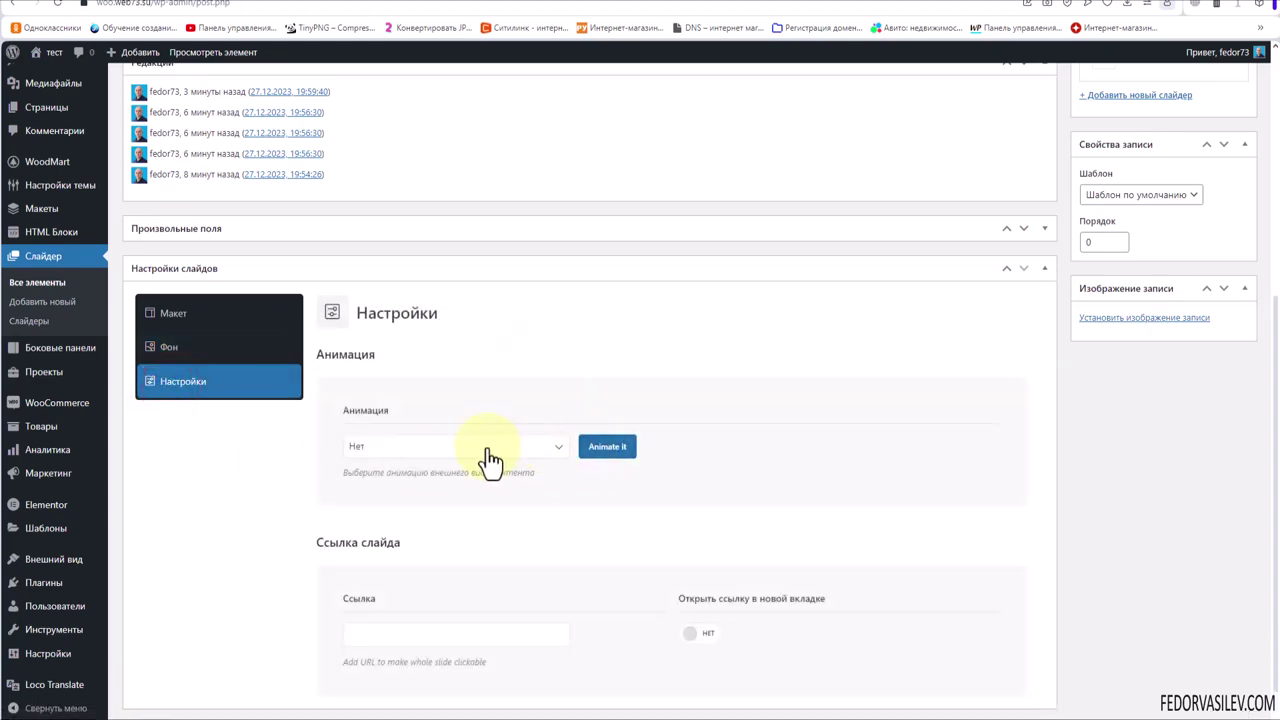
pyautogui.scroll(-1, 470, 480)
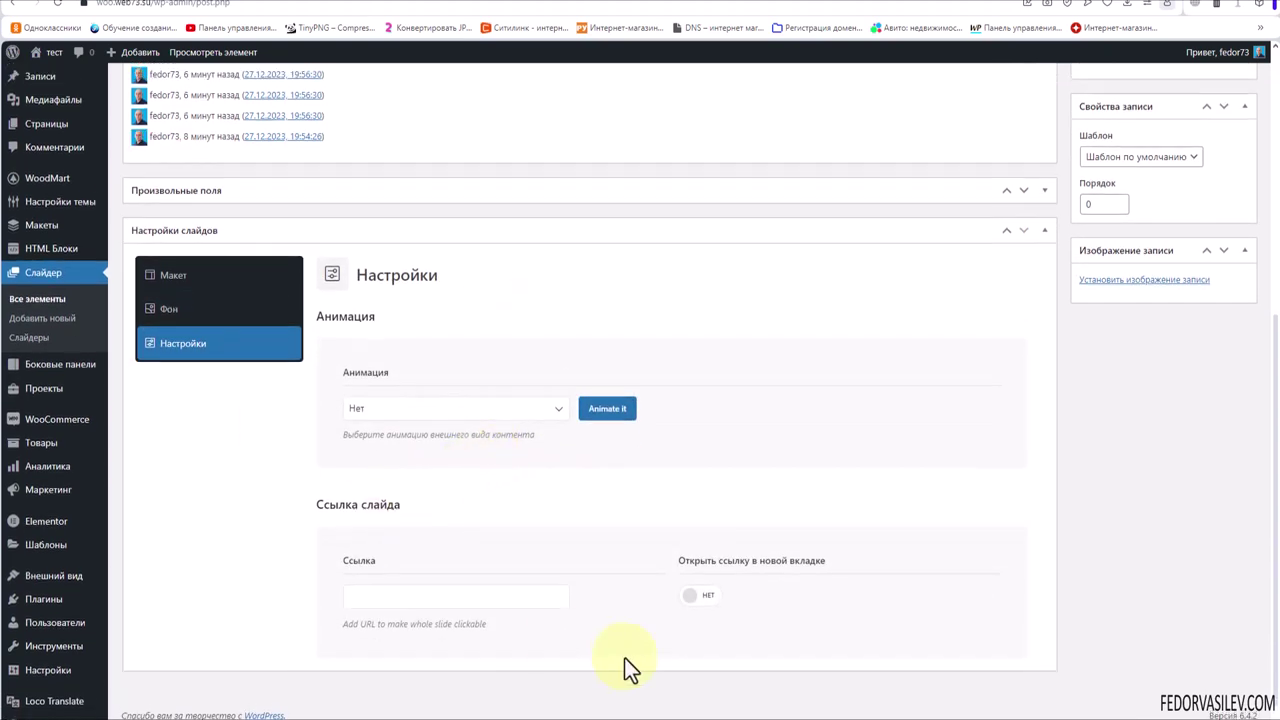
pyautogui.scroll(5, 265, 400)
pyautogui.moveTo(200, 122); pyautogui.dragTo(122, 160)
pyautogui.scroll(-5, 409, 337)
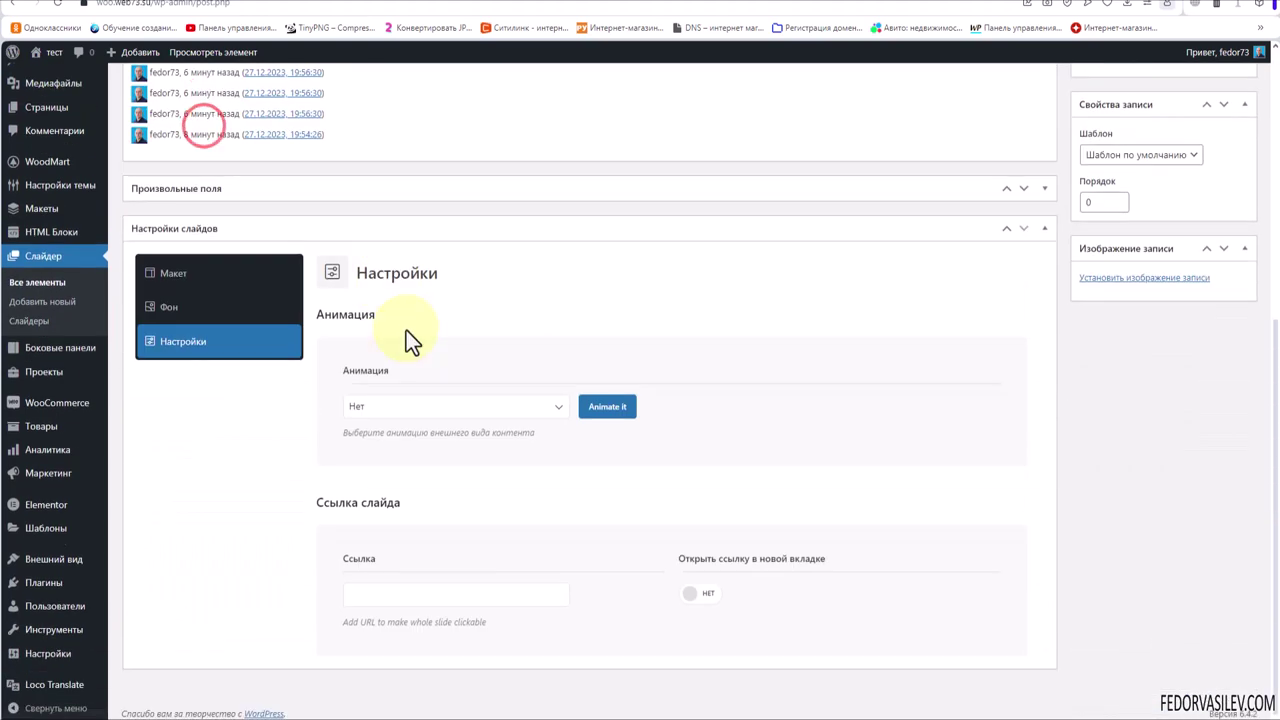
pyautogui.click(362, 595)
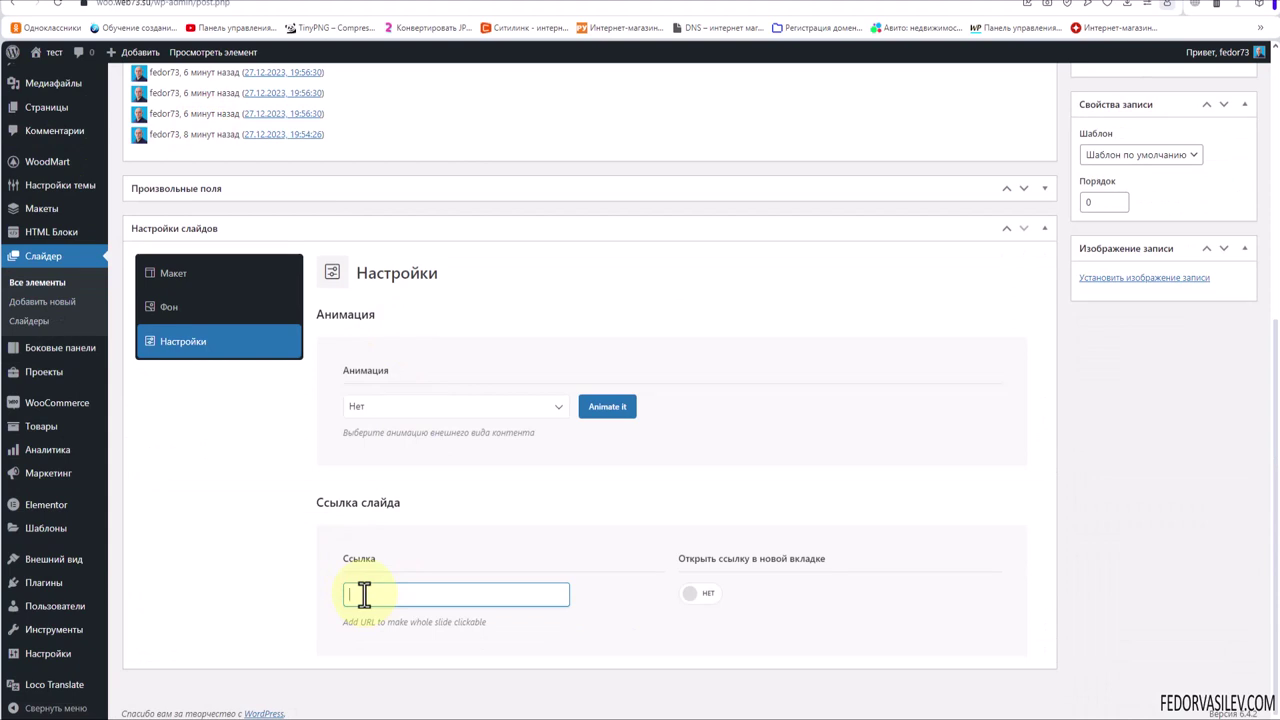
pyautogui.click(726, 590)
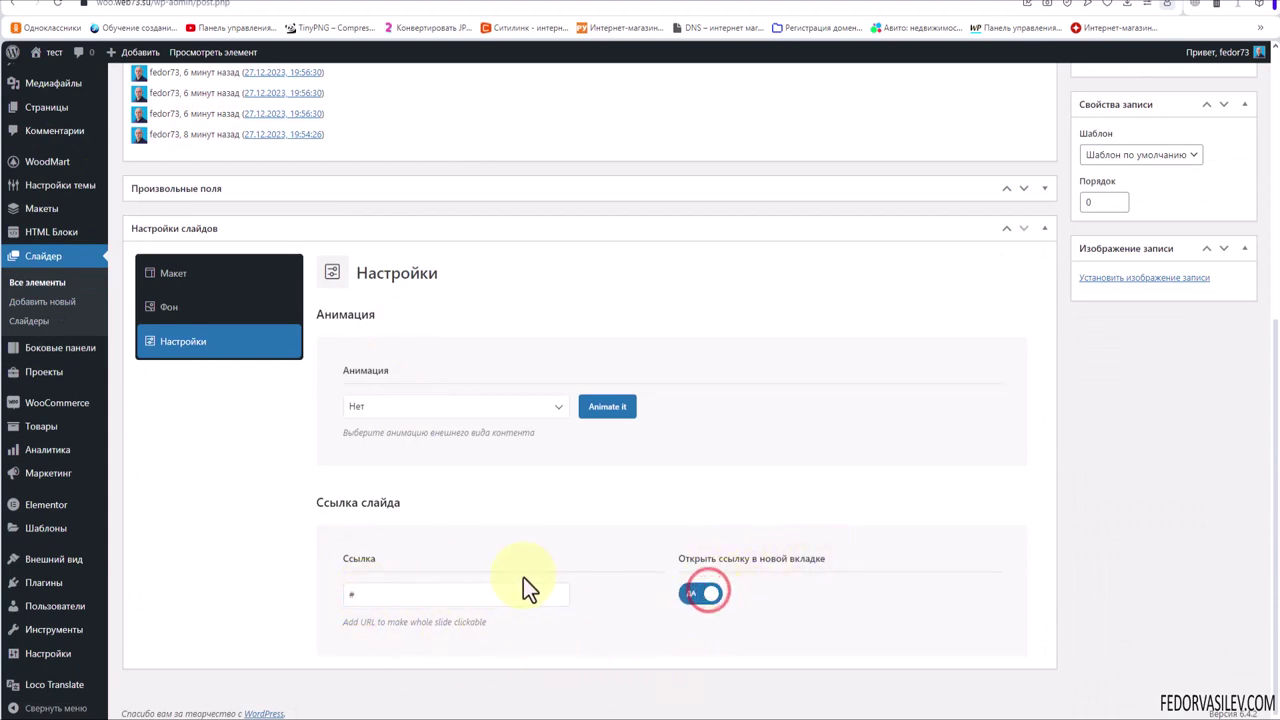
# Step: Preview the Скольжение сверху animation for слайд-1, and set the slide's animation to Скольжение снизу
pyautogui.click(533, 410)
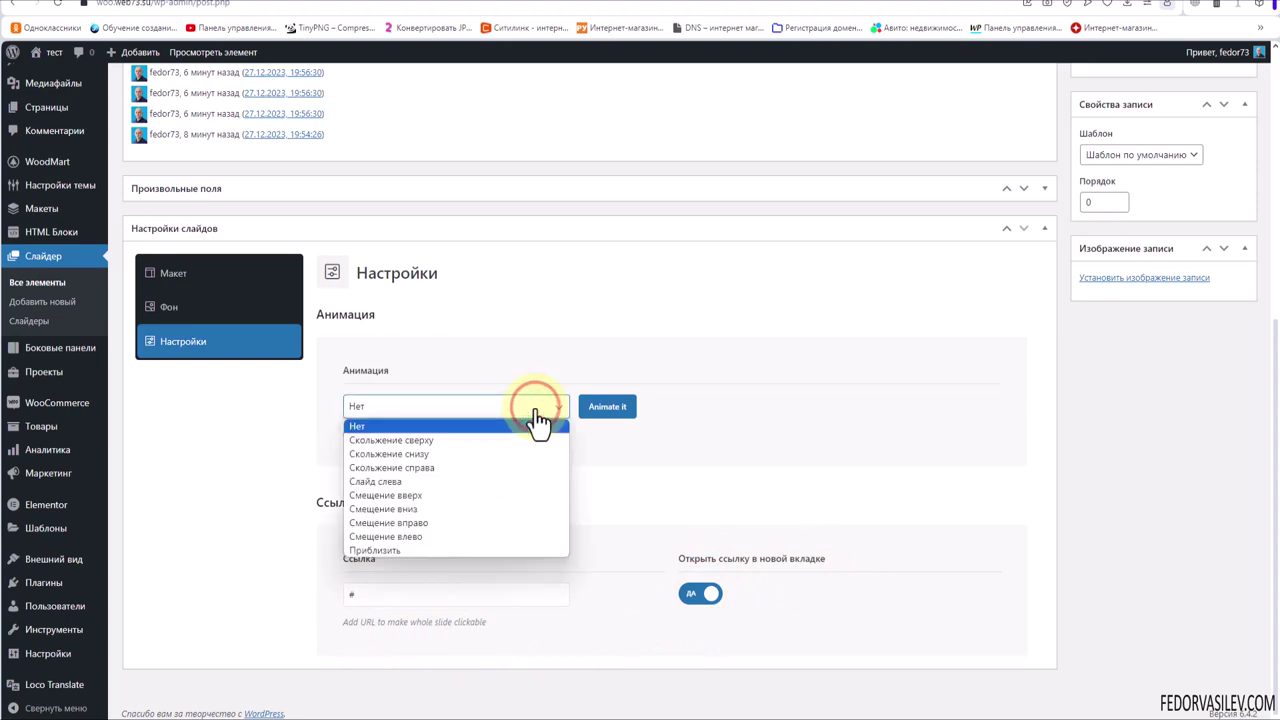
pyautogui.click(520, 440)
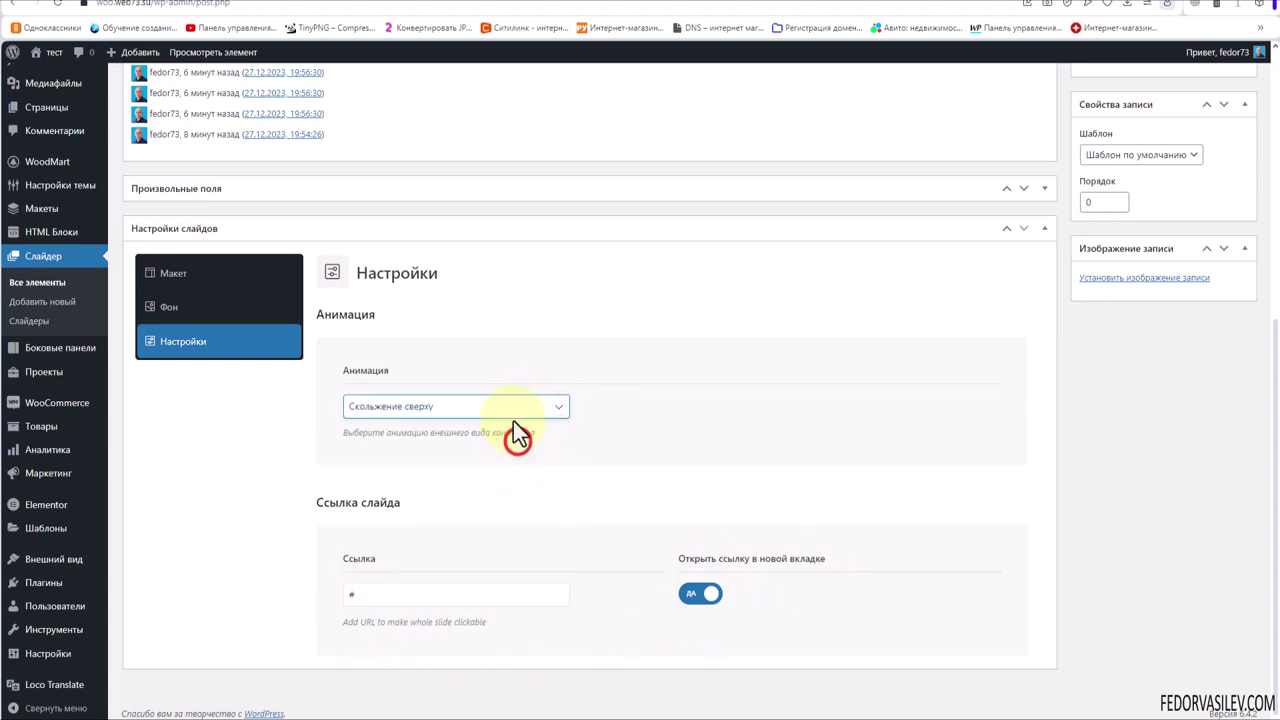
pyautogui.click(627, 410)
pyautogui.click(531, 408)
pyautogui.click(510, 455)
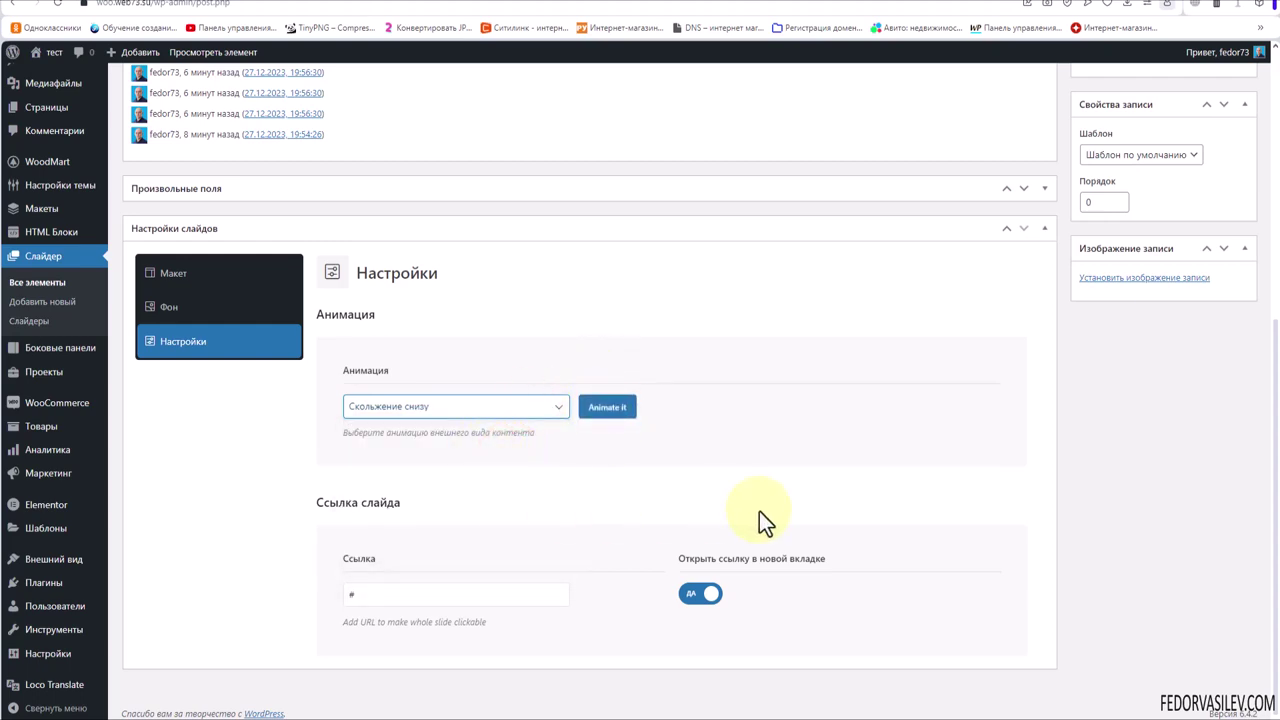
# Step: Replace the link of слайд-1 with the site's web address copied from the browser, update the slide and look over its layout settings
pyautogui.scroll(5, 759, 511)
pyautogui.click(1214, 320)
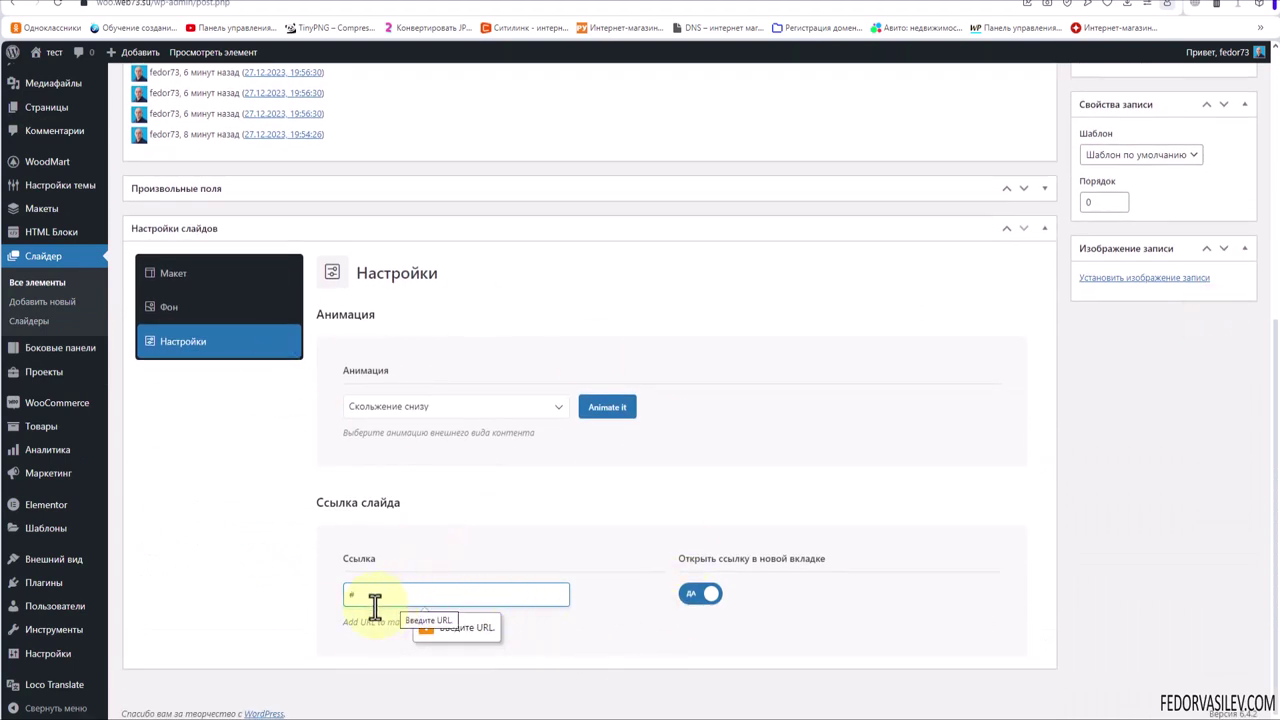
pyautogui.click(138, 5)
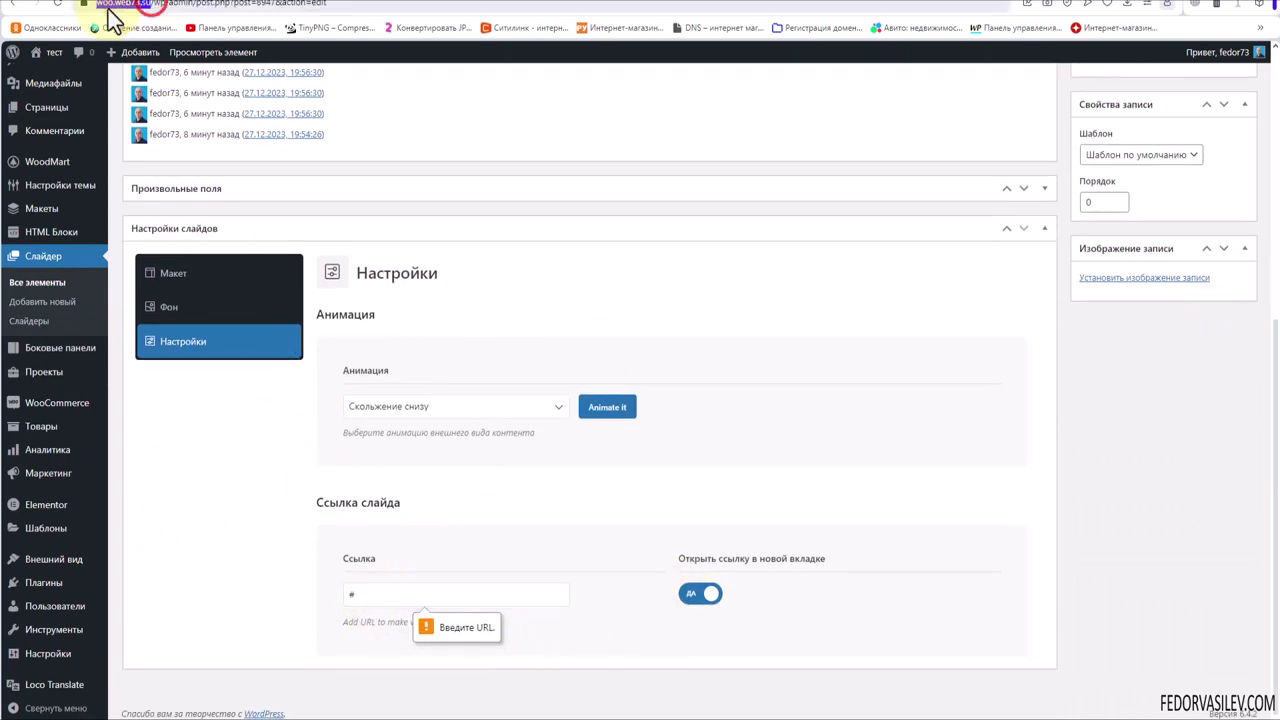
pyautogui.rightClick(108, 6)
pyautogui.click(134, 67)
pyautogui.doubleClick(415, 597)
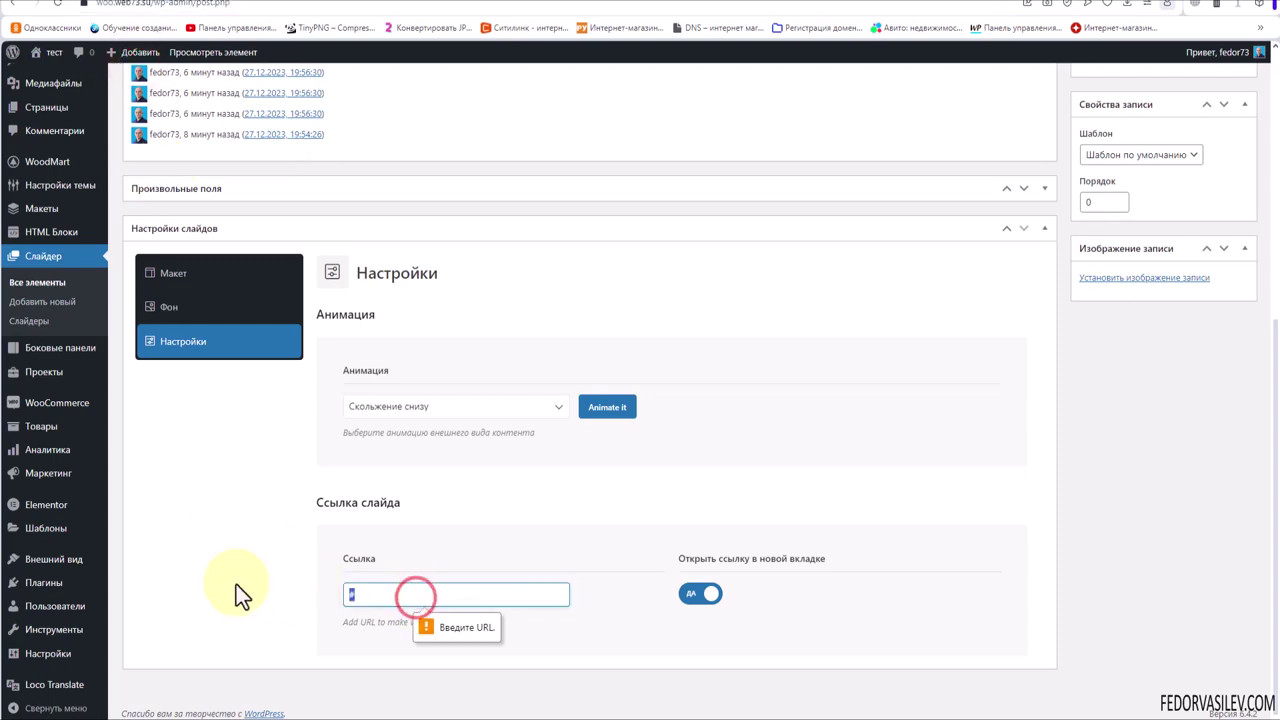
pyautogui.write('https://woo.web73.su/wp-admin/post.php?post=894&action=edit')
pyautogui.scroll(5, 1014, 457)
pyautogui.click(1203, 318)
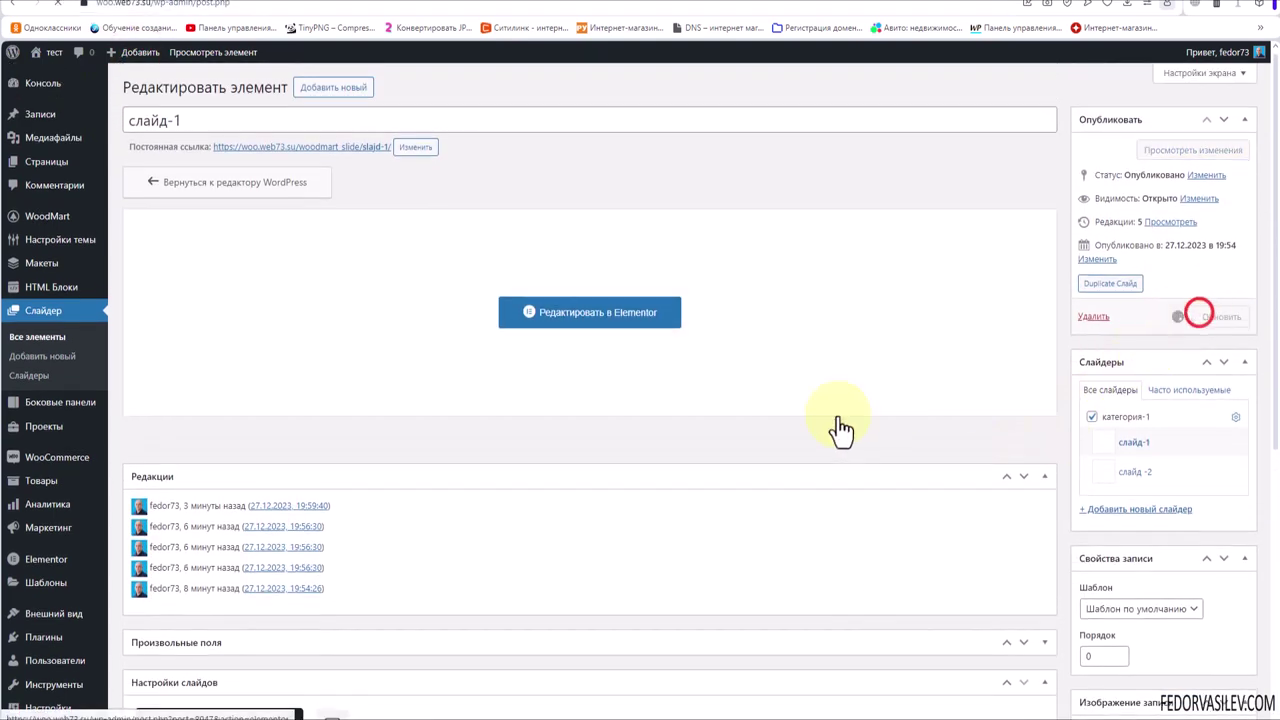
pyautogui.scroll(-5, 838, 420)
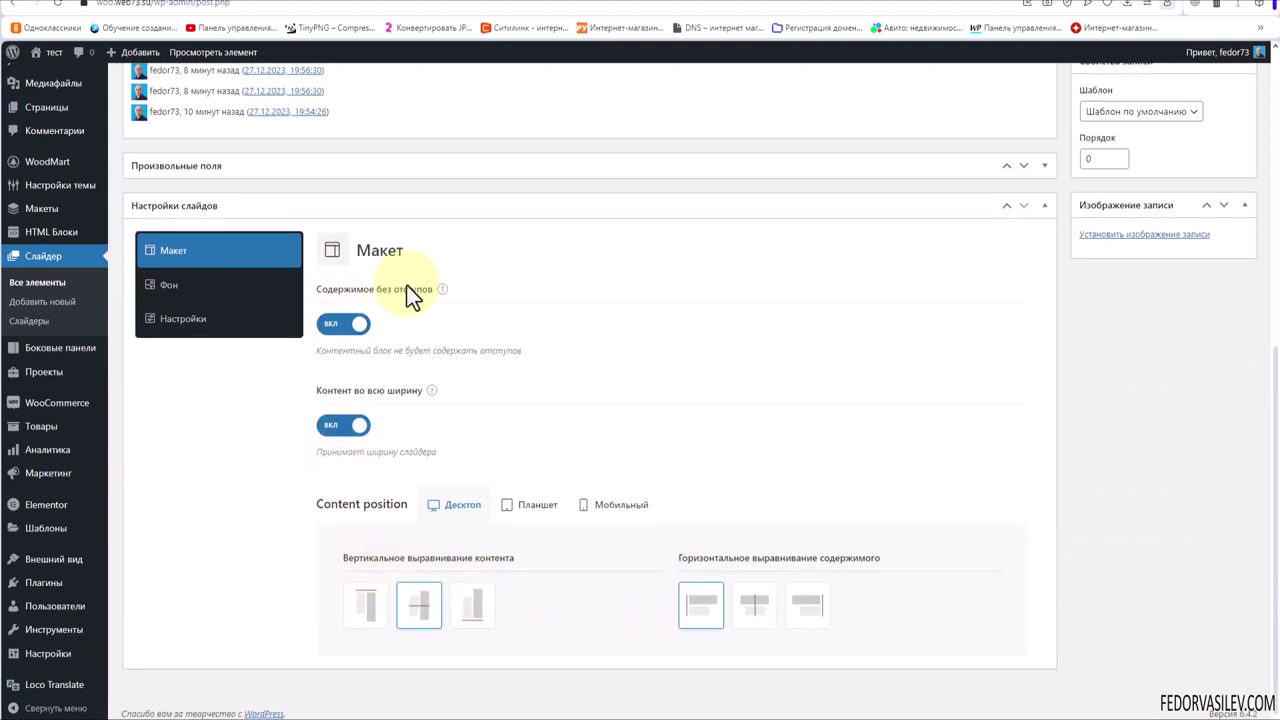
pyautogui.scroll(5, 671, 574)
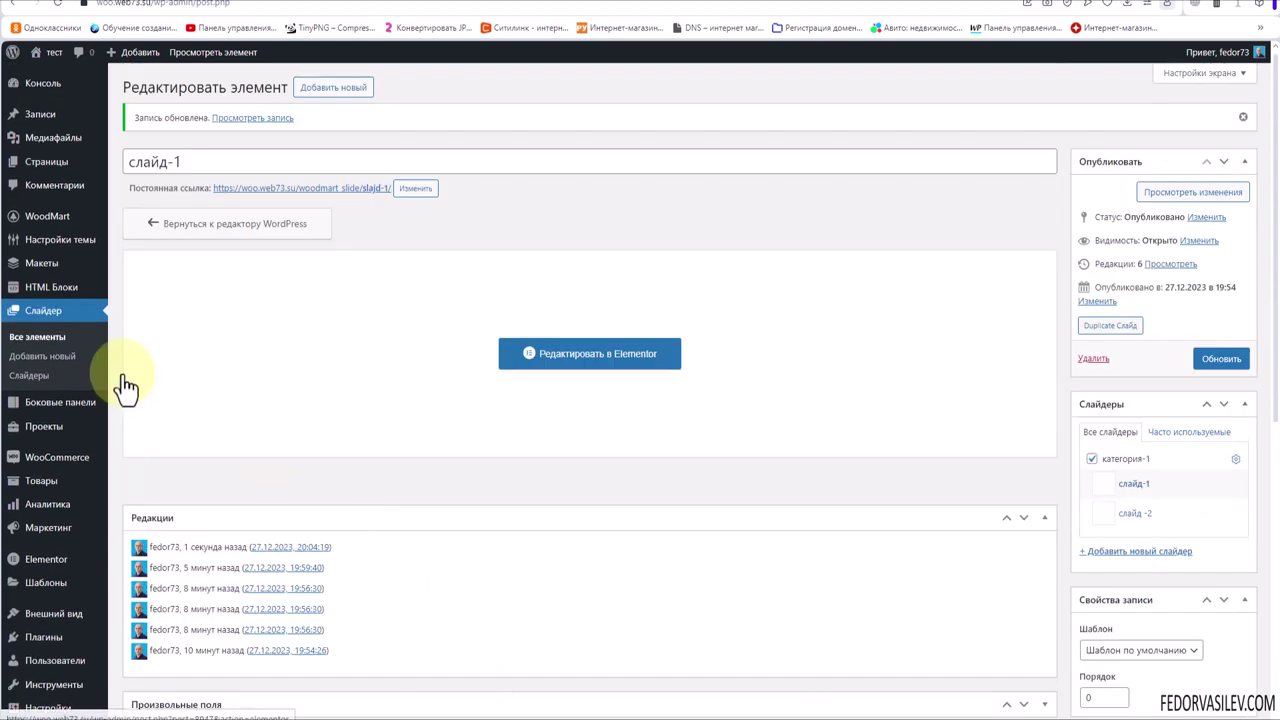
# Step: Check the duplication options of слайд-1 in the slide list and find the Post Duplicator plugin among the active plugins
pyautogui.click(44, 305)
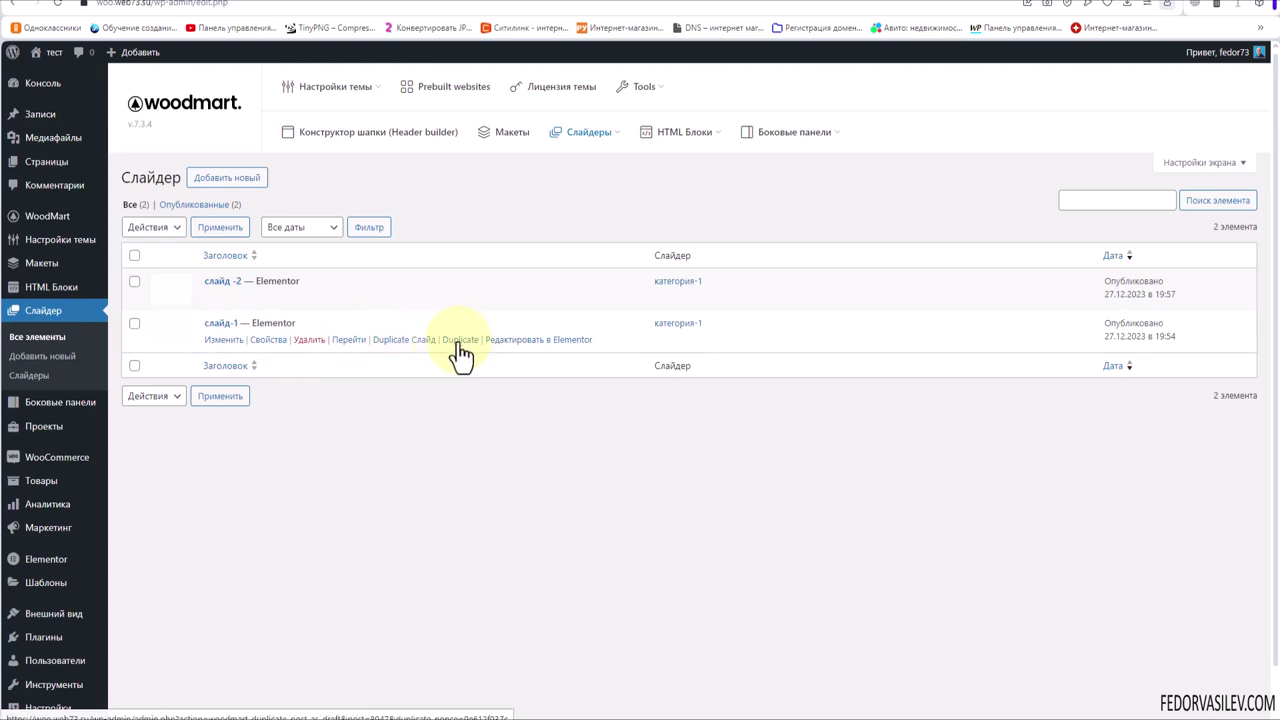
pyautogui.doubleClick(384, 340)
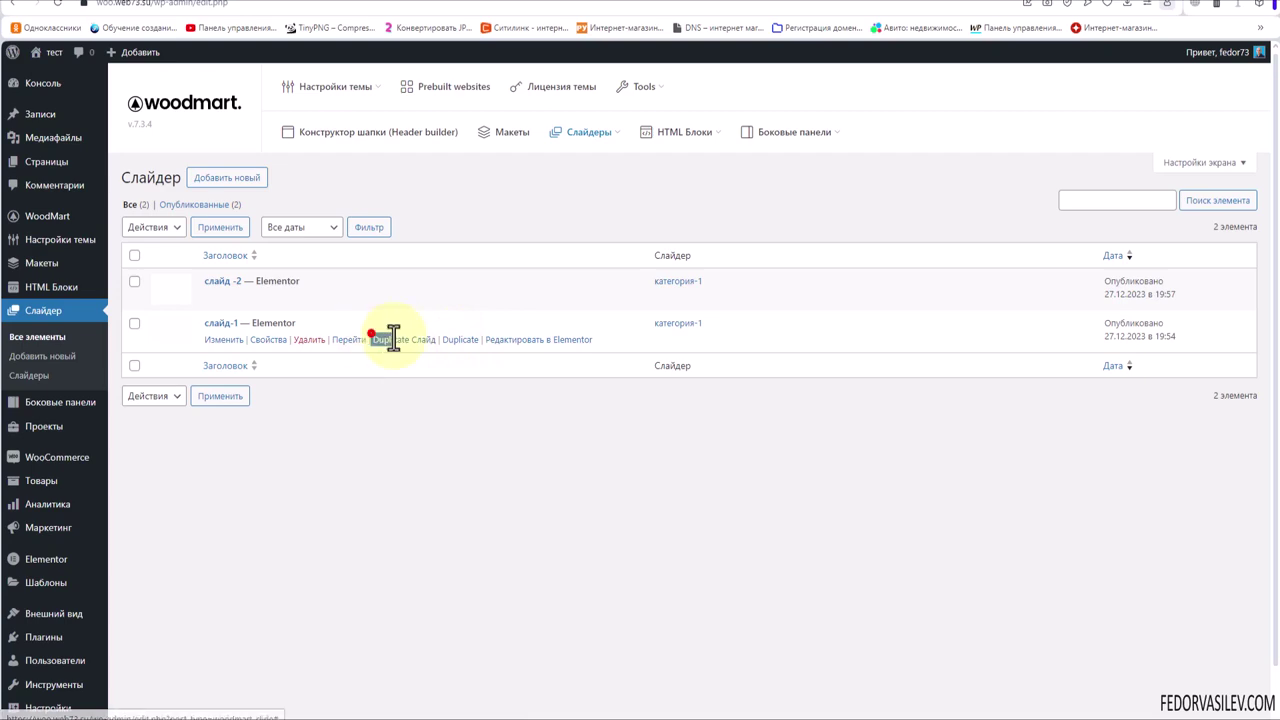
pyautogui.click(60, 640)
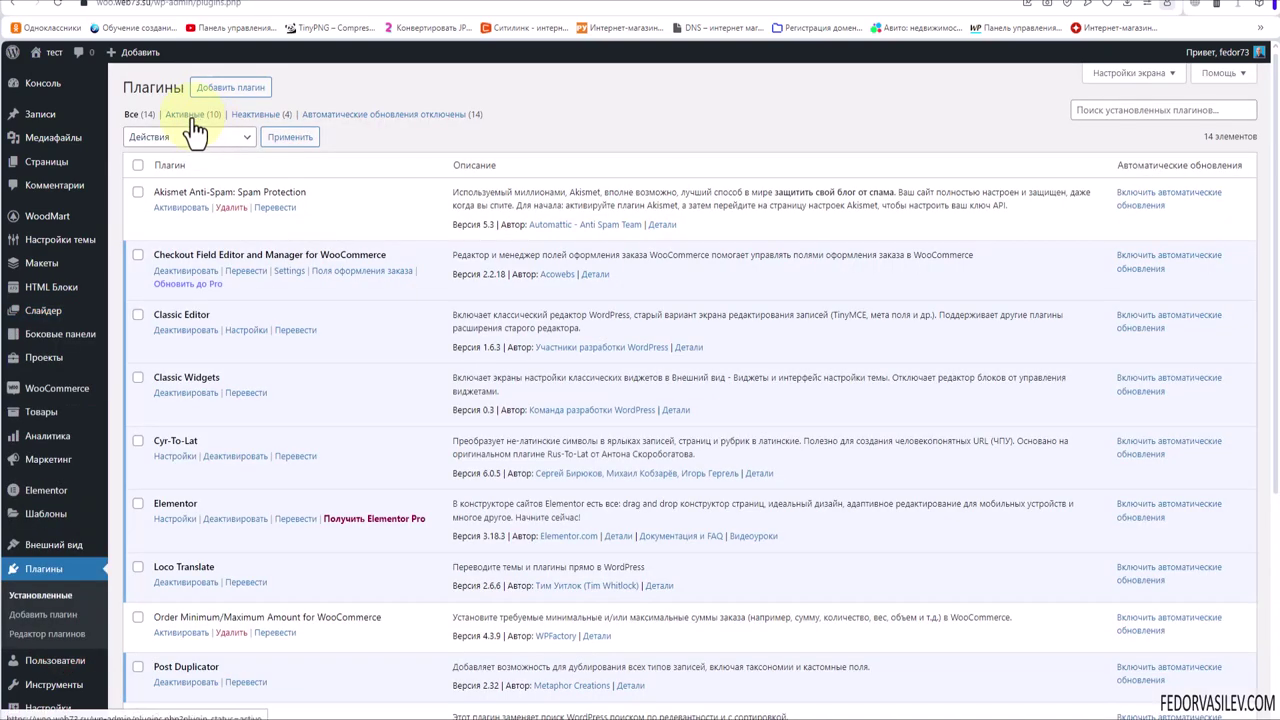
pyautogui.click(190, 115)
pyautogui.scroll(-3, 291, 380)
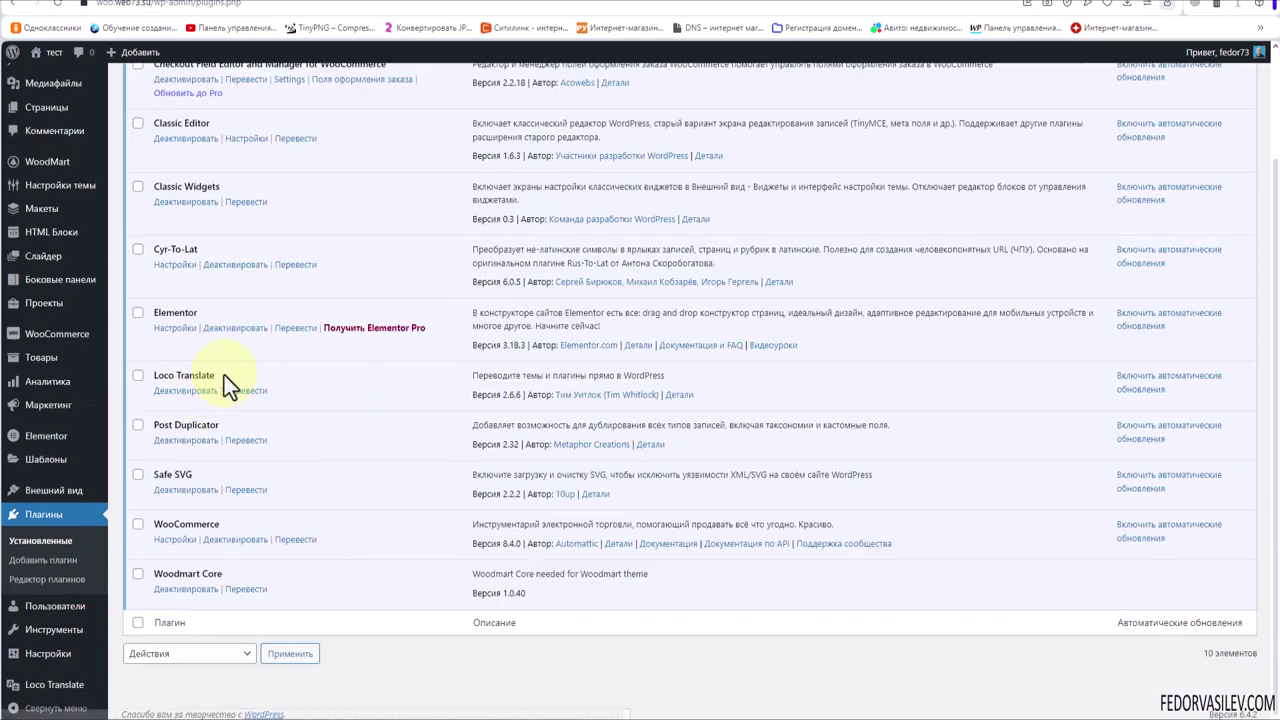
pyautogui.click(222, 376)
pyautogui.moveTo(220, 425); pyautogui.dragTo(153, 430)
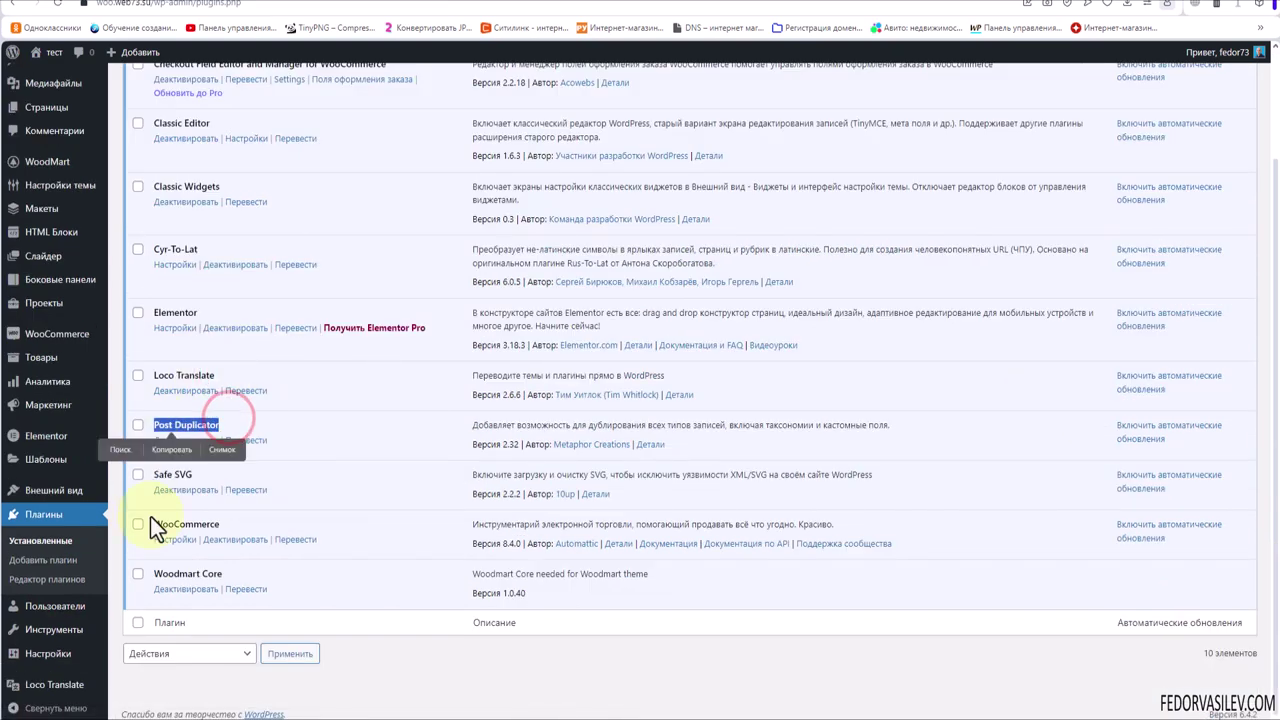
pyautogui.click(240, 418)
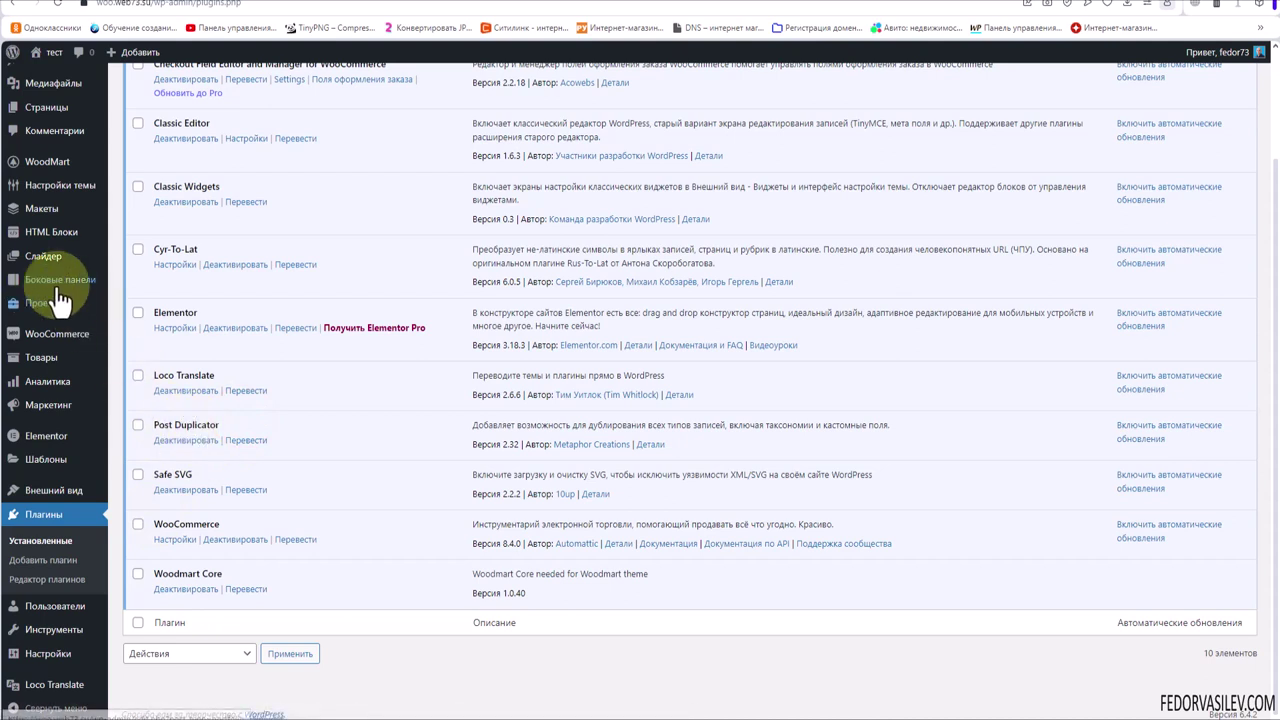
# Step: Return to the slide list and look at the duplication options of слайд -2
pyautogui.click(43, 256)
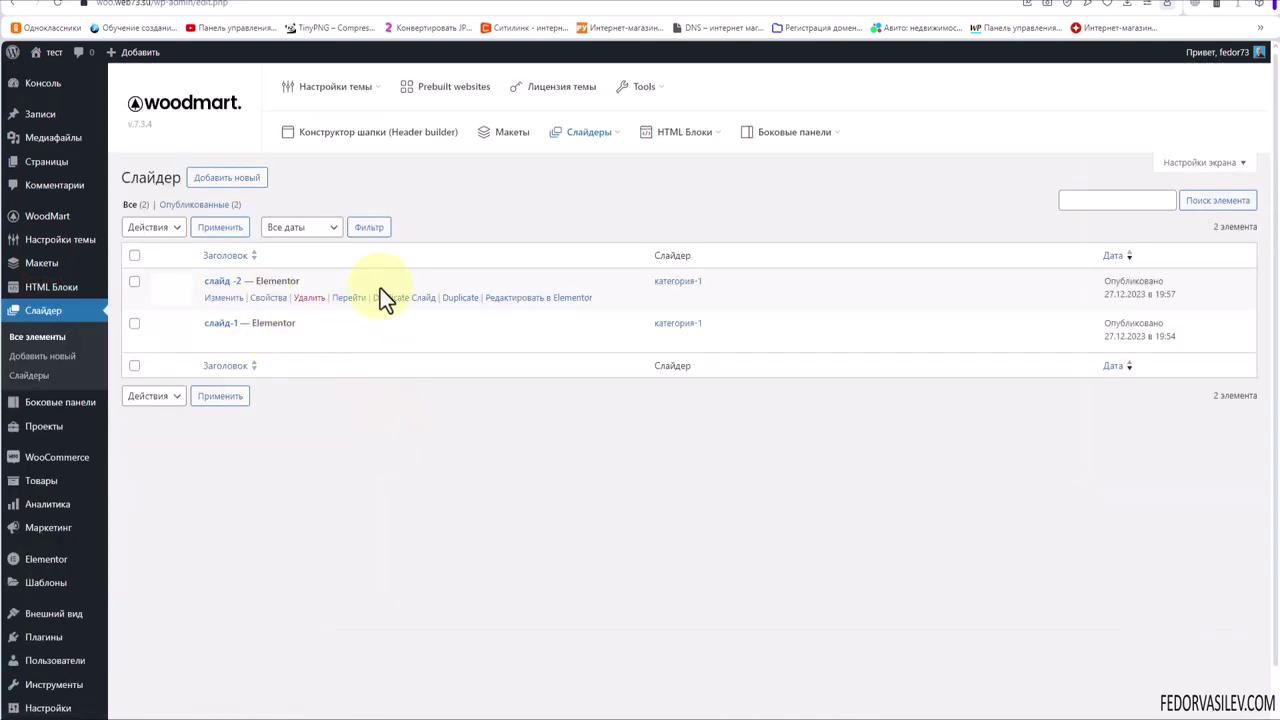
pyautogui.doubleClick(381, 291)
pyautogui.click(372, 406)
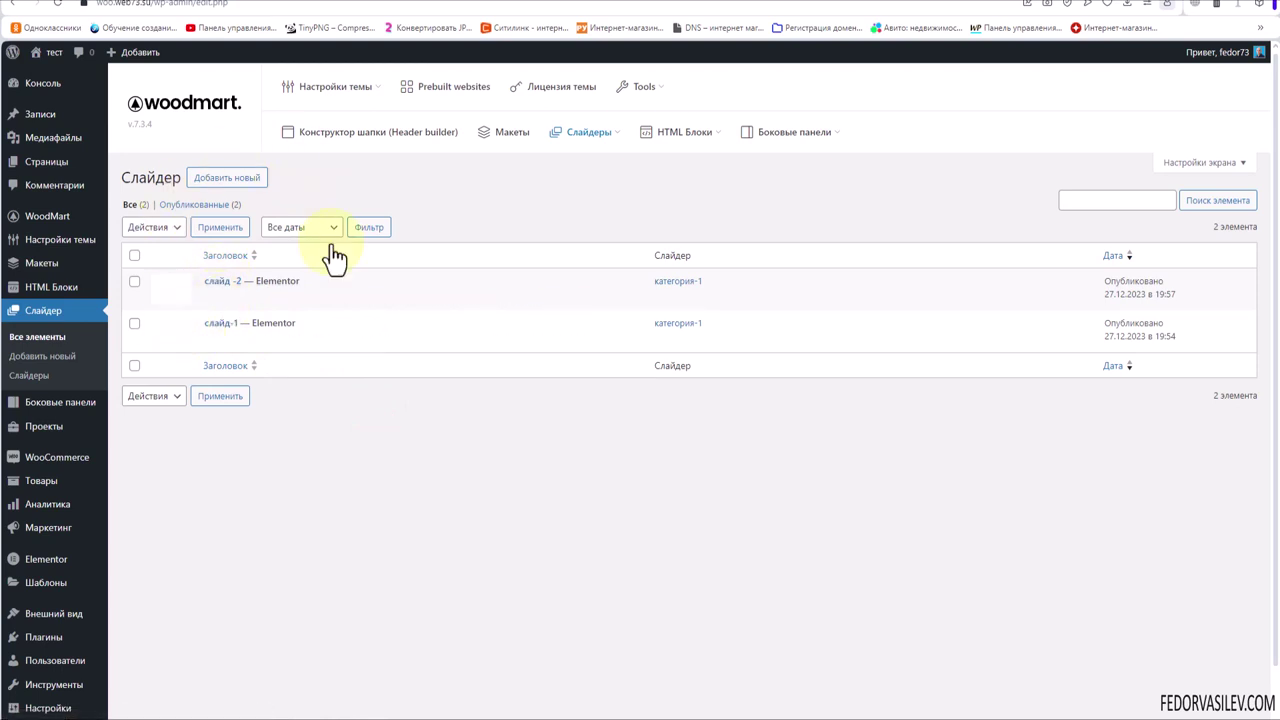
pyautogui.click(315, 341)
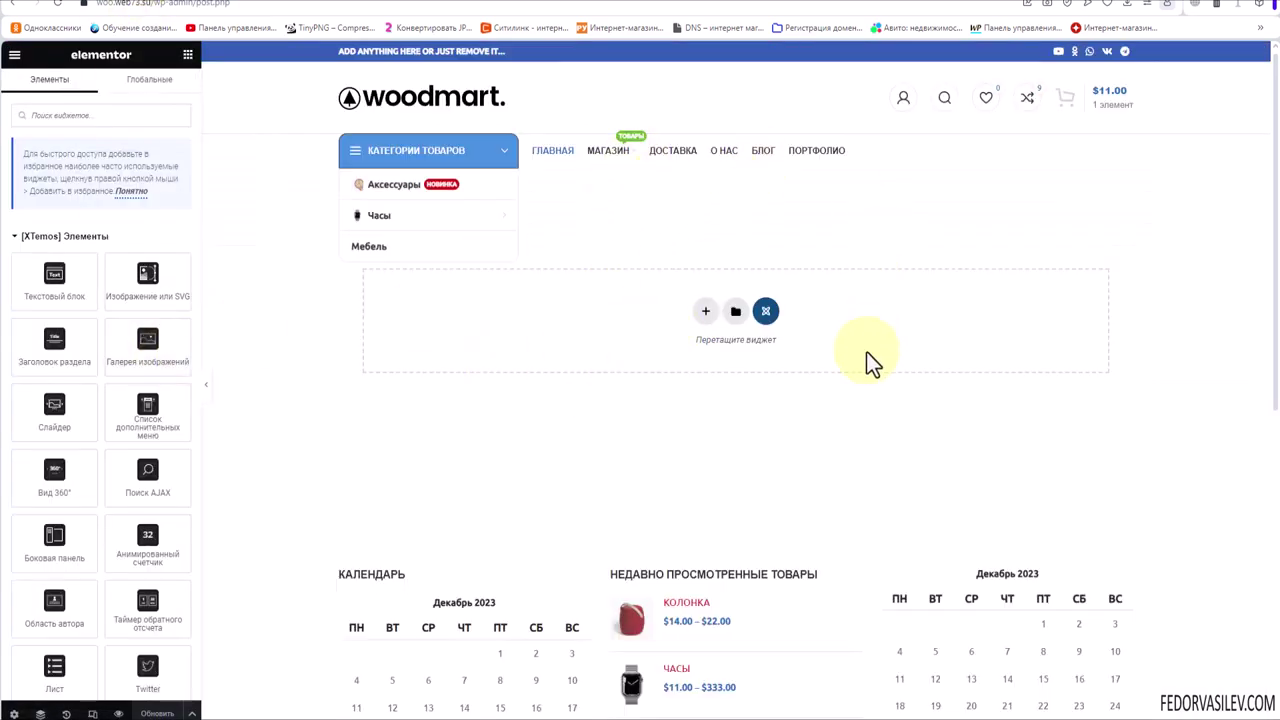
pyautogui.click(705, 311)
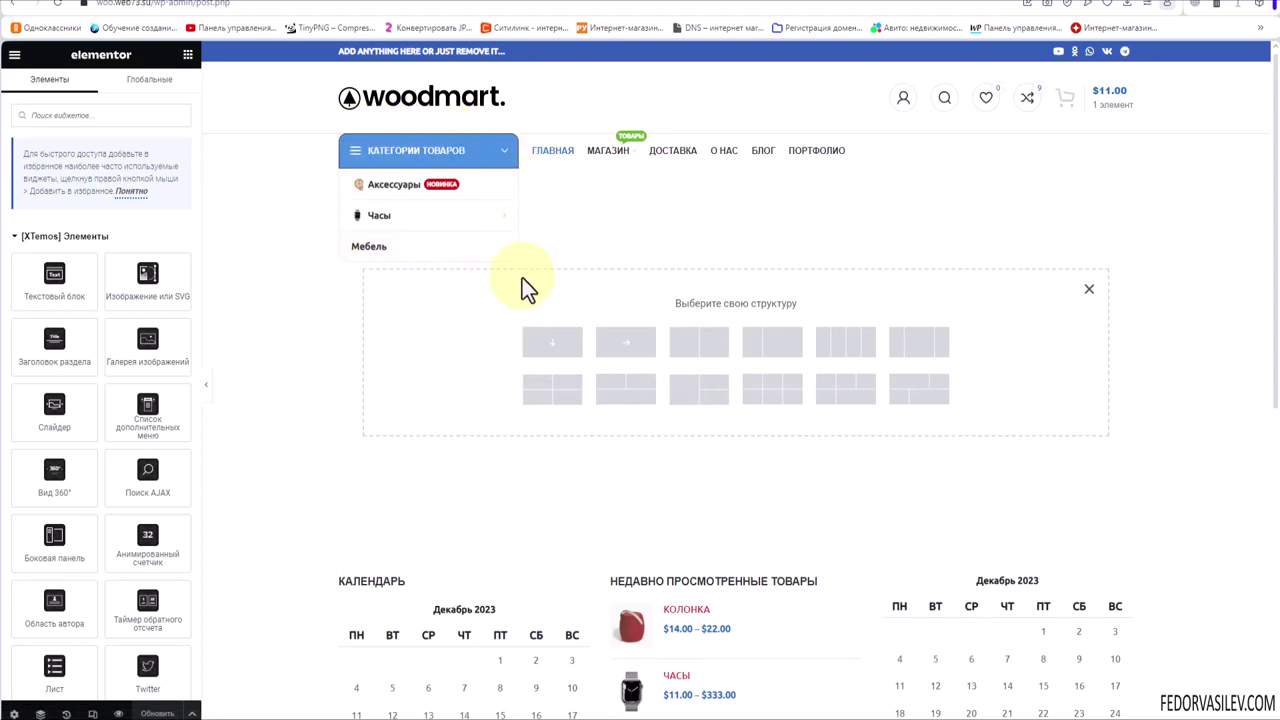
pyautogui.click(545, 340)
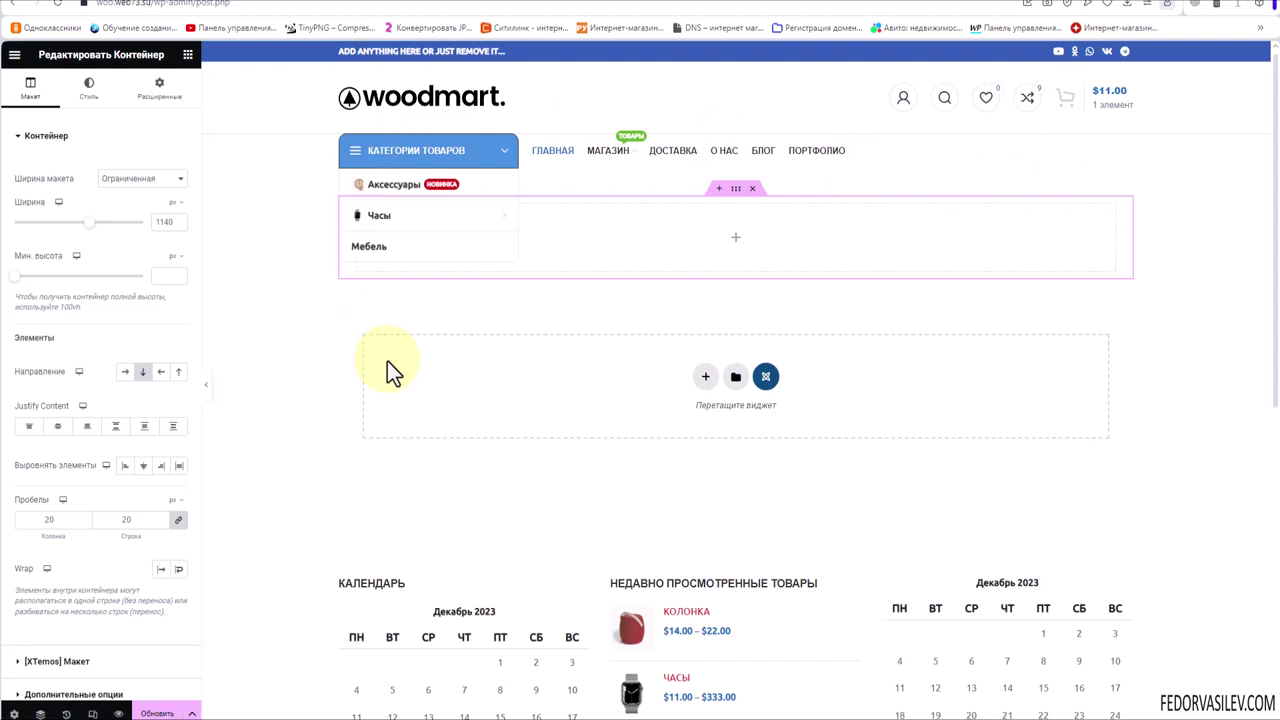
pyautogui.click(752, 188)
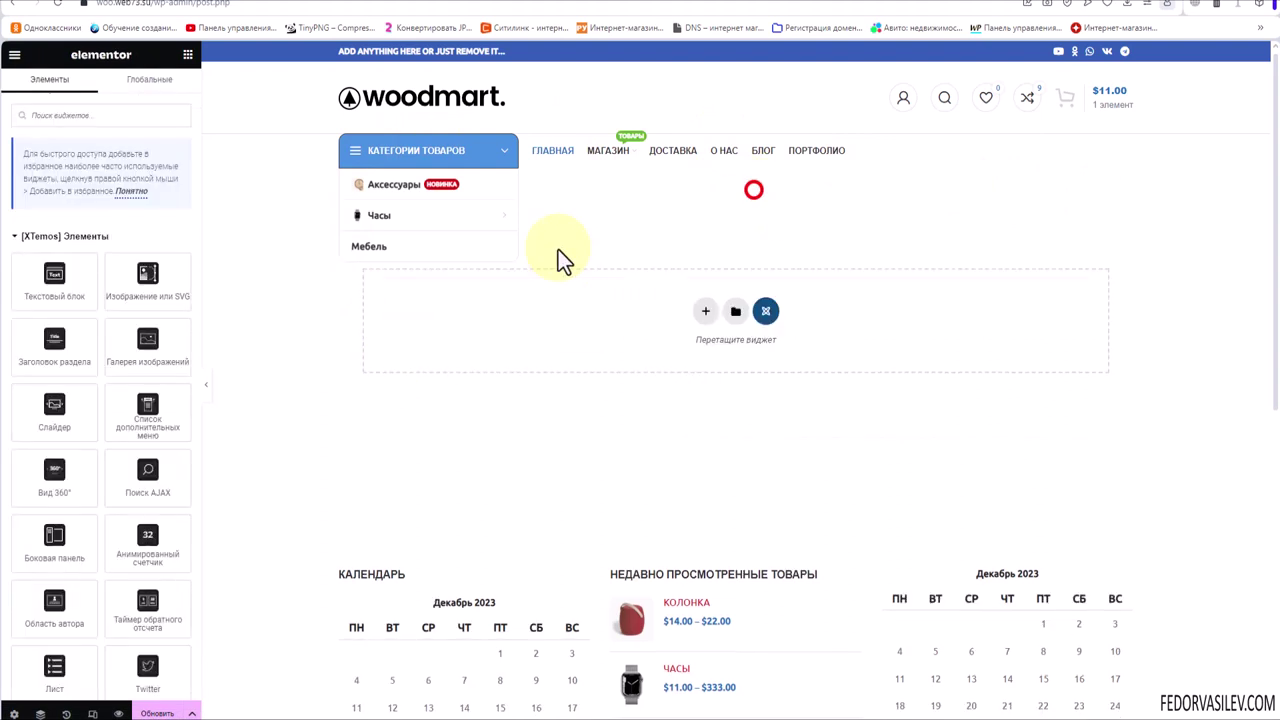
# Step: Add a two-column container to the page, narrow its first column to the category menu's width and widen the second to fill the rest
pyautogui.click(705, 311)
pyautogui.click(699, 352)
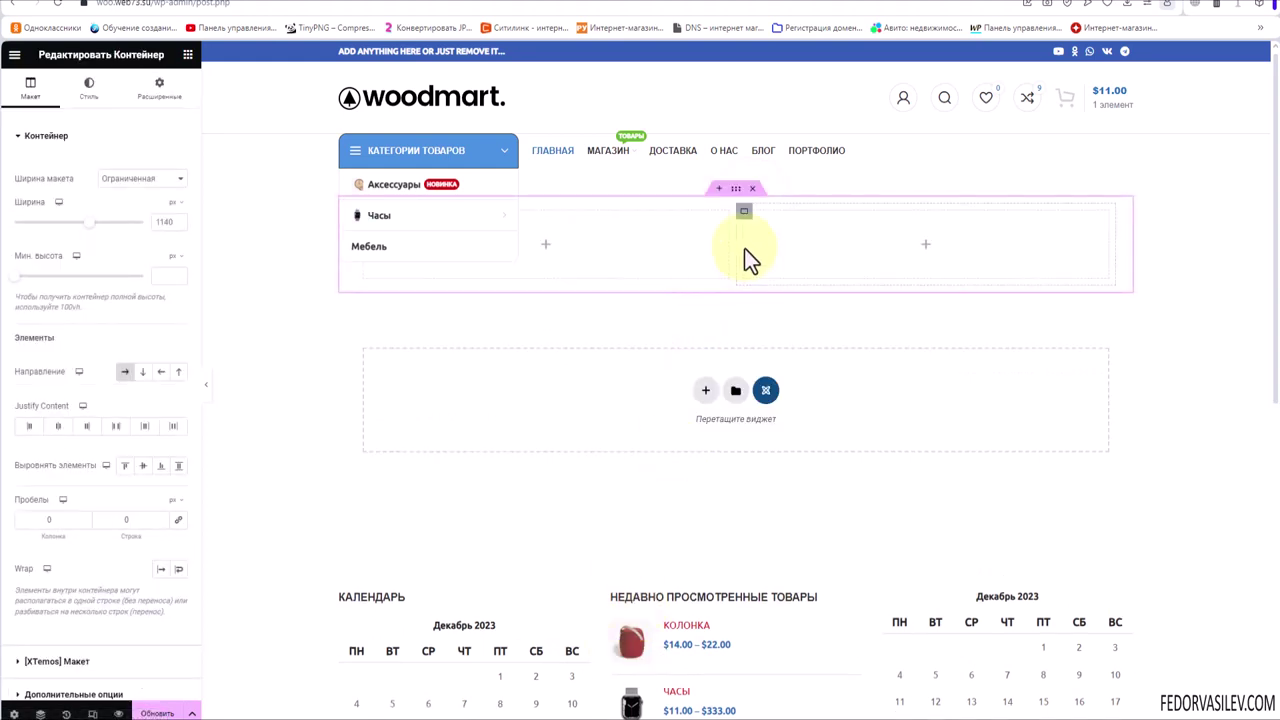
pyautogui.moveTo(736, 246); pyautogui.dragTo(530, 252)
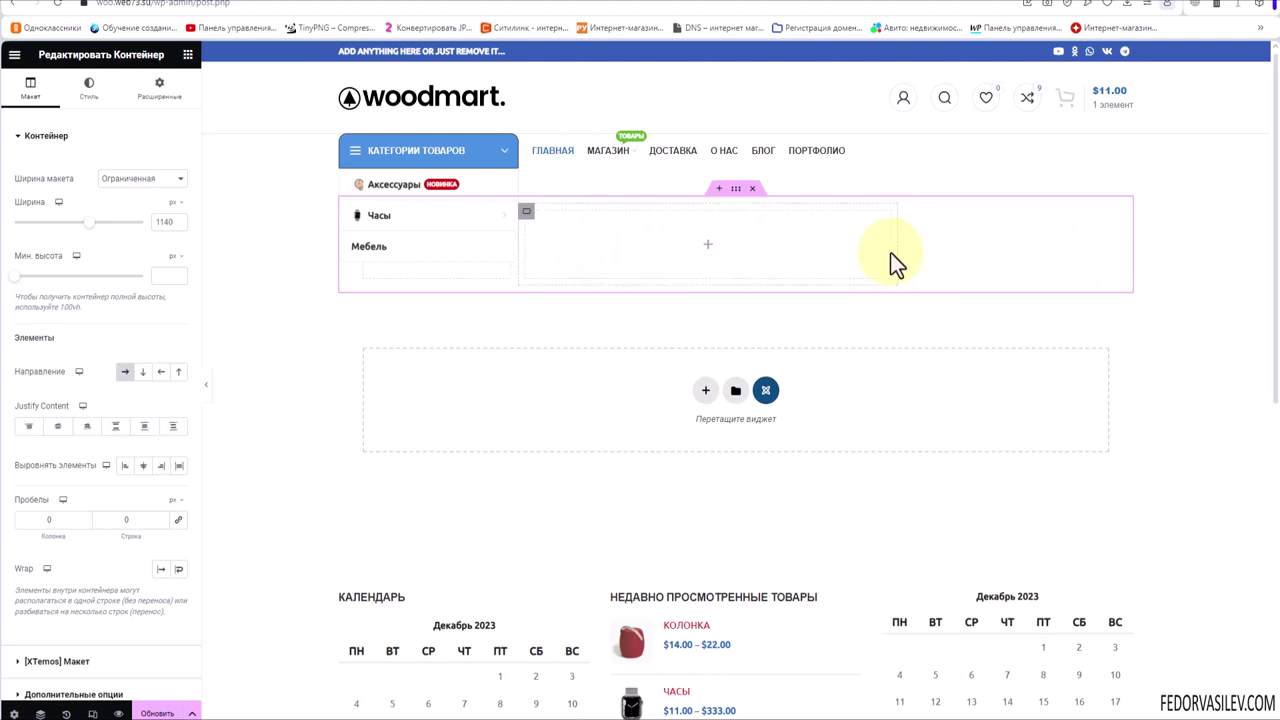
pyautogui.moveTo(895, 249); pyautogui.dragTo(1152, 258)
# Step: Add a Slider widget to the wide second column and have it show the slider категория-1
pyautogui.click(821, 246)
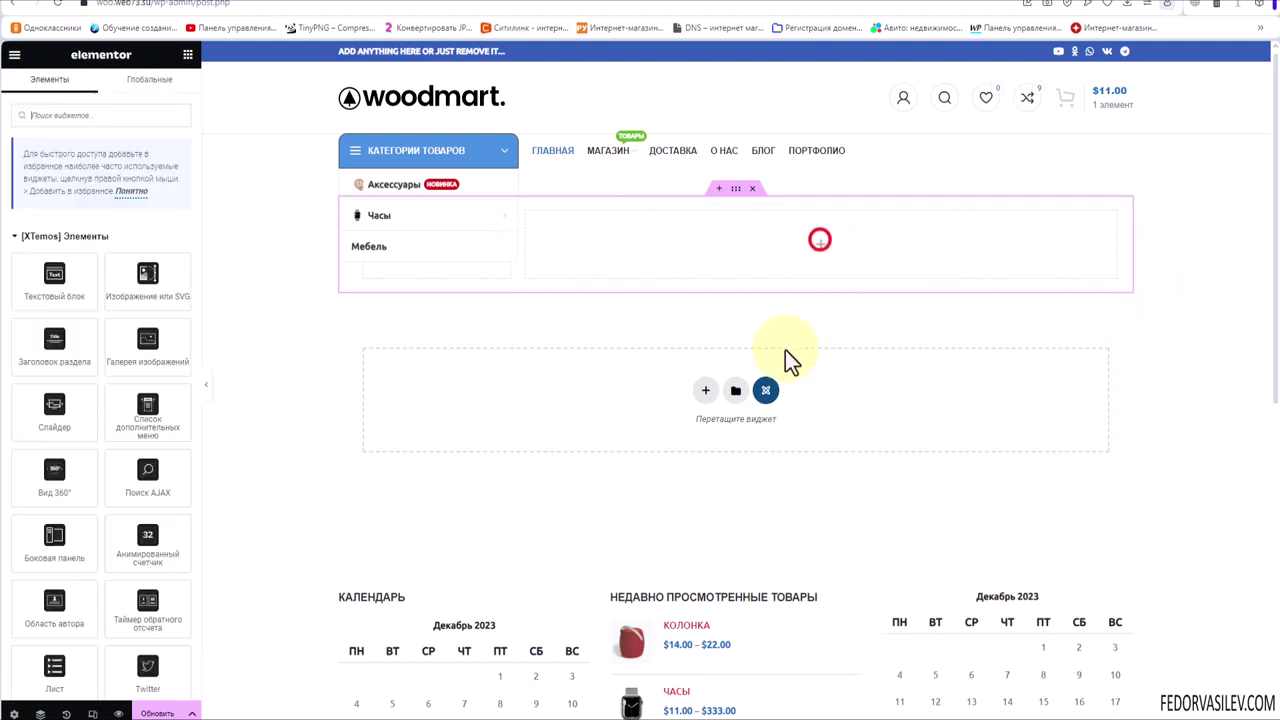
pyautogui.click(84, 120)
pyautogui.write('сла')
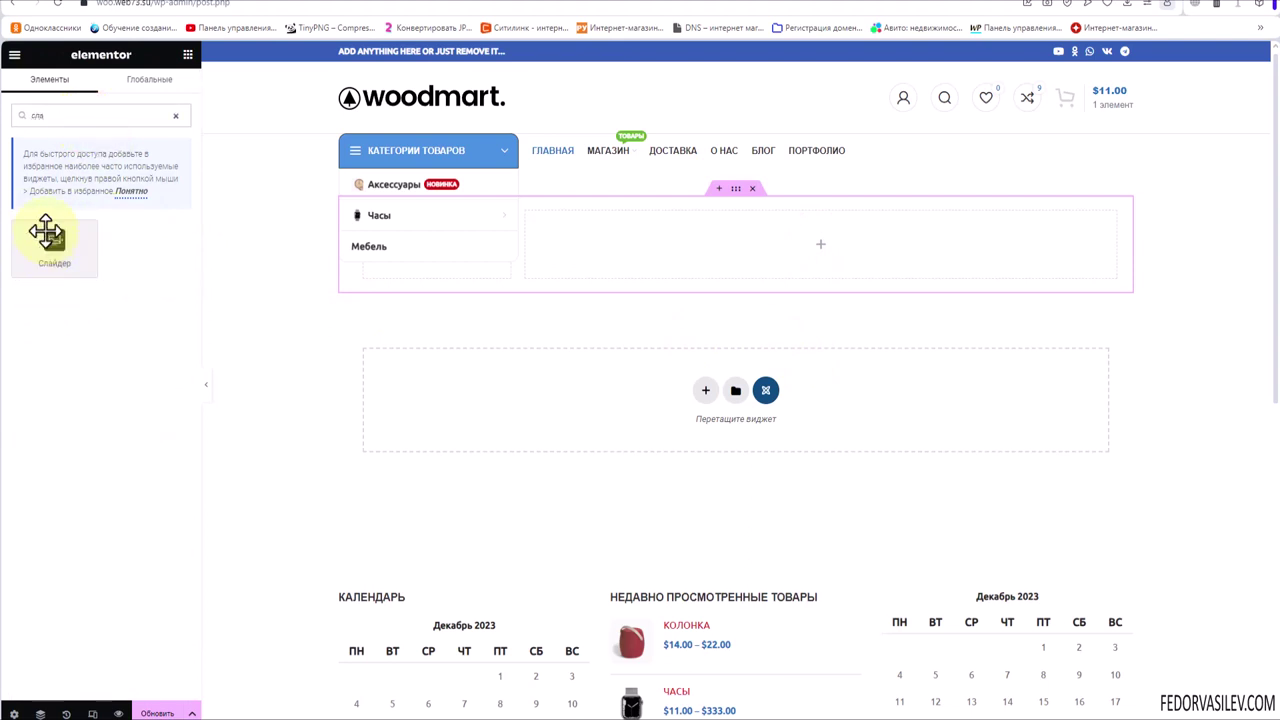
pyautogui.moveTo(48, 245); pyautogui.dragTo(817, 252)
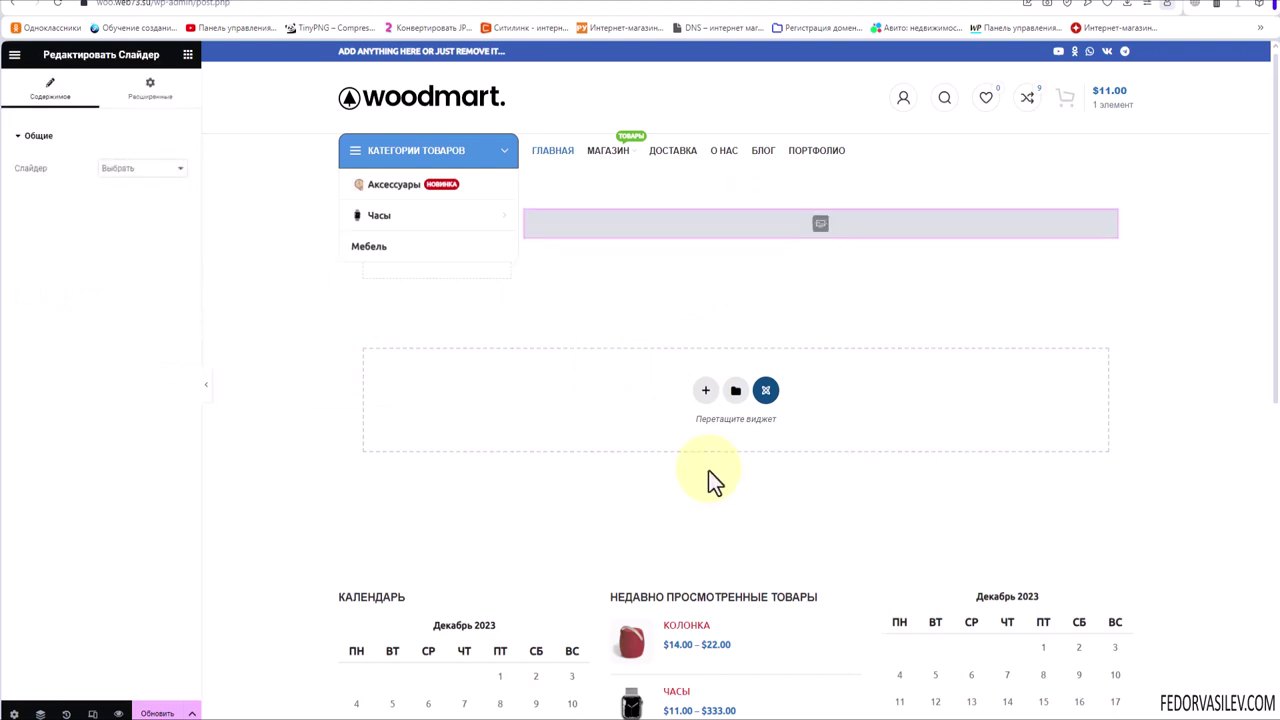
pyautogui.click(130, 168)
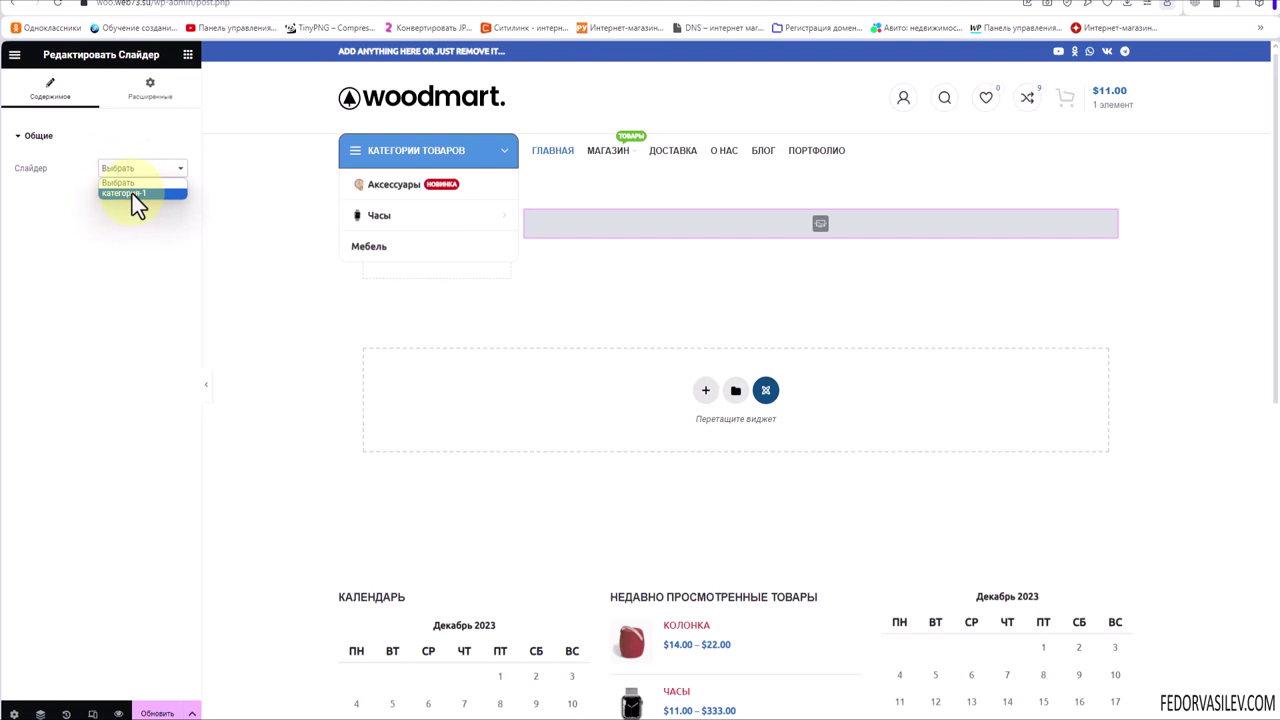
pyautogui.click(132, 194)
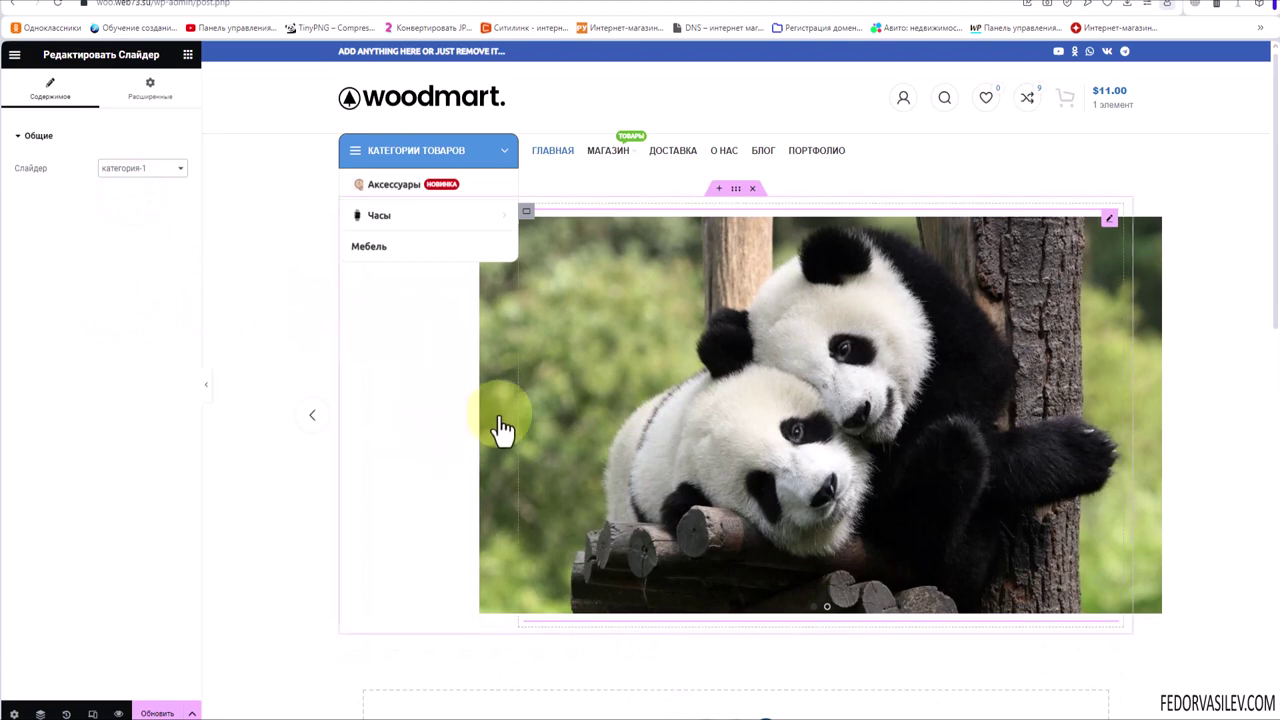
# Step: Widen the first column to shift the slider clear of the category menu and flip through its slides
pyautogui.moveTo(515, 416); pyautogui.dragTo(573, 428)
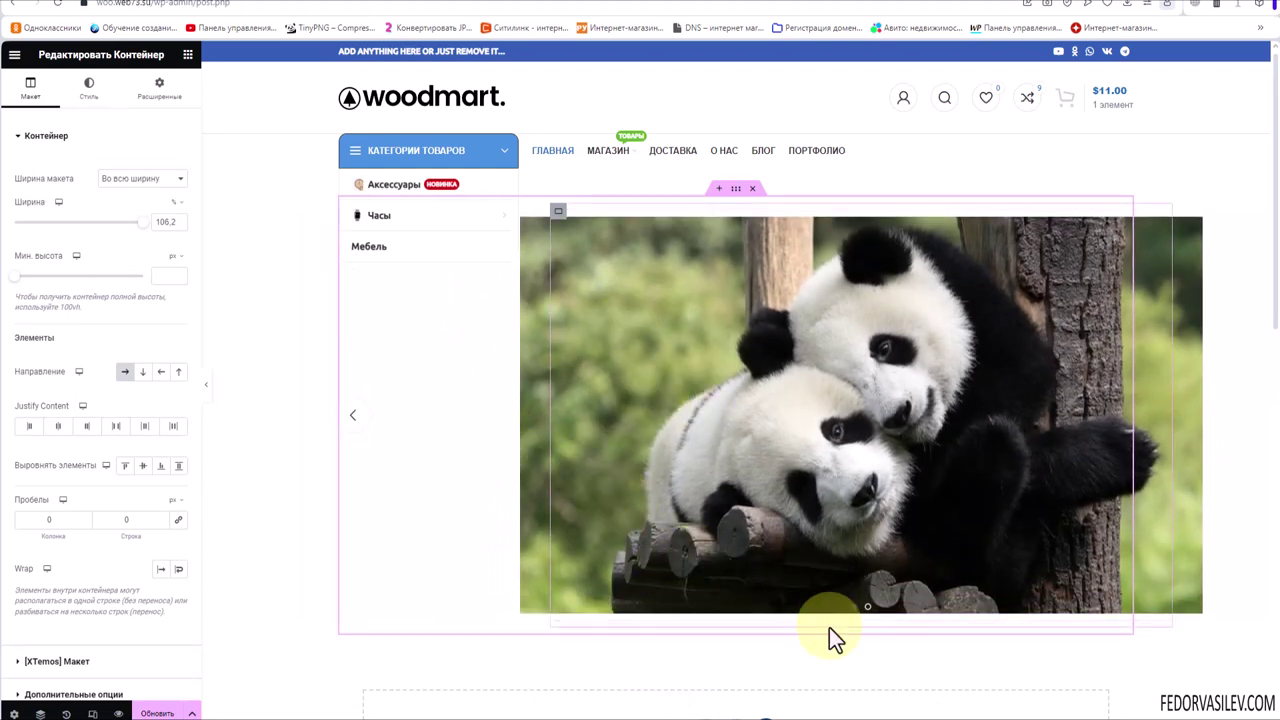
pyautogui.click(853, 612)
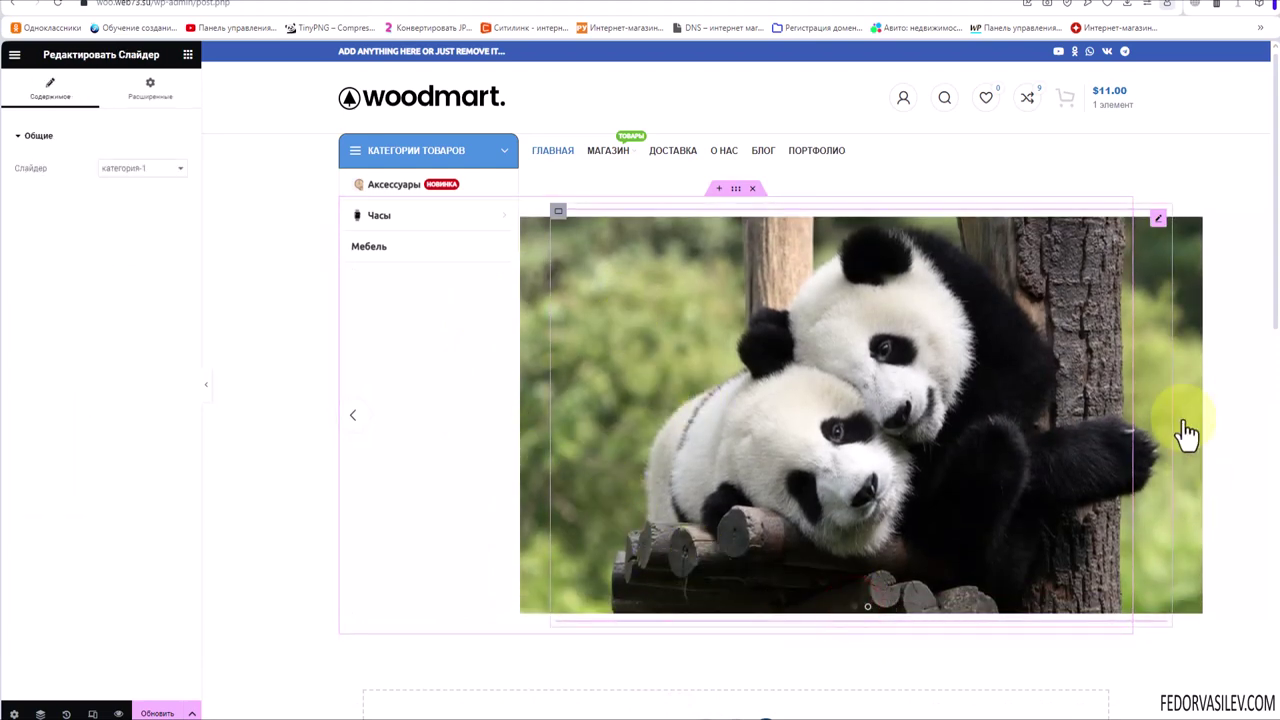
pyautogui.click(351, 416)
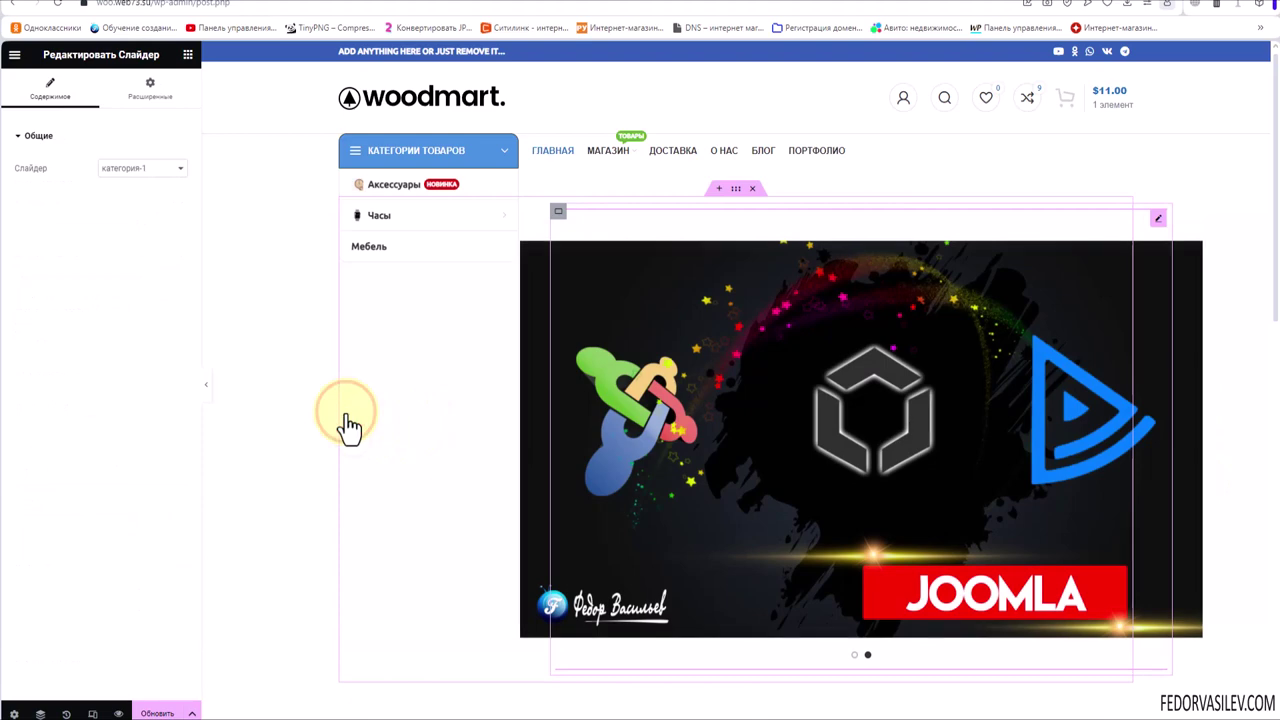
pyautogui.click(346, 437)
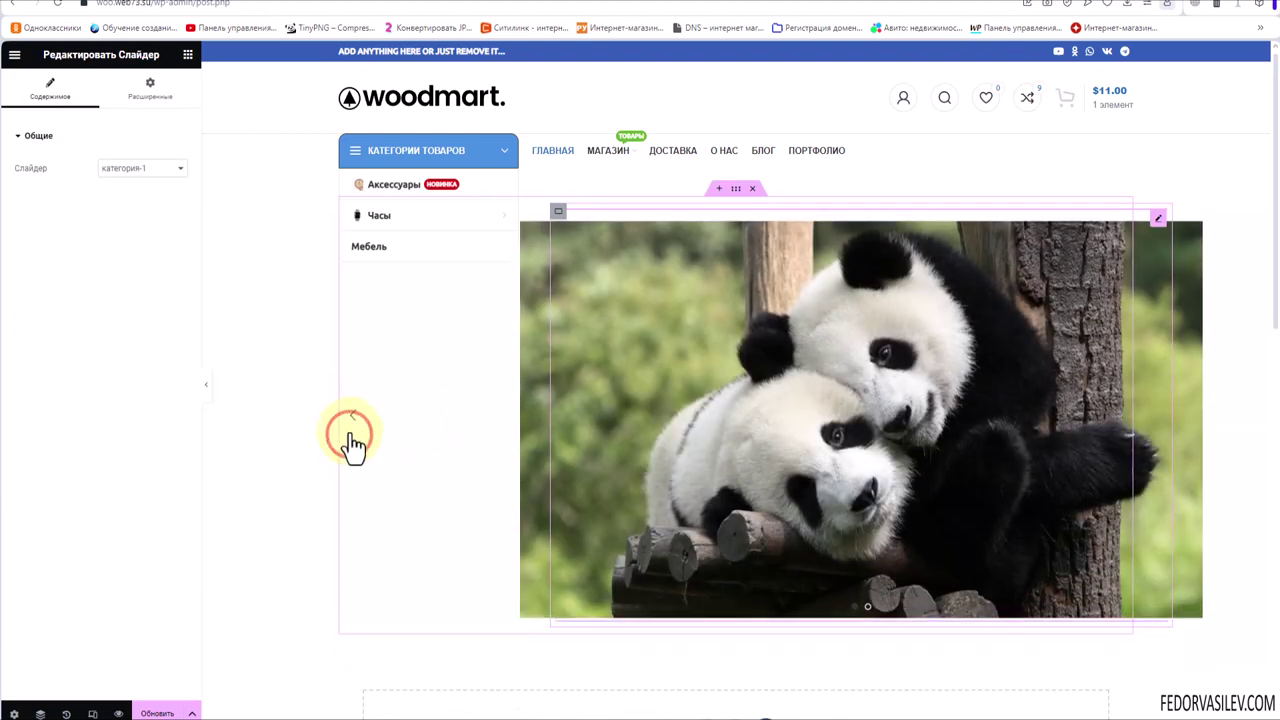
pyautogui.click(353, 411)
pyautogui.click(355, 432)
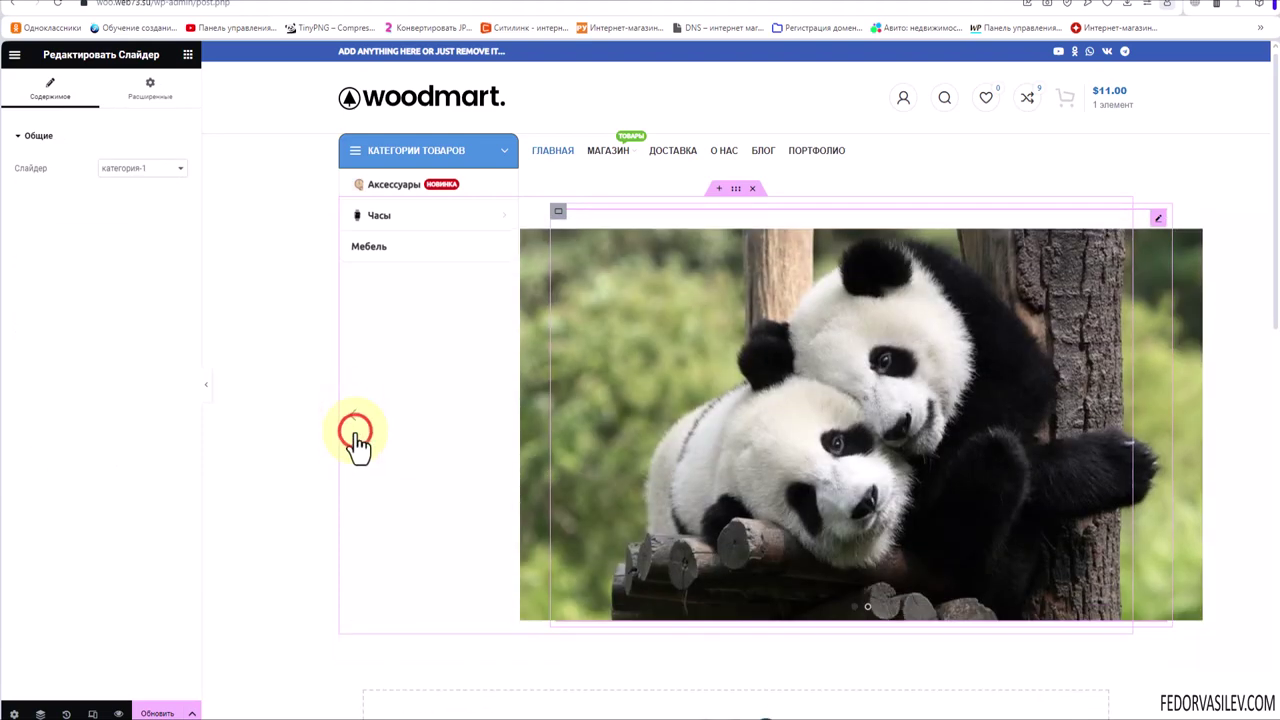
pyautogui.click(354, 416)
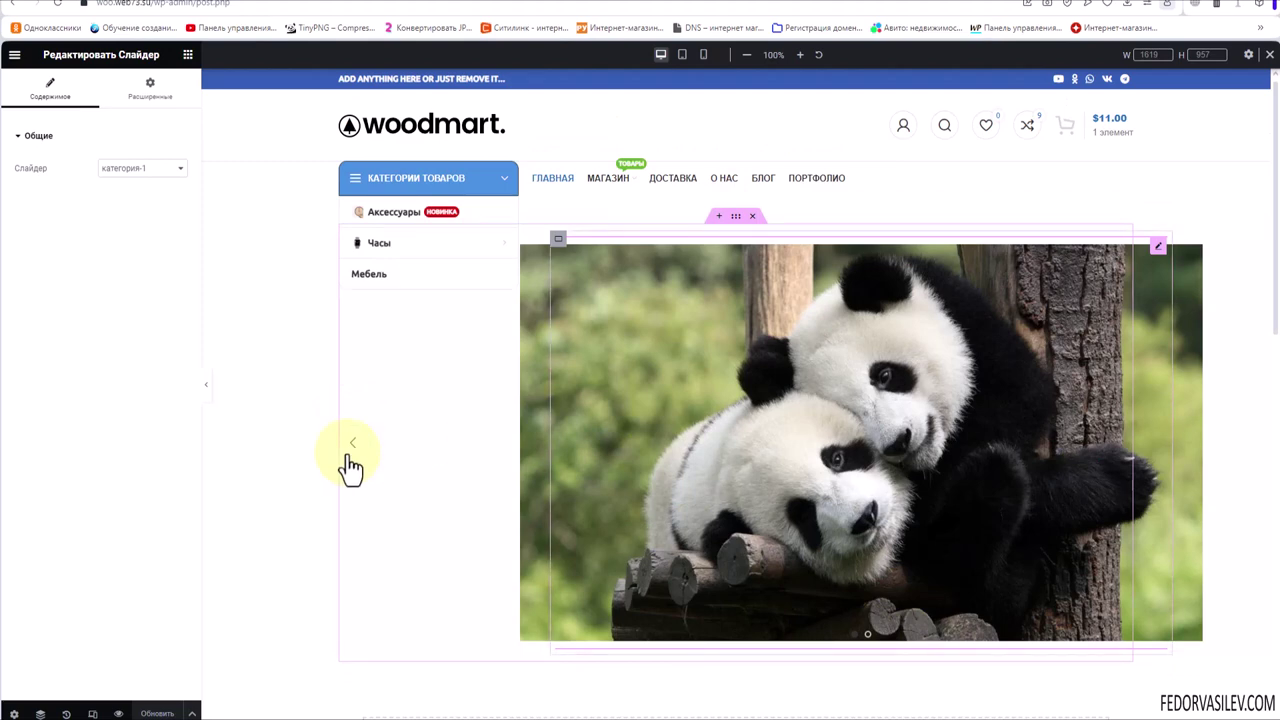
# Step: In the mobile preview, set the empty first column's container to be hidden on desktop, tablet and mobile, and update the page
pyautogui.click(703, 54)
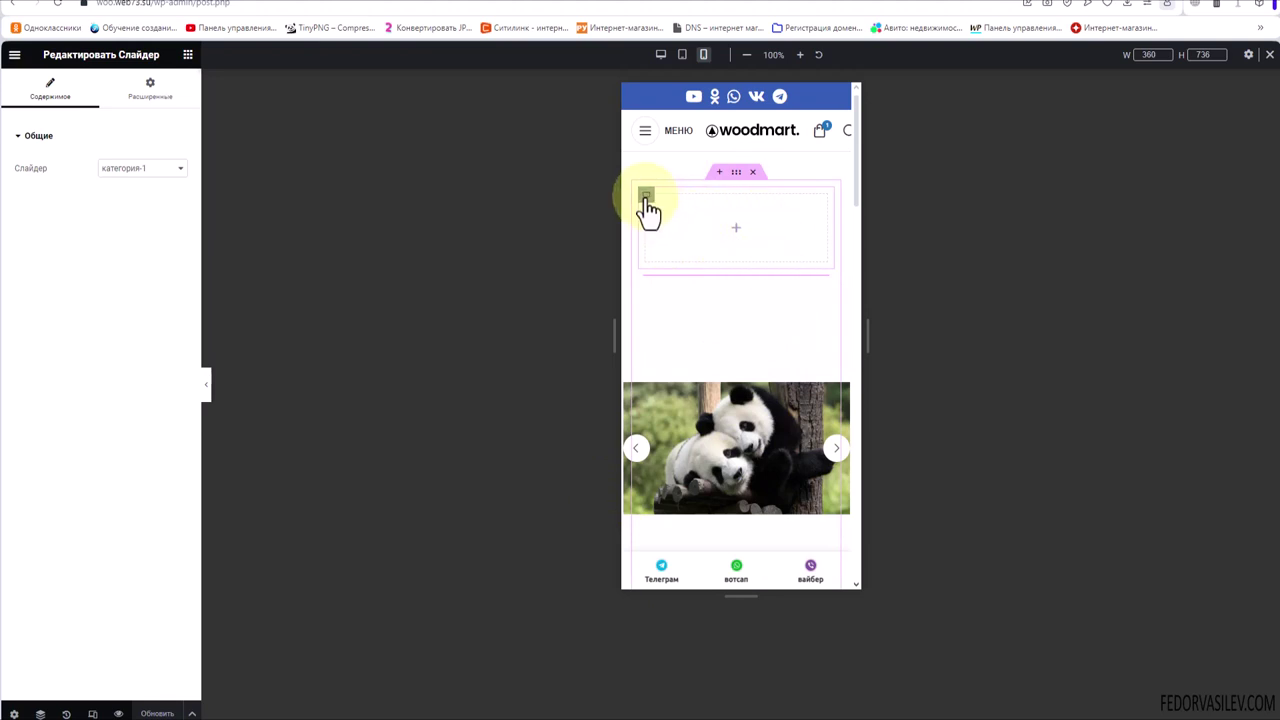
pyautogui.rightClick(647, 208)
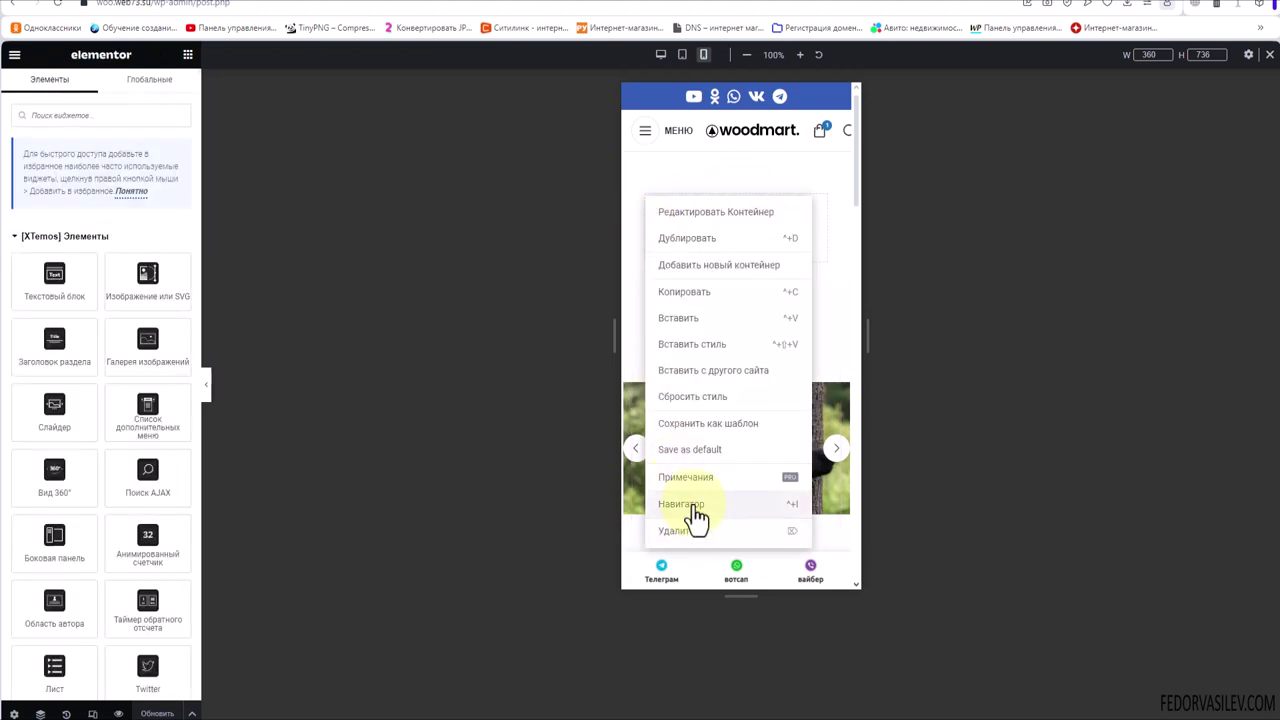
pyautogui.click(690, 212)
pyautogui.click(145, 95)
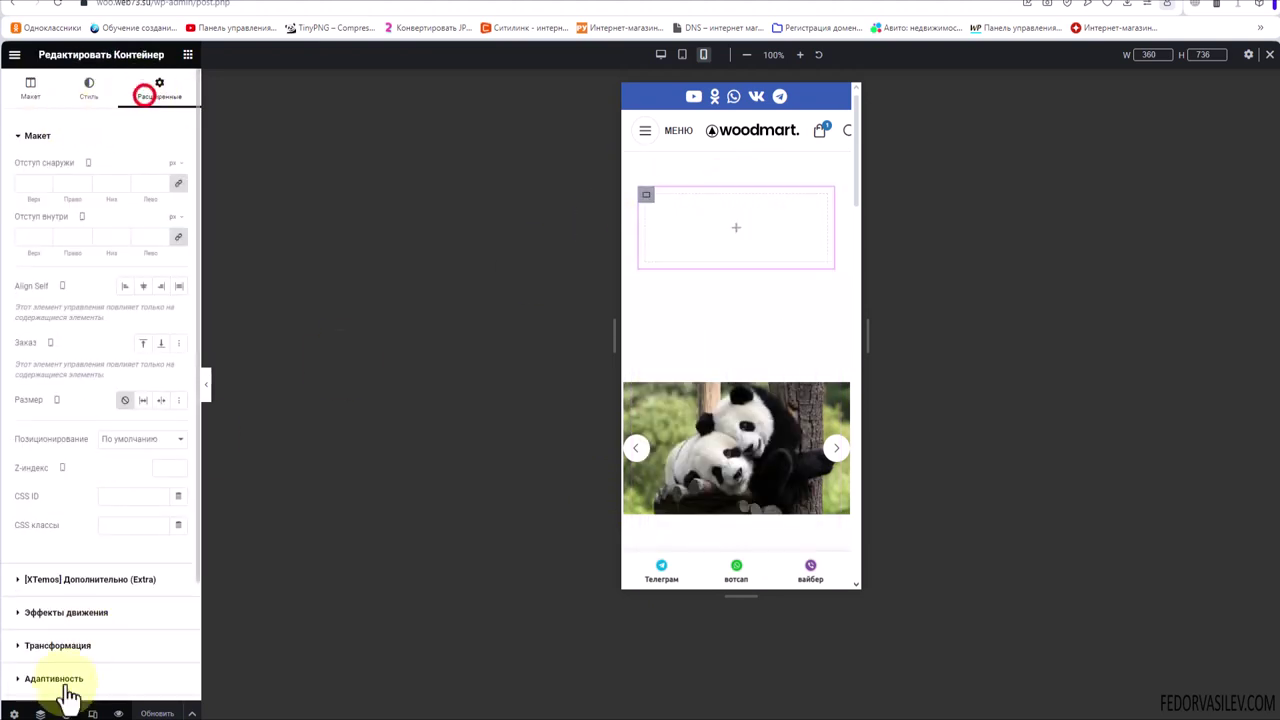
pyautogui.scroll(-3, 68, 680)
pyautogui.click(33, 564)
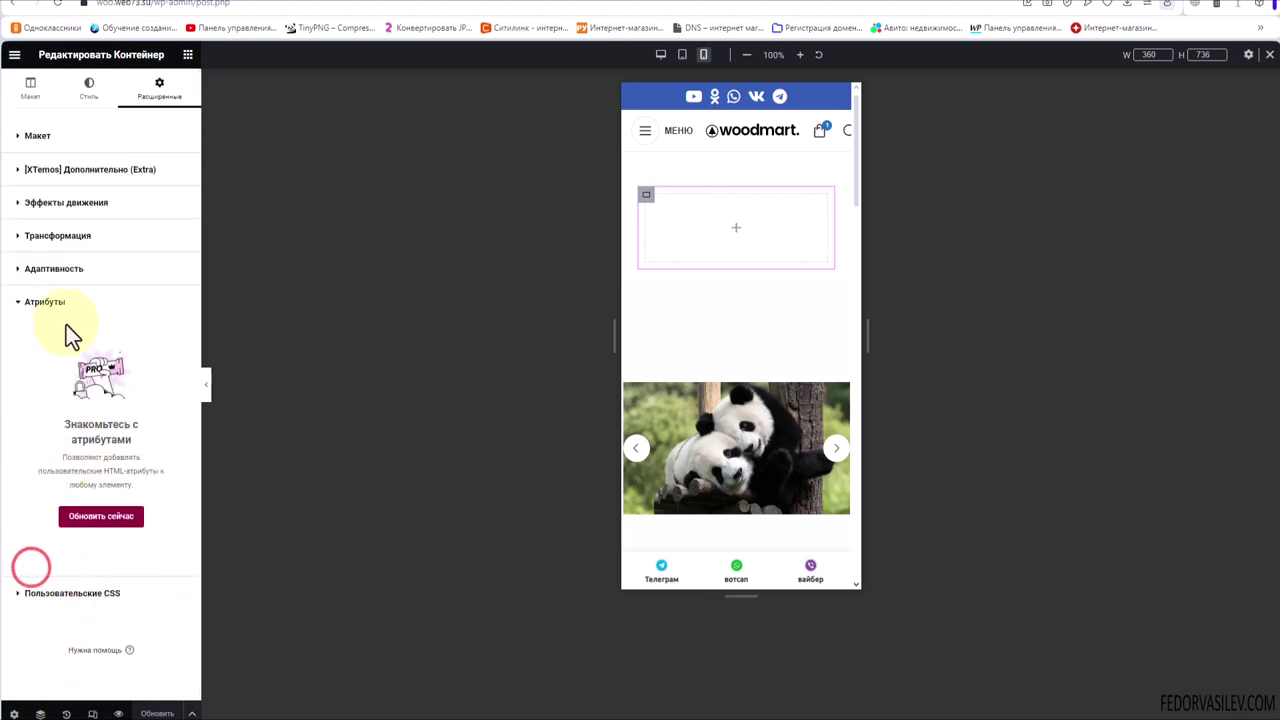
pyautogui.click(53, 268)
pyautogui.click(173, 422)
pyautogui.click(164, 394)
pyautogui.click(168, 367)
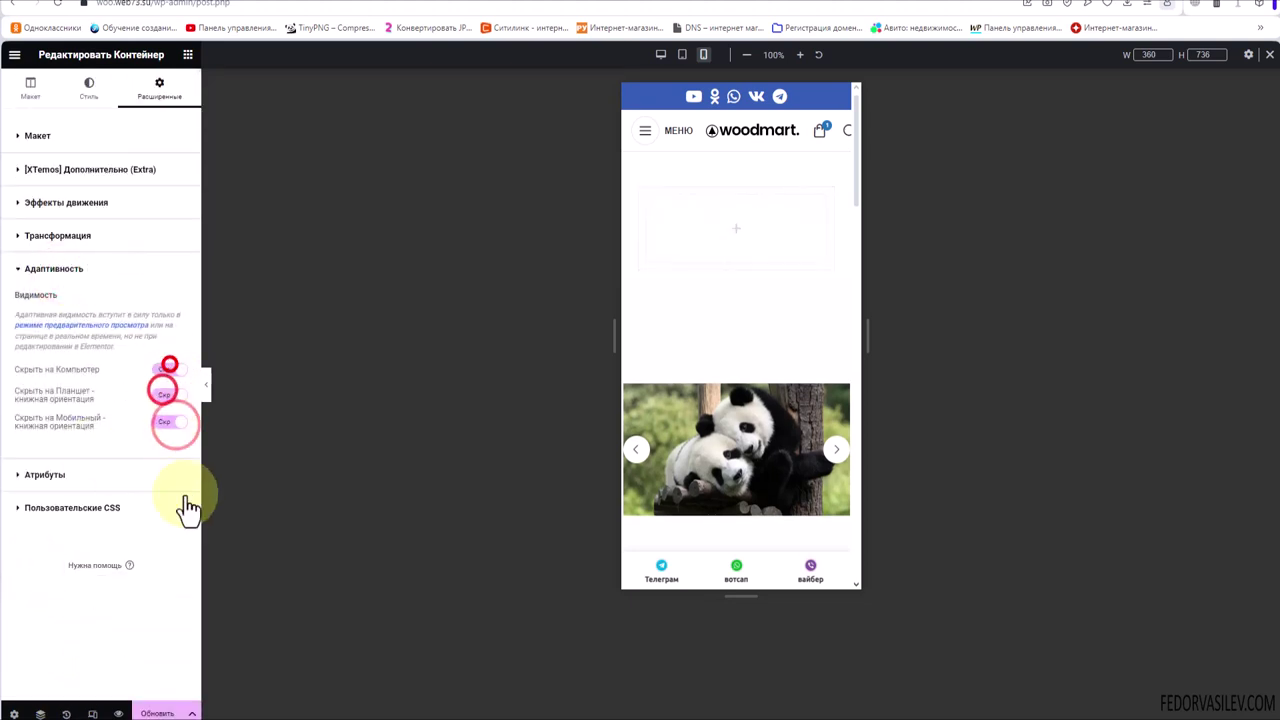
pyautogui.click(157, 713)
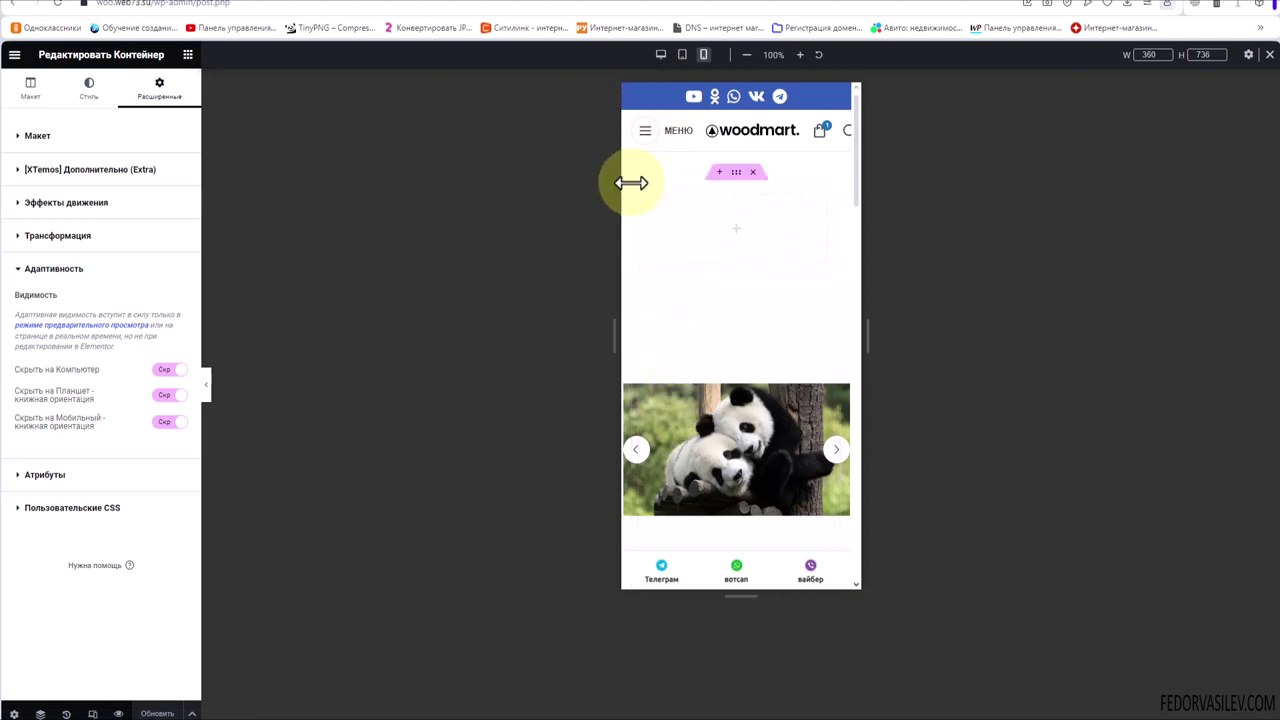
# Step: Return to the desktop preview and check the slider's position and slide switching beside the category menu
pyautogui.click(661, 56)
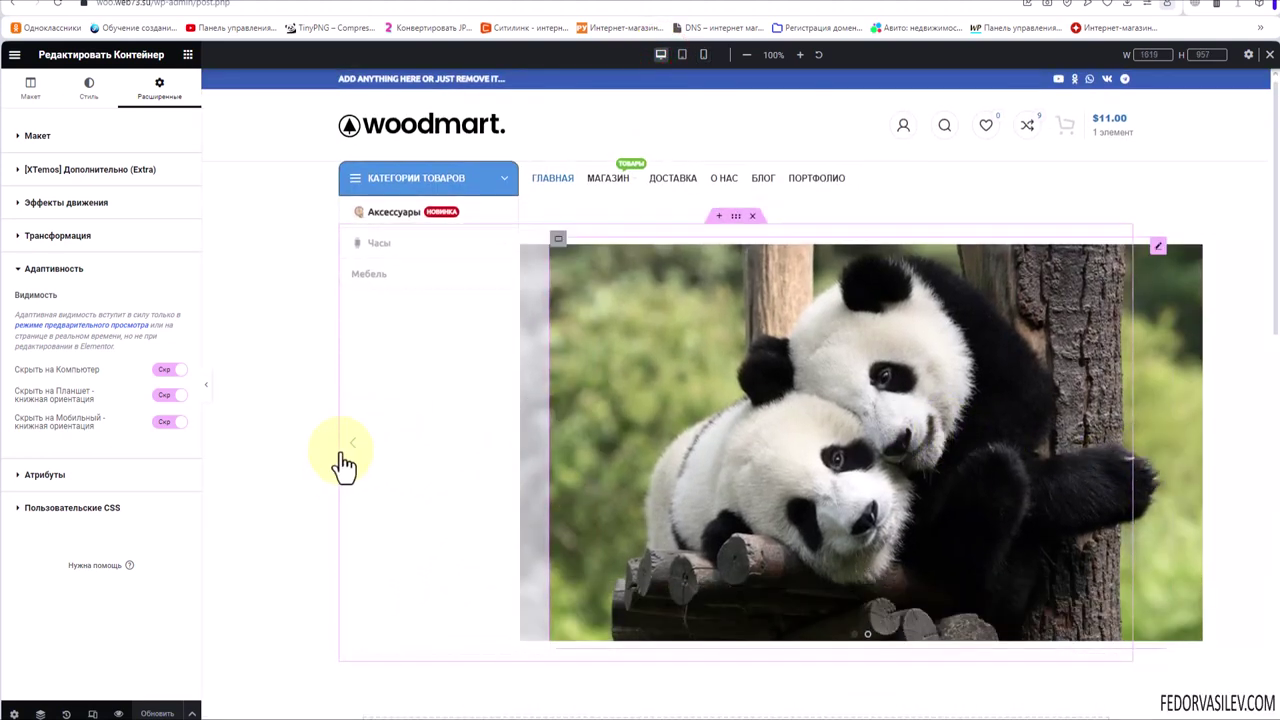
pyautogui.click(358, 444)
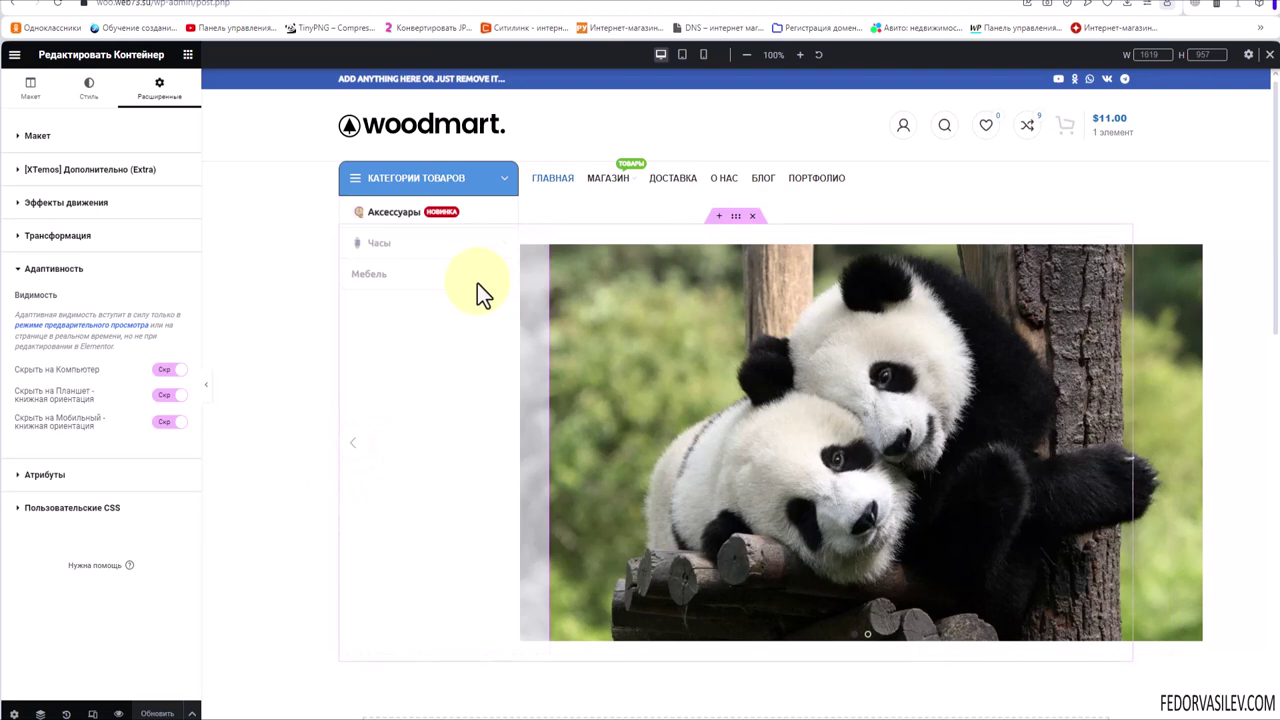